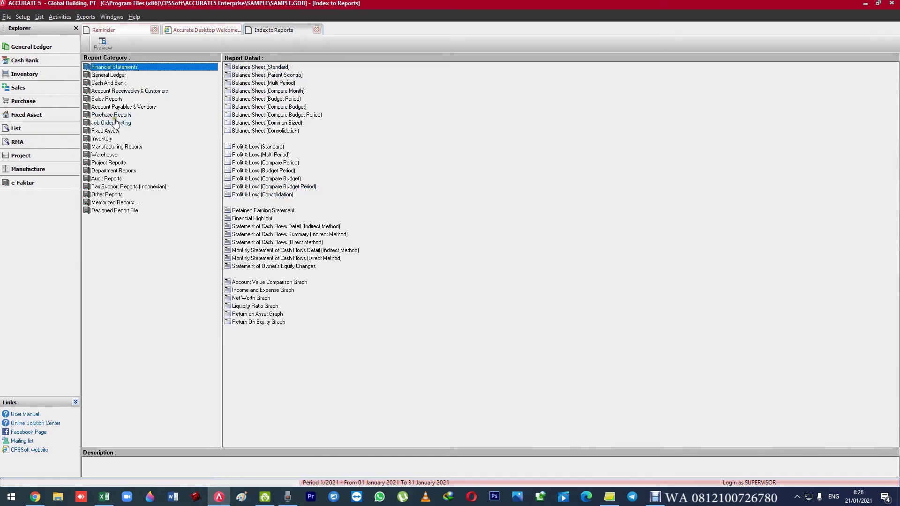
# Open the Report Format settings for the Sales By Item Detail report in the Sales Reports category.
pyautogui.click(105, 100)
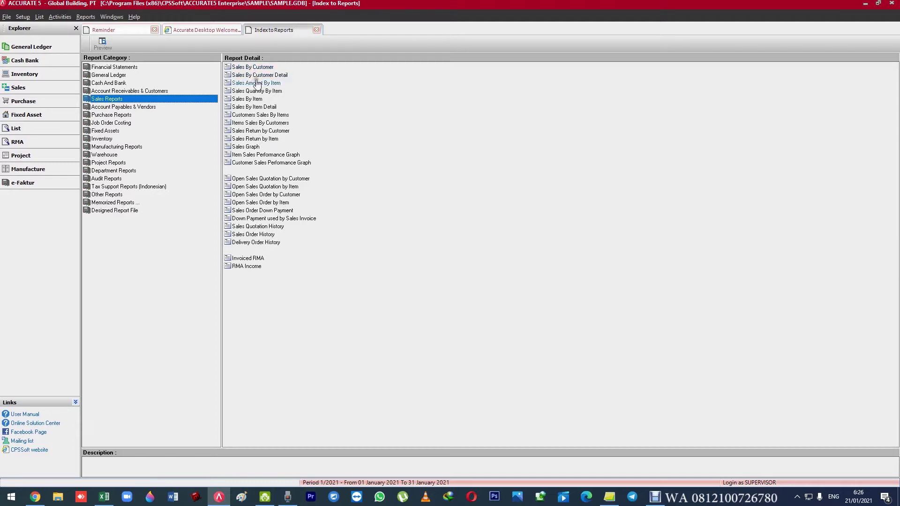
pyautogui.click(256, 108)
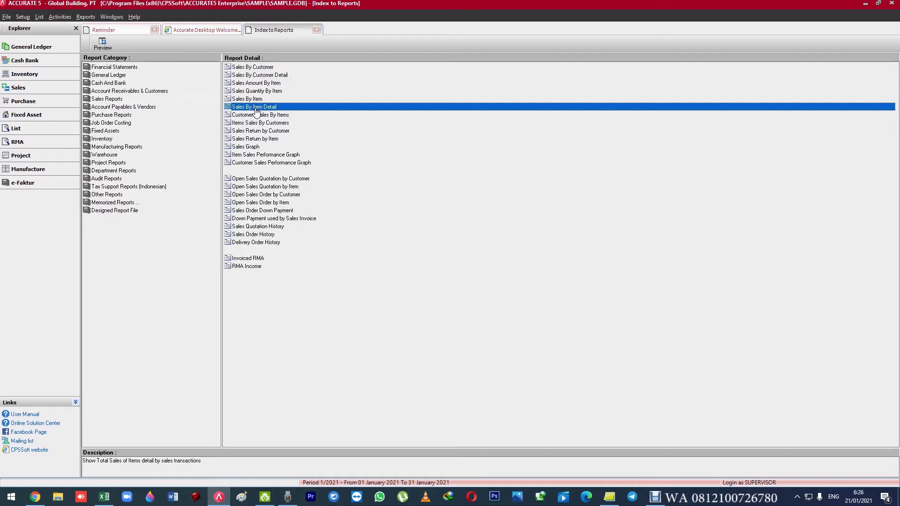
pyautogui.doubleClick(256, 108)
pyautogui.moveTo(378, 145); pyautogui.dragTo(316, 77)
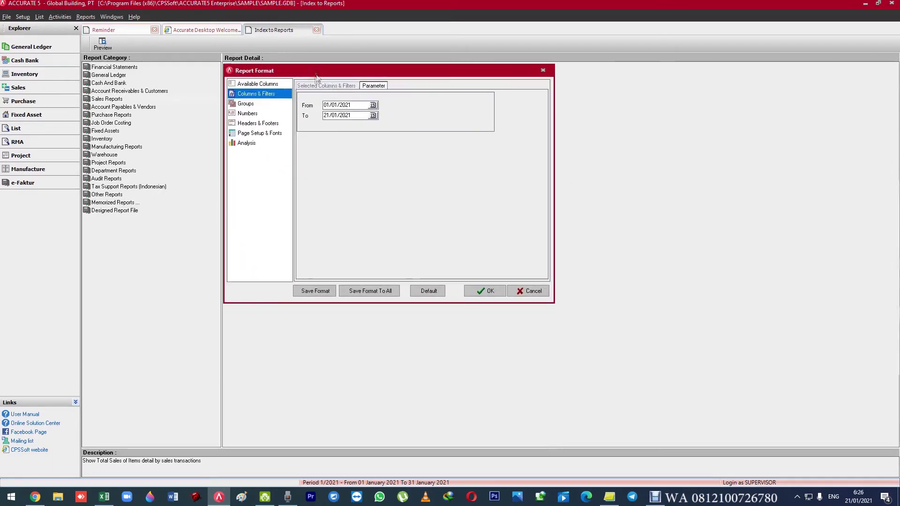
# Set the report period's start date to 01/01/1900 and generate the Sales By Item Detail report.
pyautogui.click(251, 84)
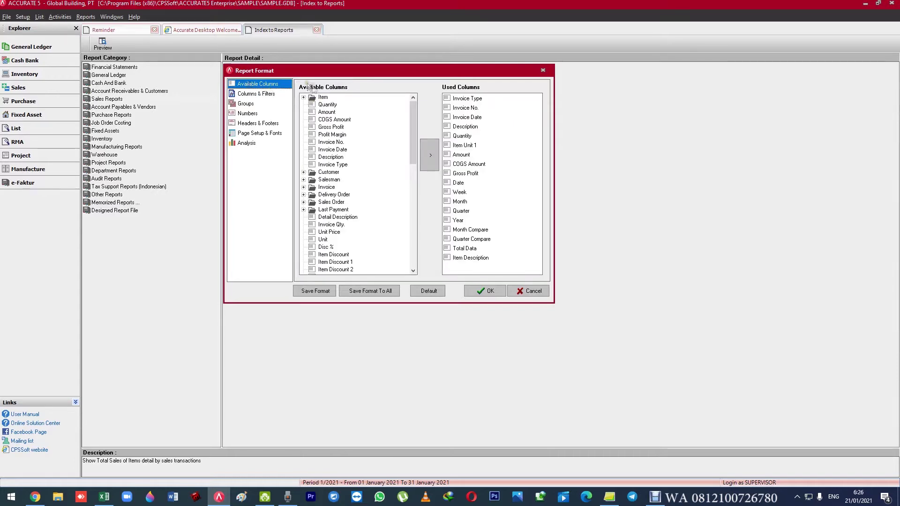
pyautogui.click(266, 93)
pyautogui.click(362, 105)
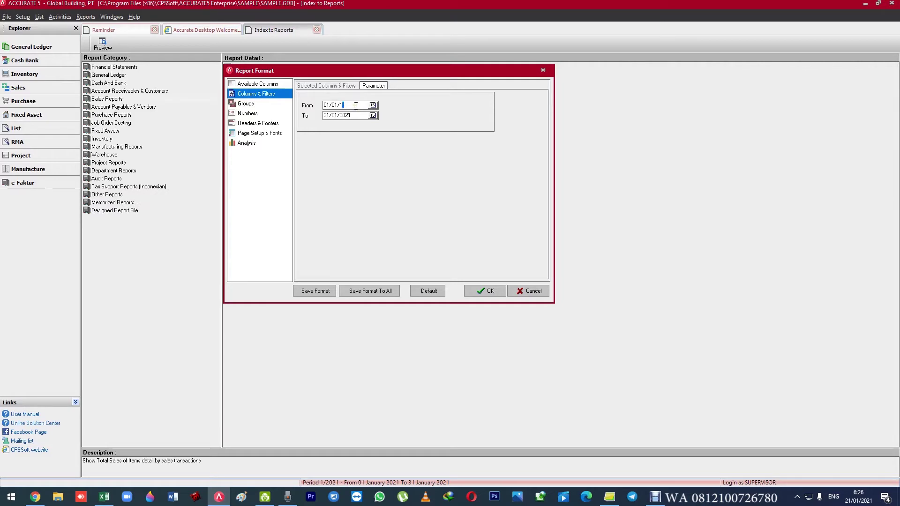
pyautogui.click(486, 291)
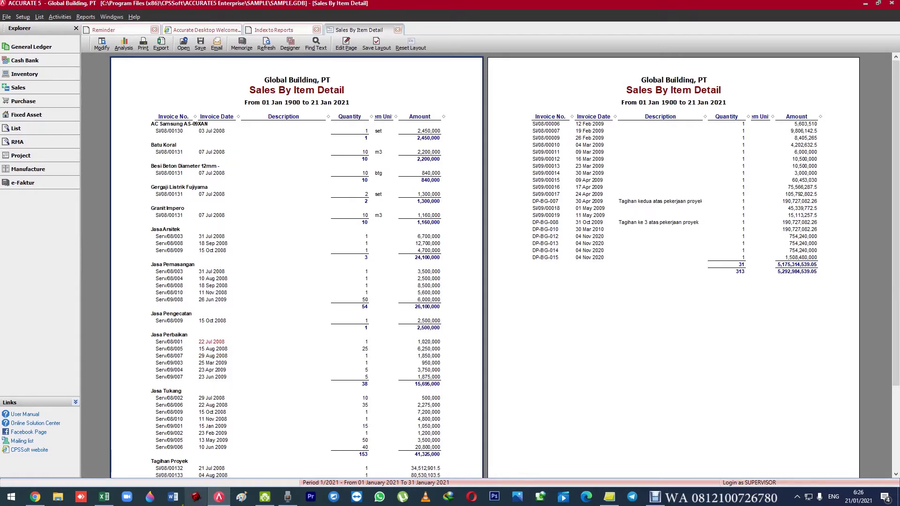
# Switch to the Excel workbook and examine the first sample layout, sorted by customer and then by item description.
pyautogui.click(104, 497)
pyautogui.moveTo(105, 206); pyautogui.dragTo(19, 253)
pyautogui.click(154, 132)
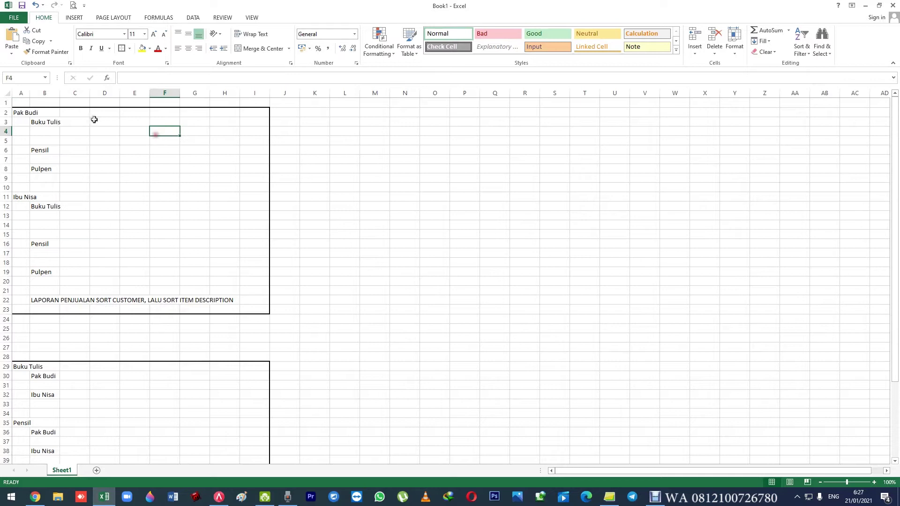
pyautogui.click(22, 113)
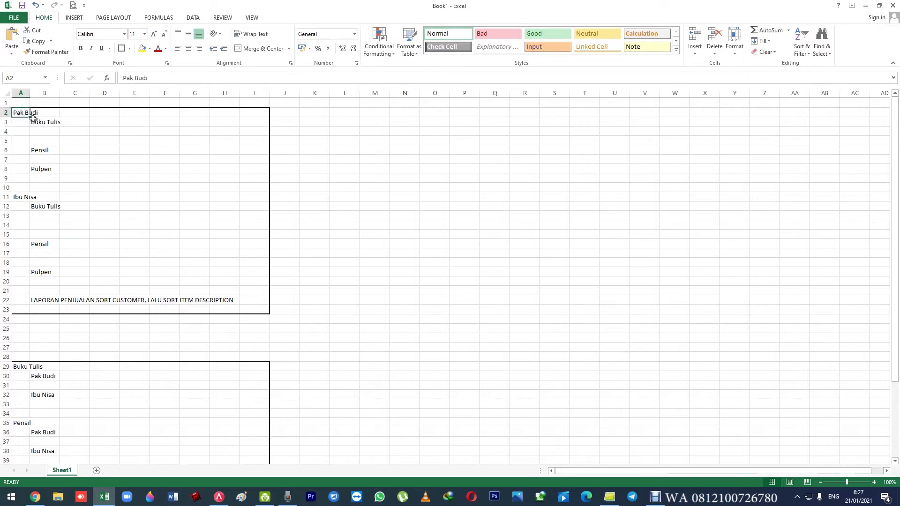
pyautogui.moveTo(45, 125); pyautogui.dragTo(50, 169)
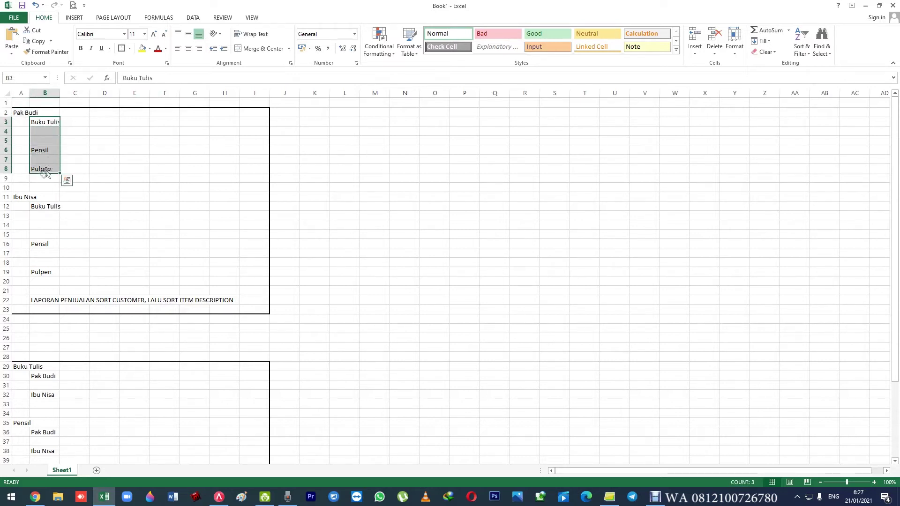
pyautogui.click(20, 196)
pyautogui.moveTo(43, 207); pyautogui.dragTo(237, 300)
pyautogui.click(42, 302)
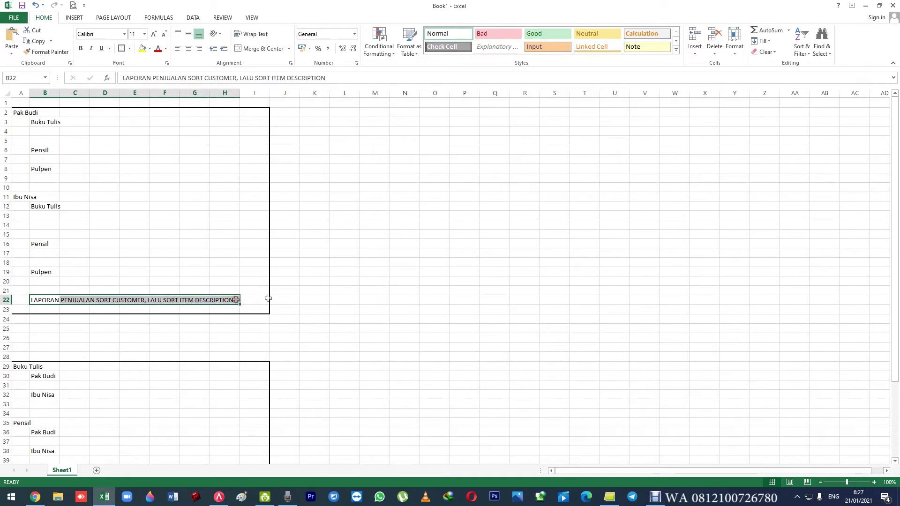
pyautogui.click(334, 298)
# Switch back to ACCURATE 5 and delete the report's Item Description, Invoice Date and Invoice No. groups.
pyautogui.hotkey('alt', 'Tab')
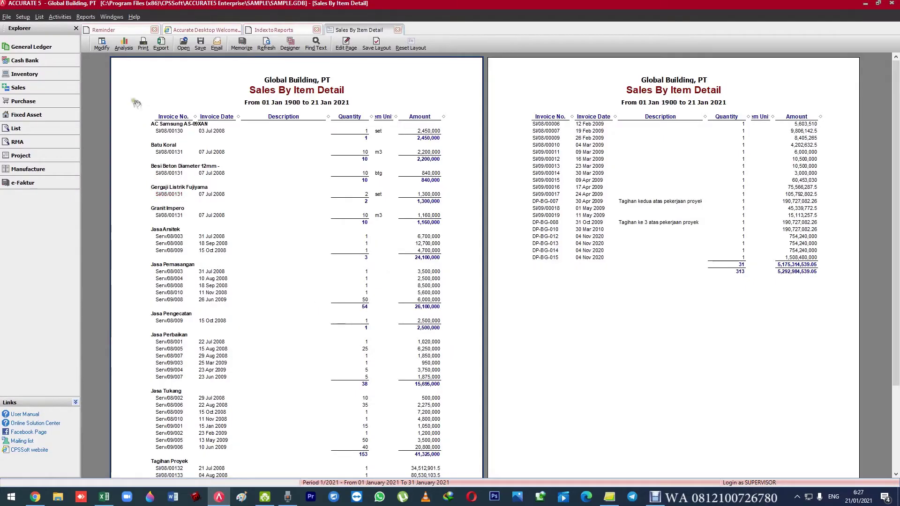
pyautogui.click(97, 47)
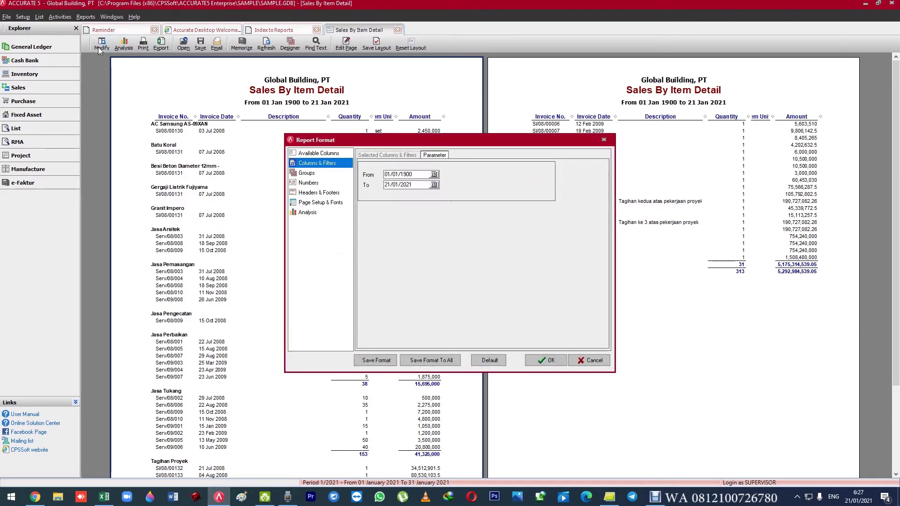
pyautogui.click(305, 173)
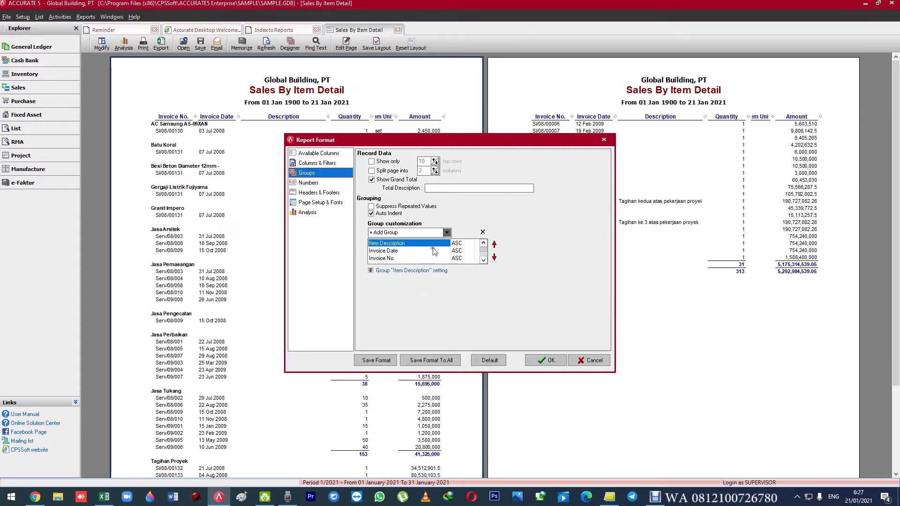
pyautogui.click(483, 232)
pyautogui.click(443, 266)
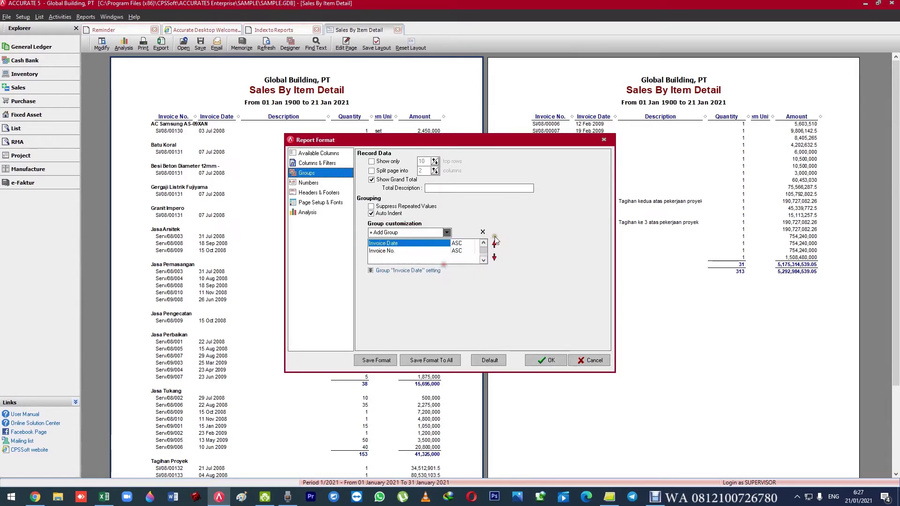
pyautogui.click(483, 232)
pyautogui.click(433, 271)
pyautogui.click(483, 232)
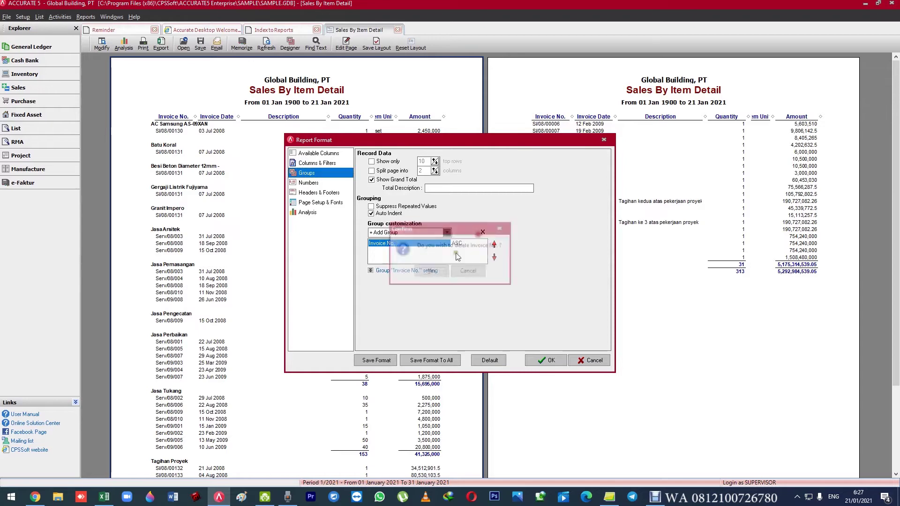
pyautogui.click(429, 271)
pyautogui.click(419, 271)
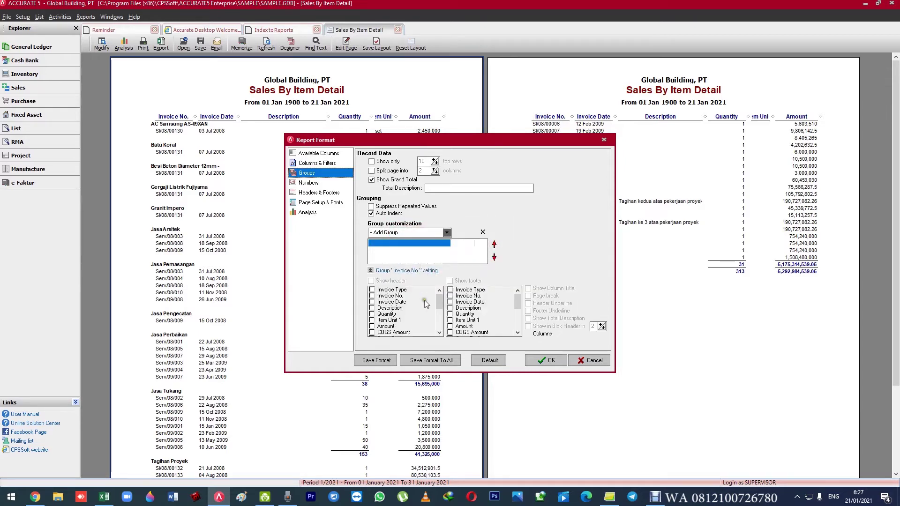
pyautogui.click(422, 232)
pyautogui.scroll(-3, 424, 265)
pyautogui.scroll(3, 407, 267)
pyautogui.scroll(-3, 407, 265)
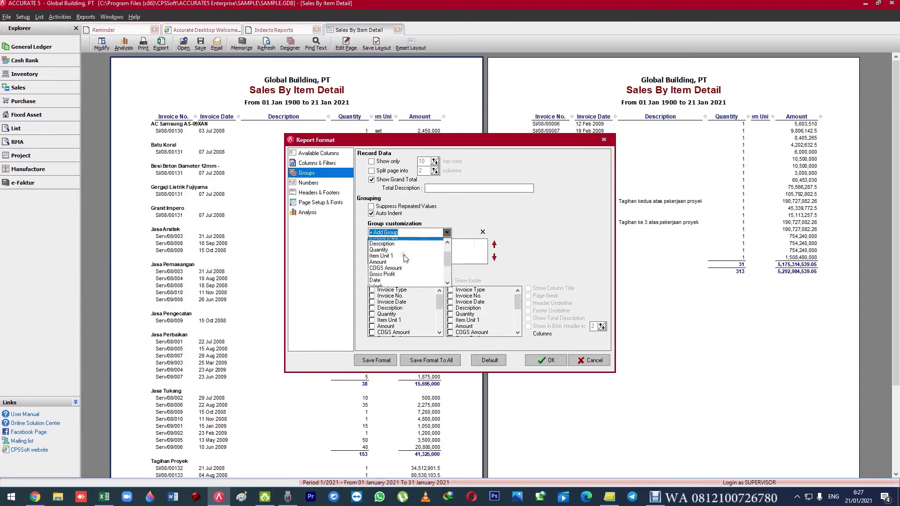
pyautogui.click(405, 259)
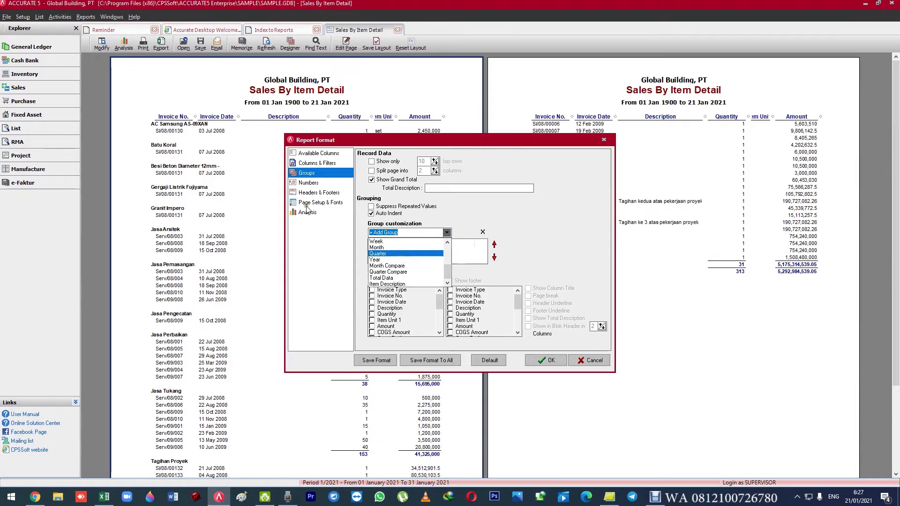
# Add the customer's Name field from the available columns to the report's used columns.
pyautogui.click(310, 154)
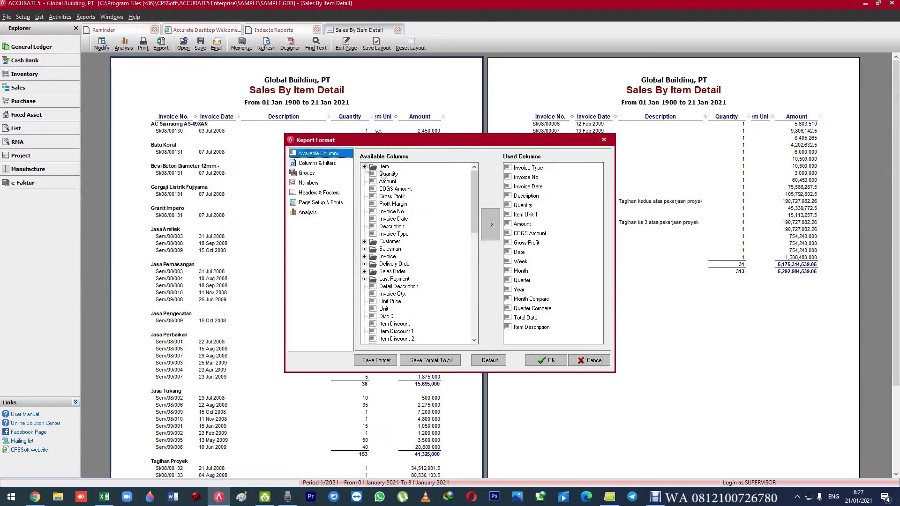
pyautogui.click(364, 241)
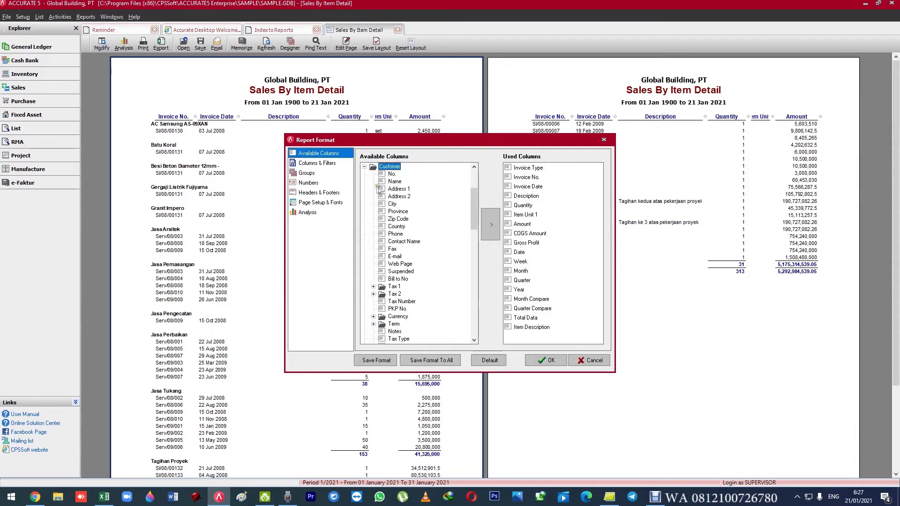
pyautogui.click(395, 181)
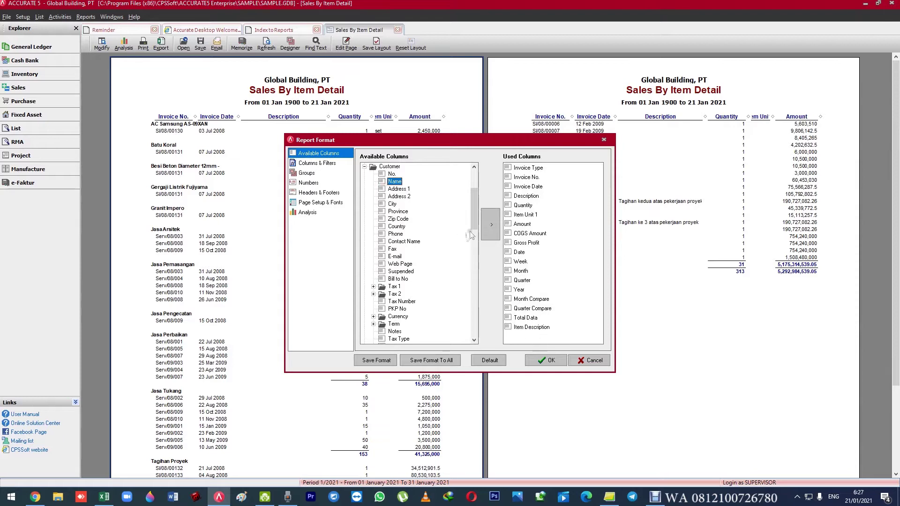
pyautogui.click(491, 227)
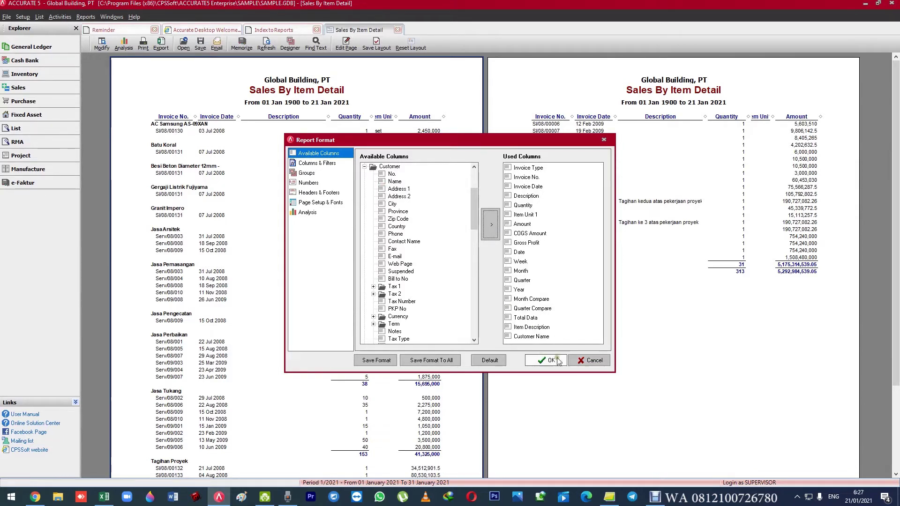
# Add a Customer Name group to the report and include Quantity and Amount in its footer.
pyautogui.click(316, 174)
pyautogui.click(447, 233)
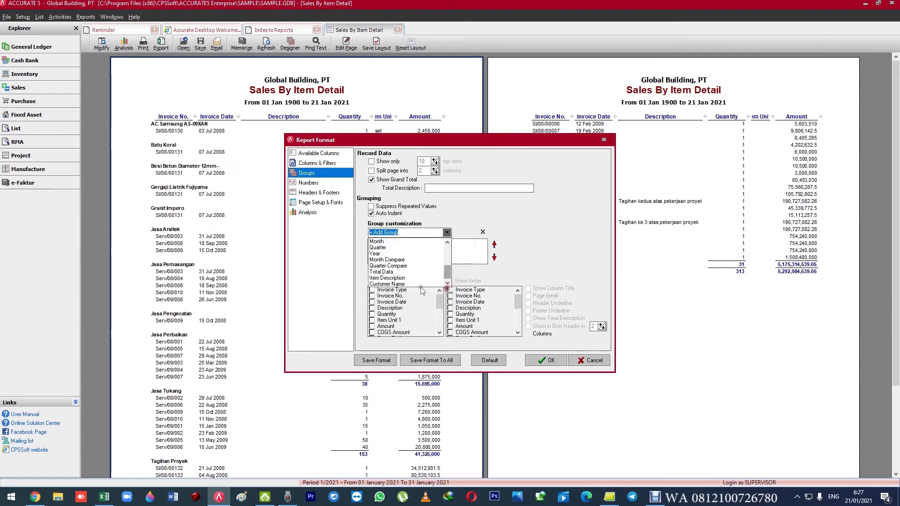
pyautogui.click(411, 285)
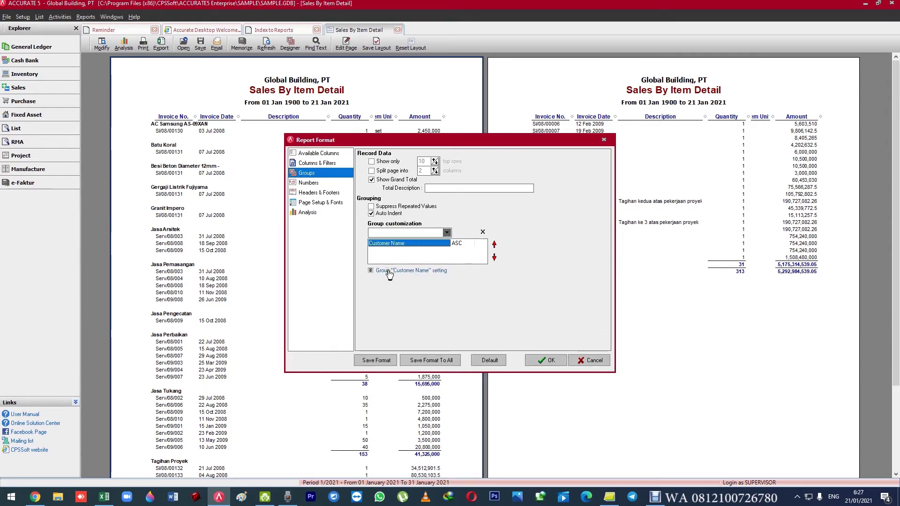
pyautogui.click(388, 274)
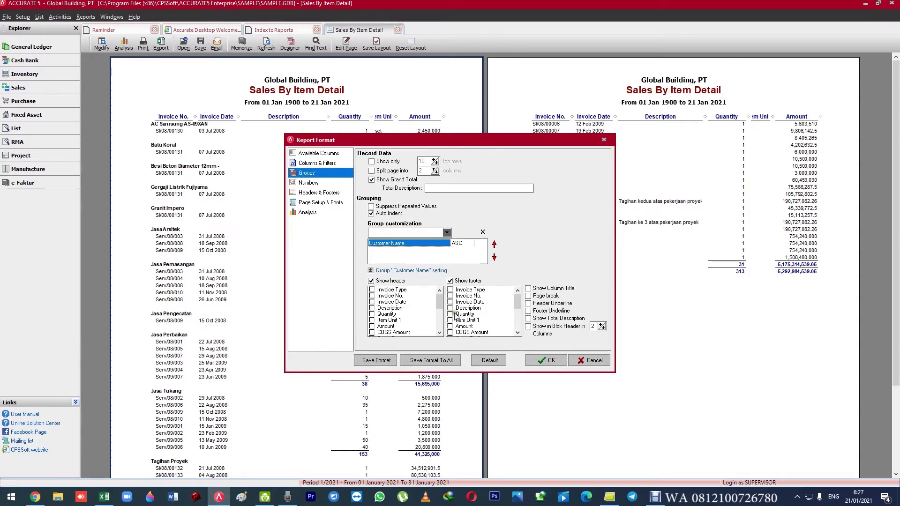
pyautogui.click(465, 315)
pyautogui.scroll(-1, 466, 320)
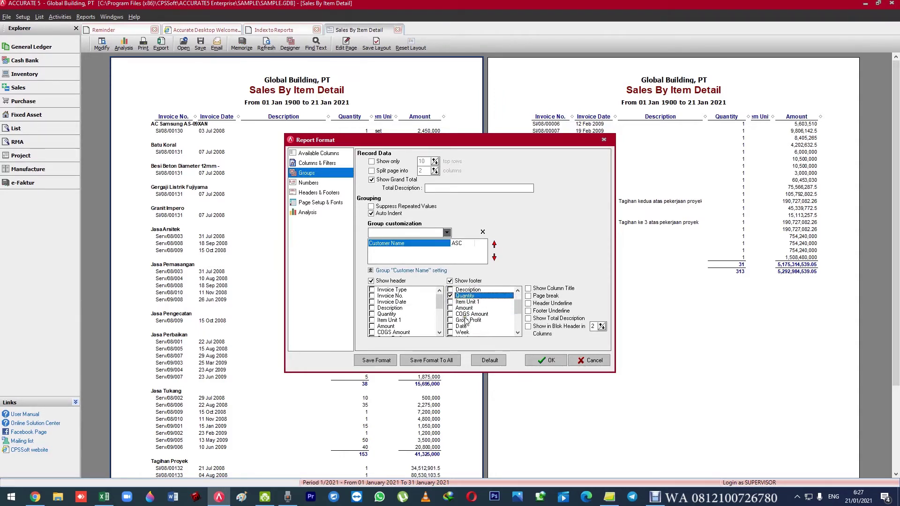
pyautogui.click(465, 308)
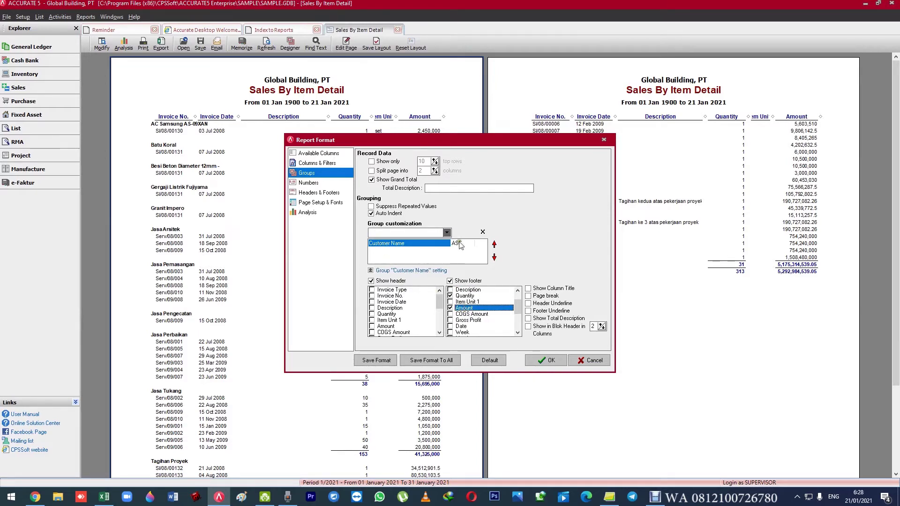
# Add an Item Description group under Customer Name with Quantity and Amount in its footer, and apply the report format.
pyautogui.click(447, 232)
pyautogui.scroll(-2, 429, 263)
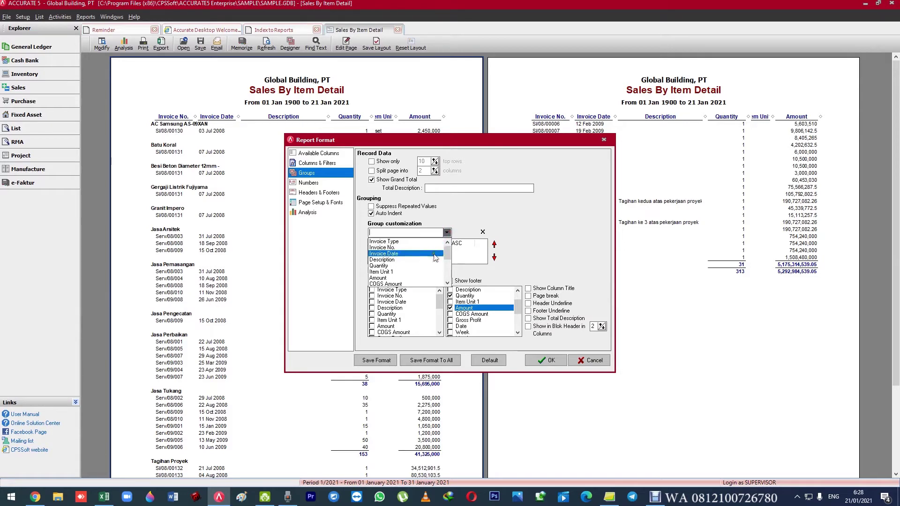
pyautogui.scroll(2, 429, 264)
pyautogui.click(397, 275)
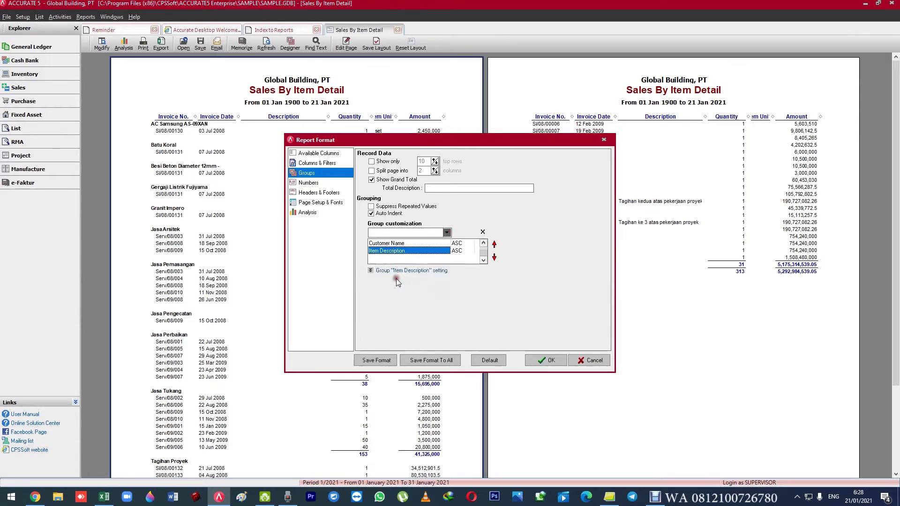
pyautogui.click(396, 272)
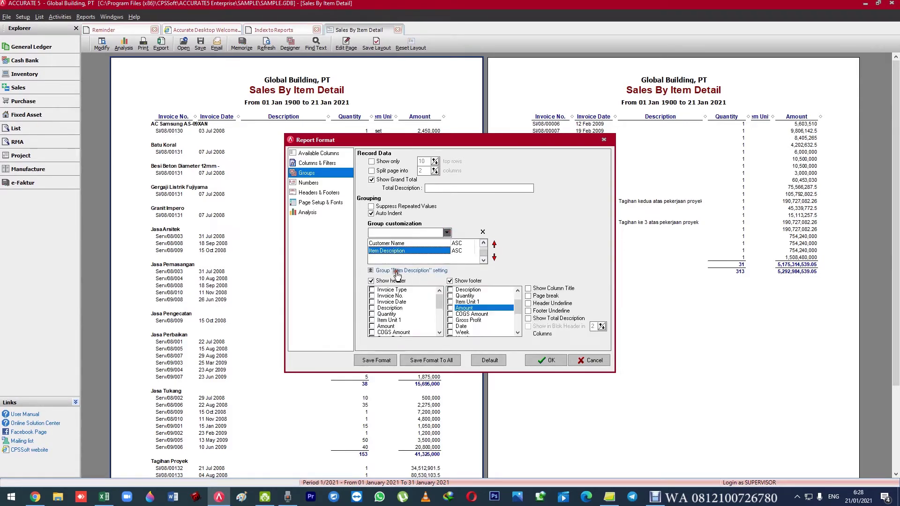
pyautogui.click(450, 296)
pyautogui.click(450, 308)
pyautogui.click(319, 153)
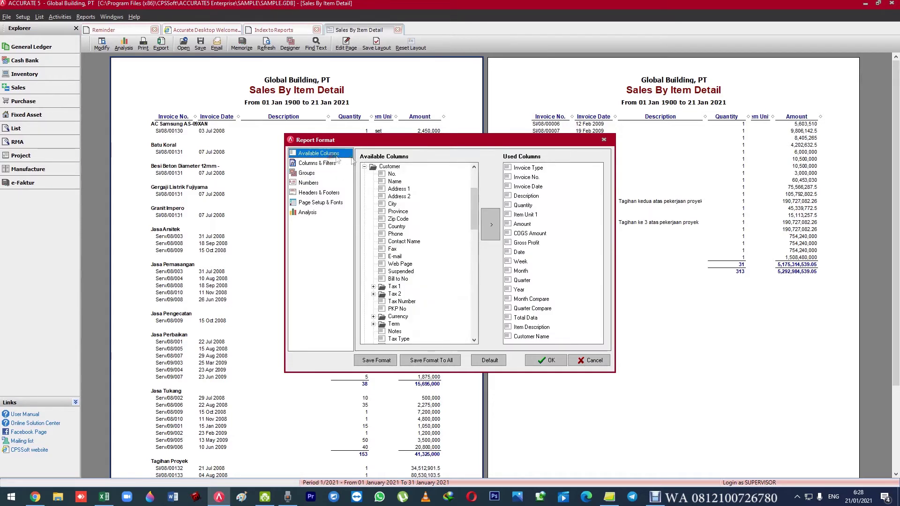
pyautogui.click(546, 360)
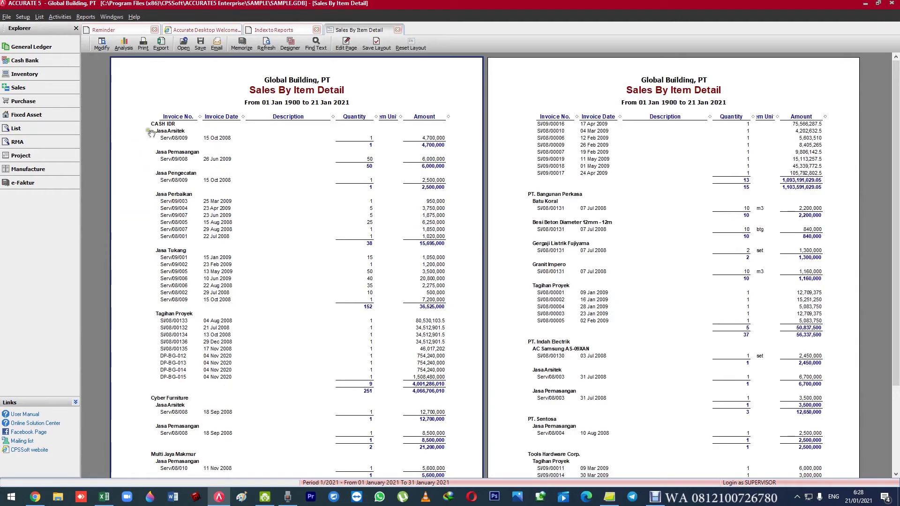
# Review the regrouped report and compare its customer and item grouping with the first sample layout in Excel.
pyautogui.moveTo(158, 126); pyautogui.dragTo(207, 361)
pyautogui.scroll(-3, 207, 361)
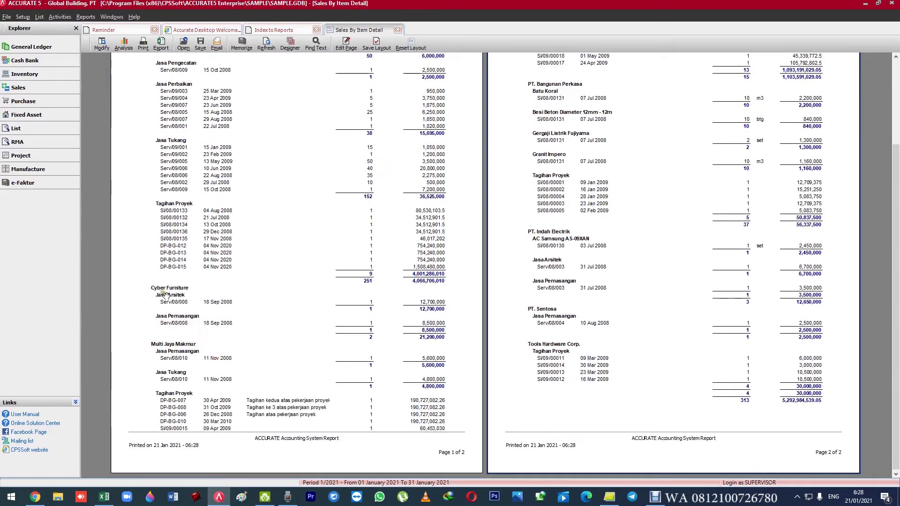
pyautogui.hotkey('alt', 'Tab')
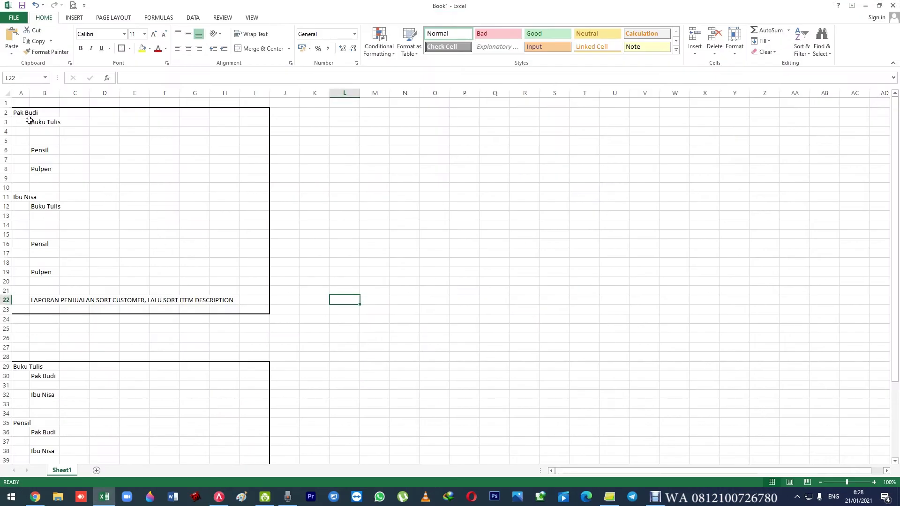
pyautogui.moveTo(23, 112); pyautogui.dragTo(73, 213)
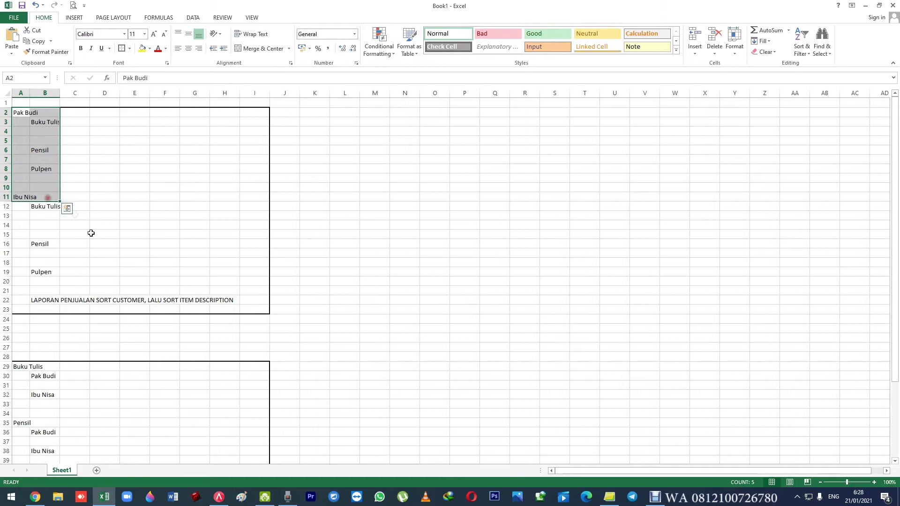
# Examine the second sample layout in the worksheet, checking how the customers are nested under each item.
pyautogui.click(99, 237)
pyautogui.scroll(-7, 97, 238)
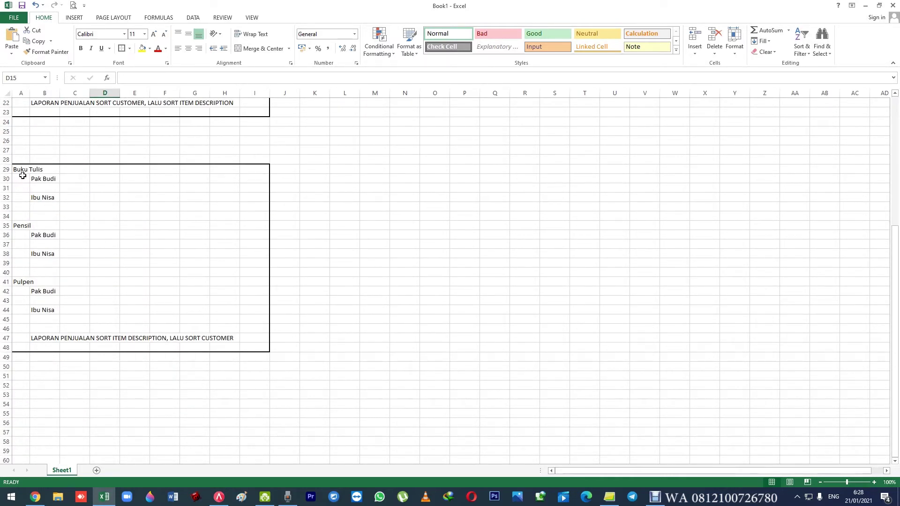
pyautogui.click(22, 171)
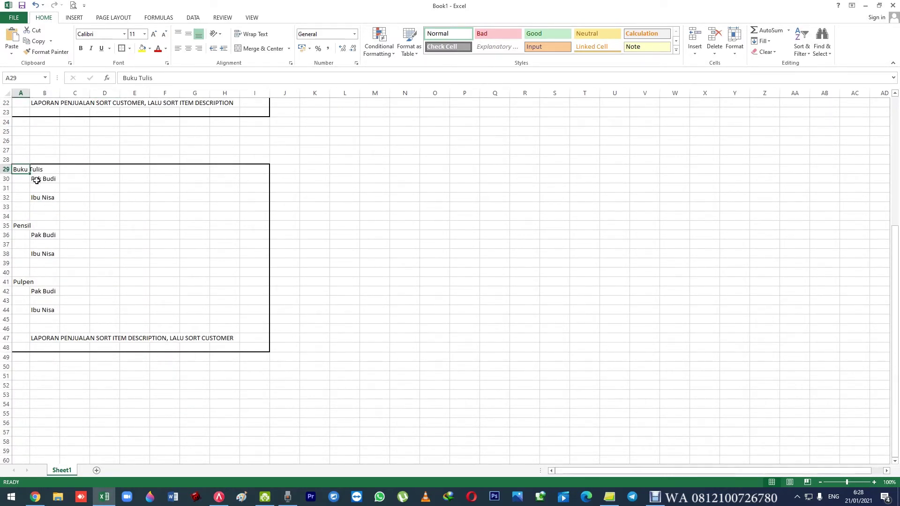
pyautogui.moveTo(34, 180); pyautogui.dragTo(43, 202)
pyautogui.click(27, 225)
pyautogui.moveTo(41, 244); pyautogui.dragTo(38, 265)
# Switch to ACCURATE 5, move the Item Description group above Customer Name in the report format, and apply it.
pyautogui.hotkey('alt', 'Tab')
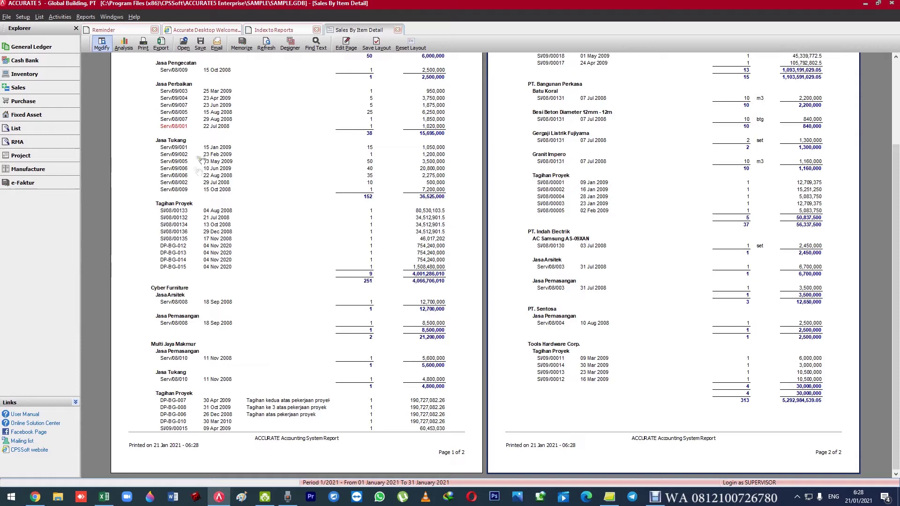
pyautogui.click(324, 173)
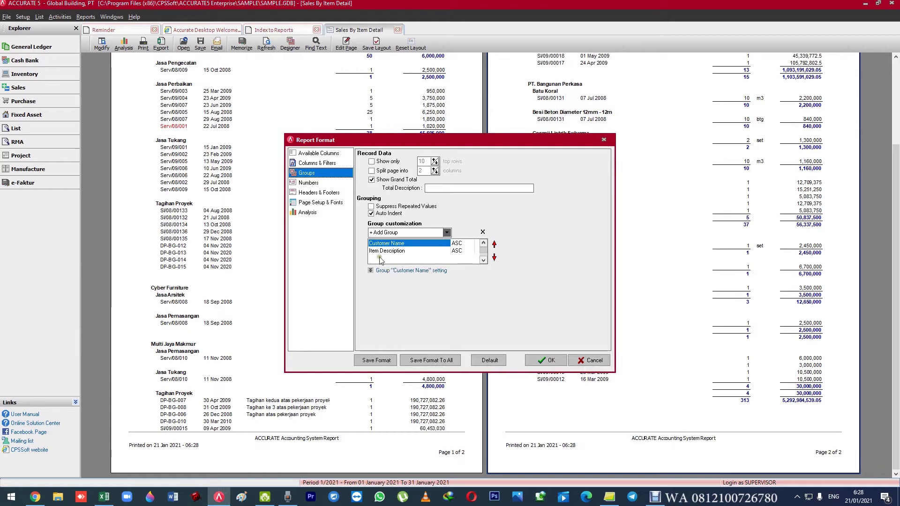
pyautogui.click(381, 251)
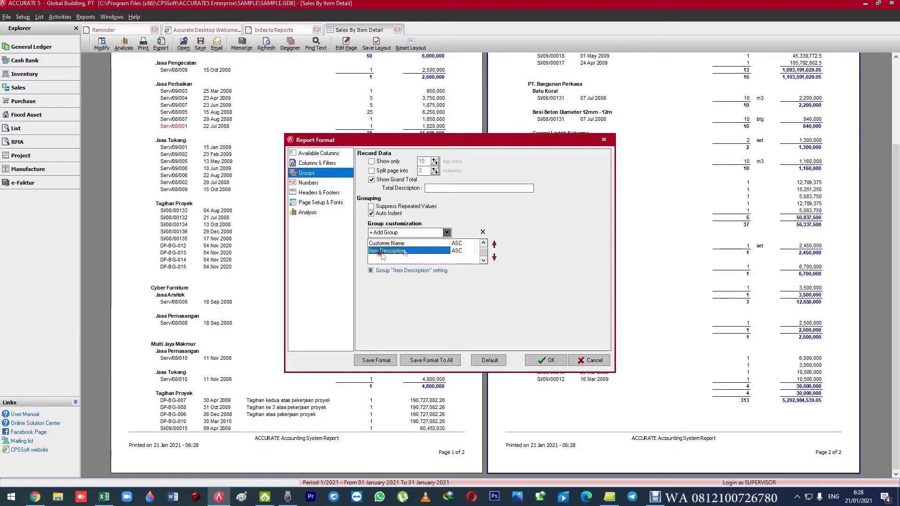
pyautogui.click(494, 244)
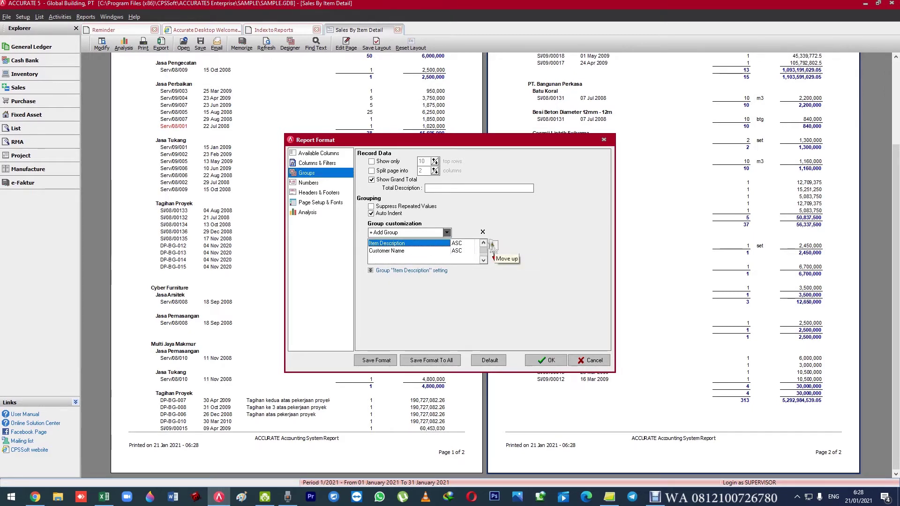
pyautogui.click(548, 360)
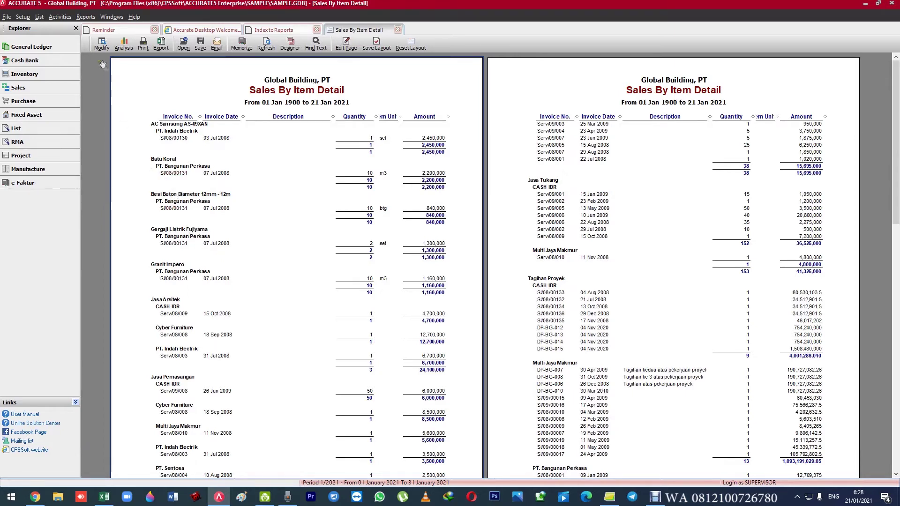
# Reopen the report format and examine the available columns, including the Delivery Order and Sales Order fields.
pyautogui.click(101, 45)
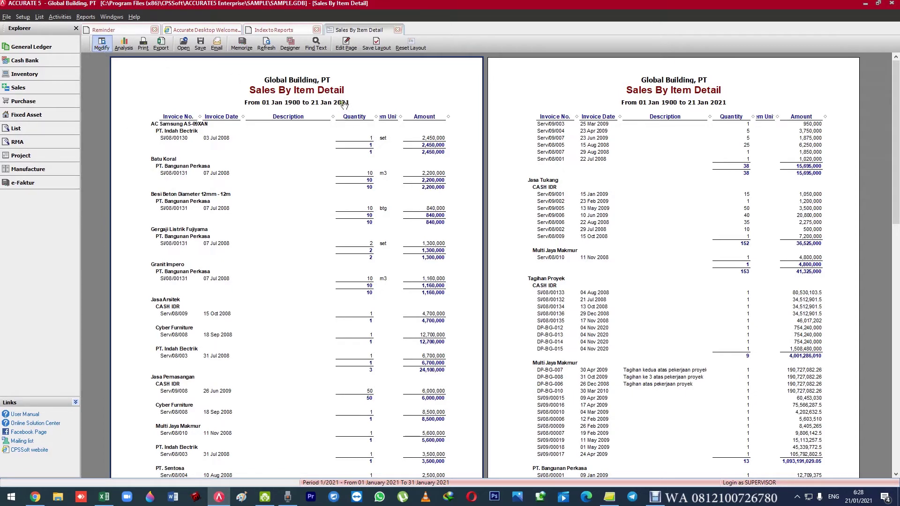
pyautogui.click(314, 154)
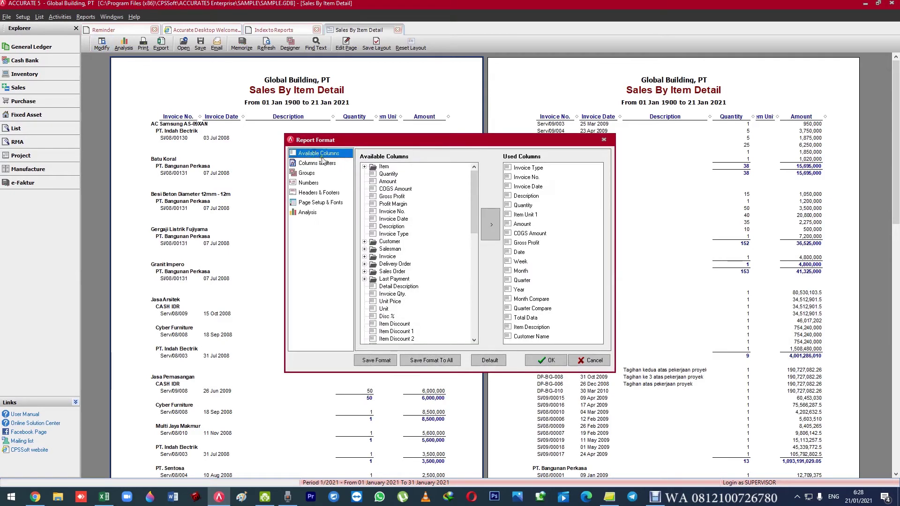
pyautogui.scroll(-3, 383, 194)
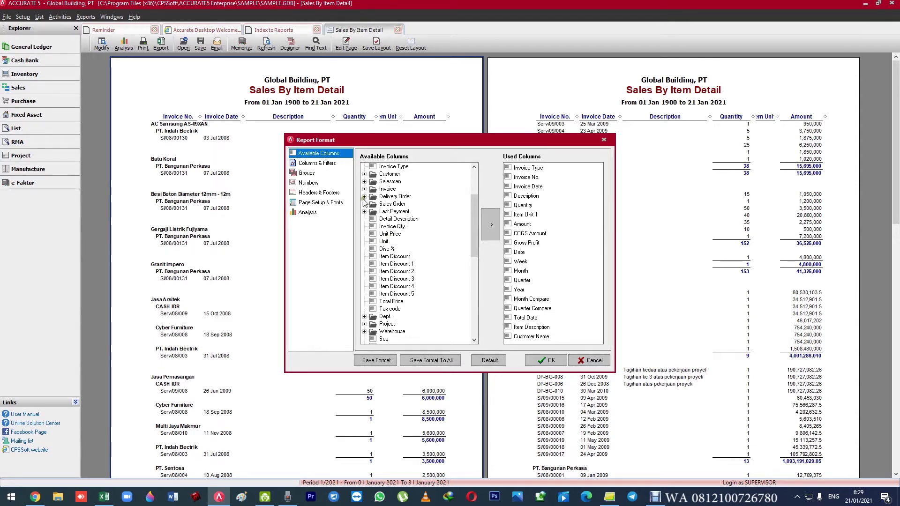
pyautogui.click(380, 235)
pyautogui.click(364, 197)
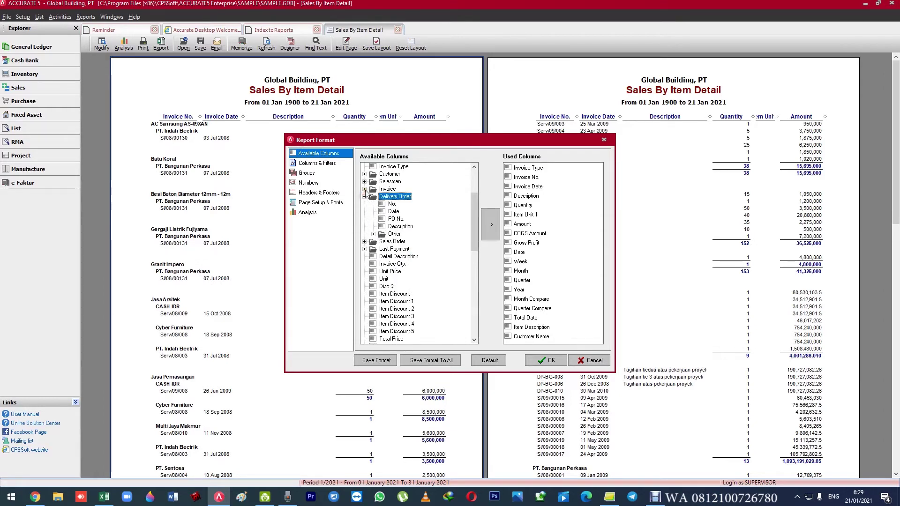
pyautogui.scroll(-5, 367, 199)
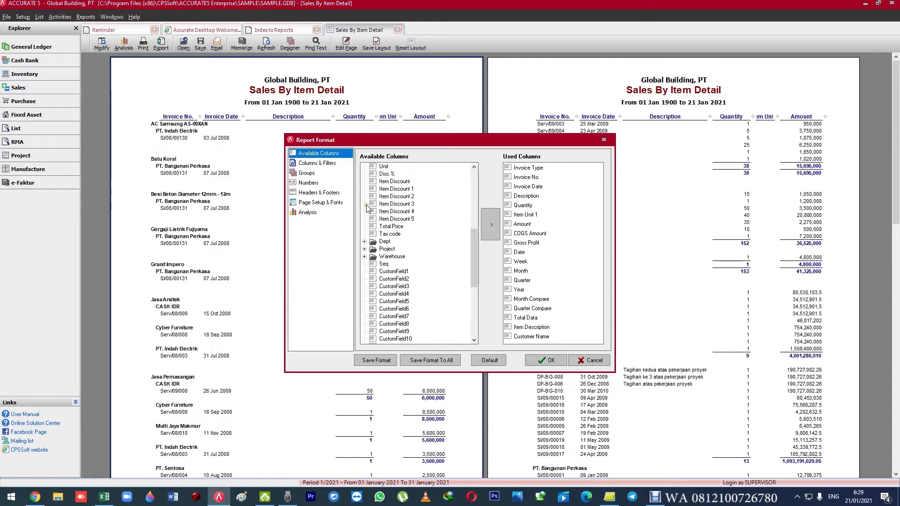
pyautogui.scroll(-3, 367, 209)
pyautogui.scroll(8, 367, 216)
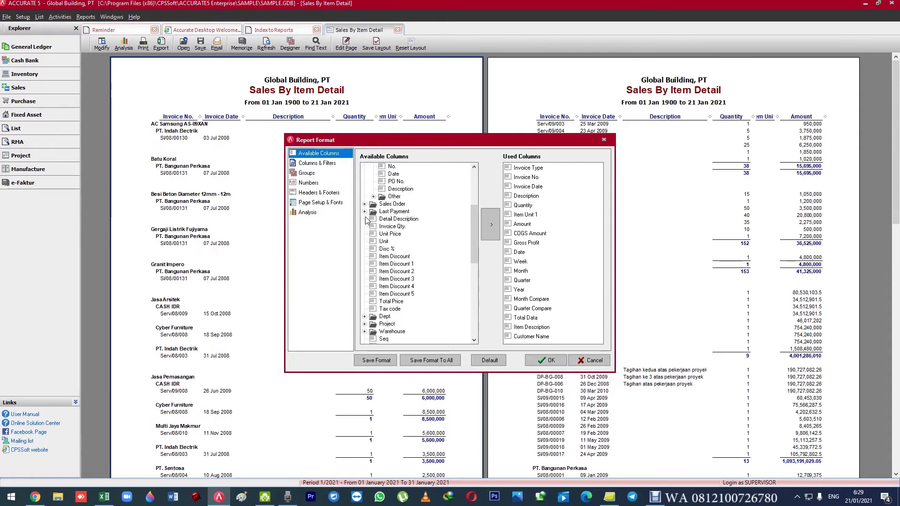
pyautogui.click(366, 209)
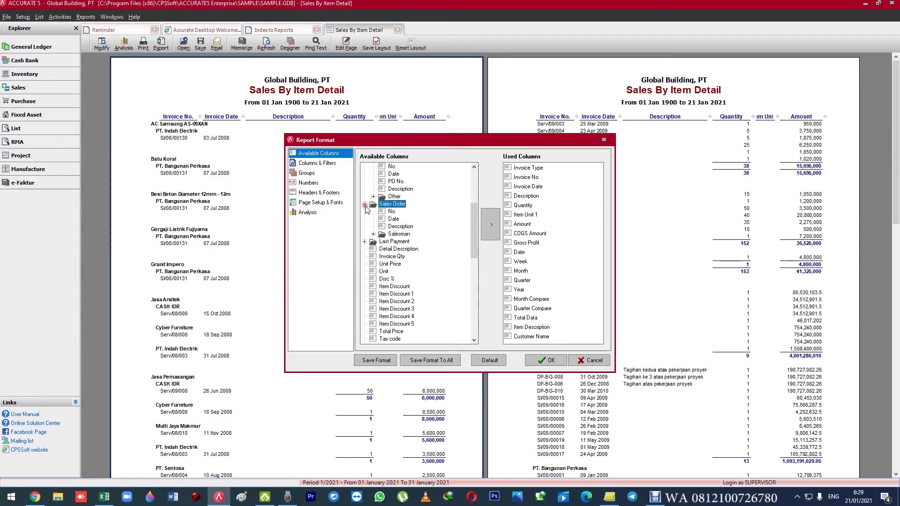
pyautogui.scroll(3, 372, 216)
pyautogui.scroll(-5, 375, 220)
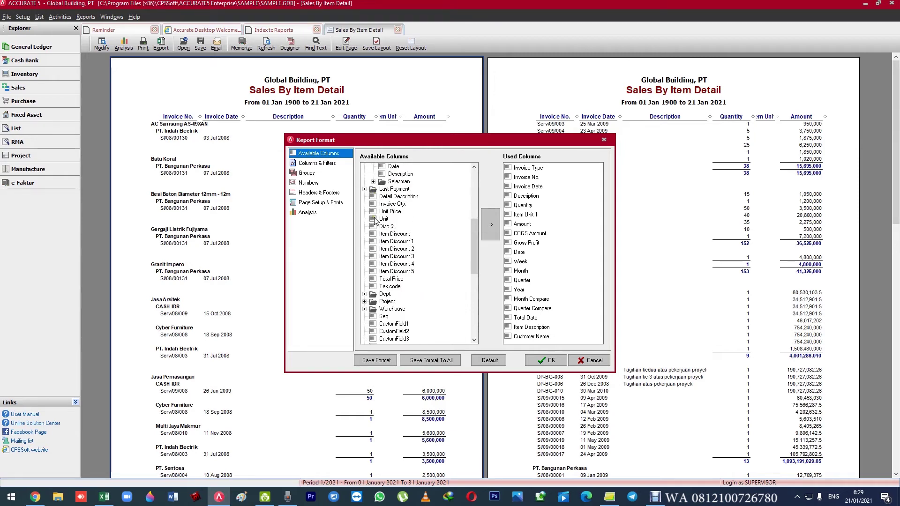
pyautogui.scroll(-9, 375, 245)
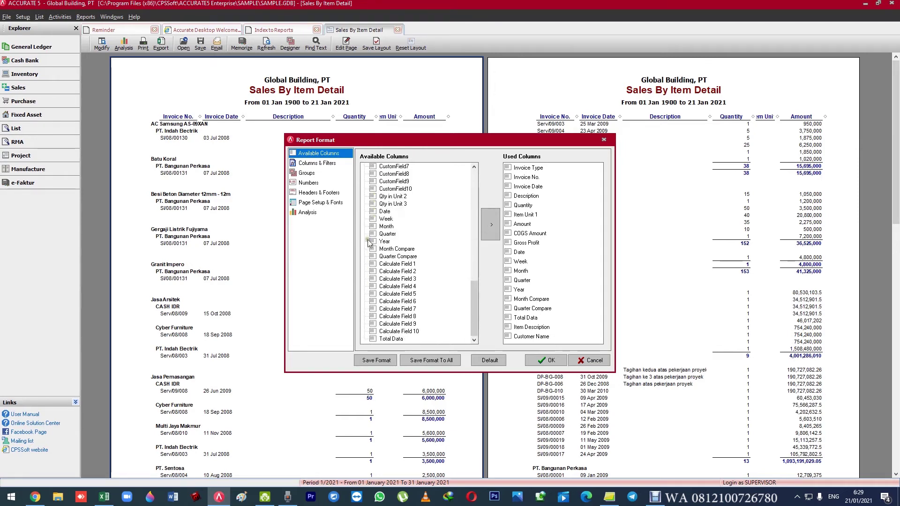
pyautogui.scroll(3, 393, 225)
pyautogui.scroll(-3, 391, 227)
# Add Calculate Field 1 to the report's used columns and review the fields offered for its formula.
pyautogui.moveTo(394, 144); pyautogui.dragTo(282, 217)
pyautogui.moveTo(303, 124); pyautogui.dragTo(305, 122)
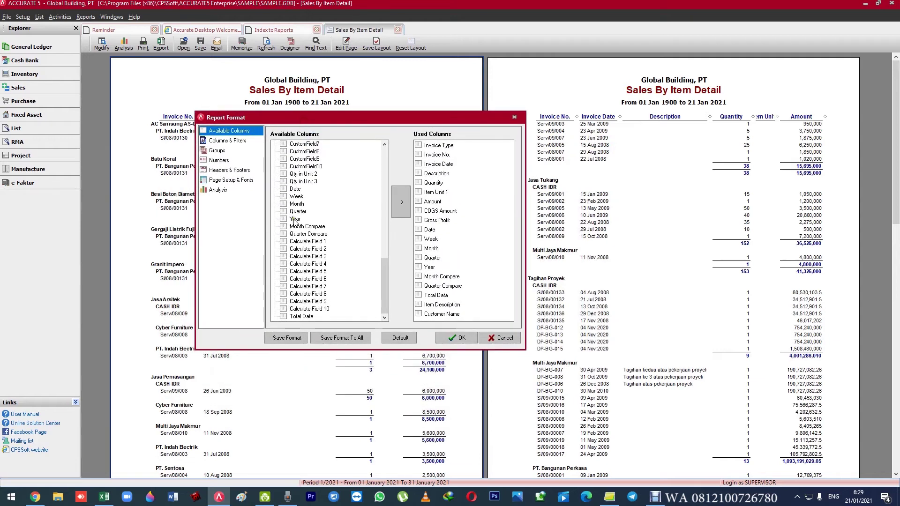
pyautogui.doubleClick(302, 242)
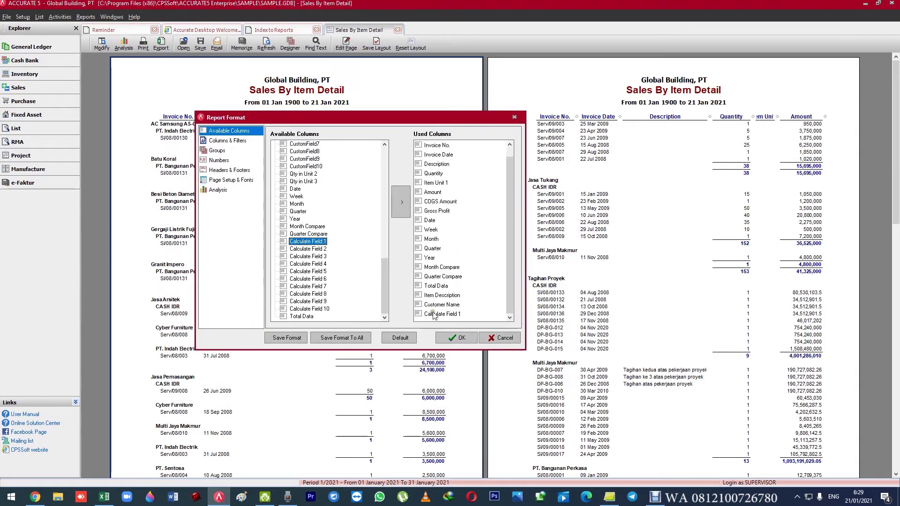
pyautogui.click(240, 142)
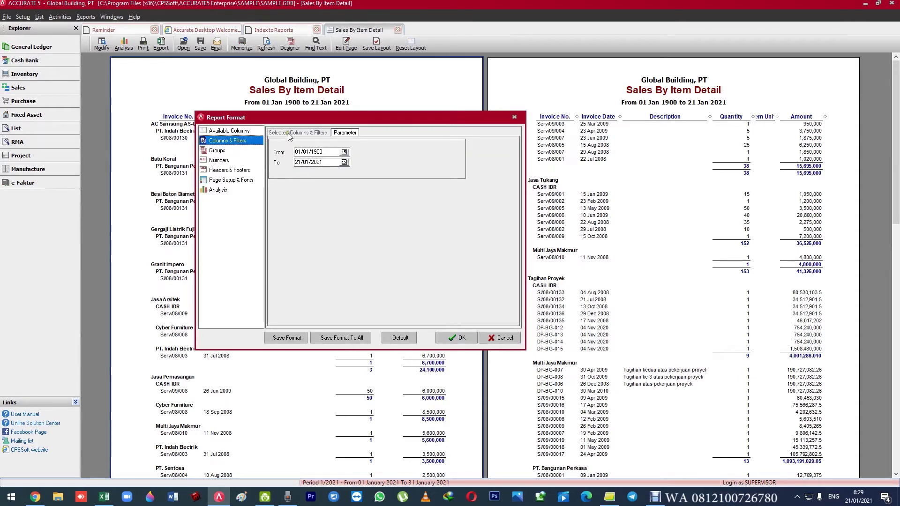
pyautogui.click(302, 270)
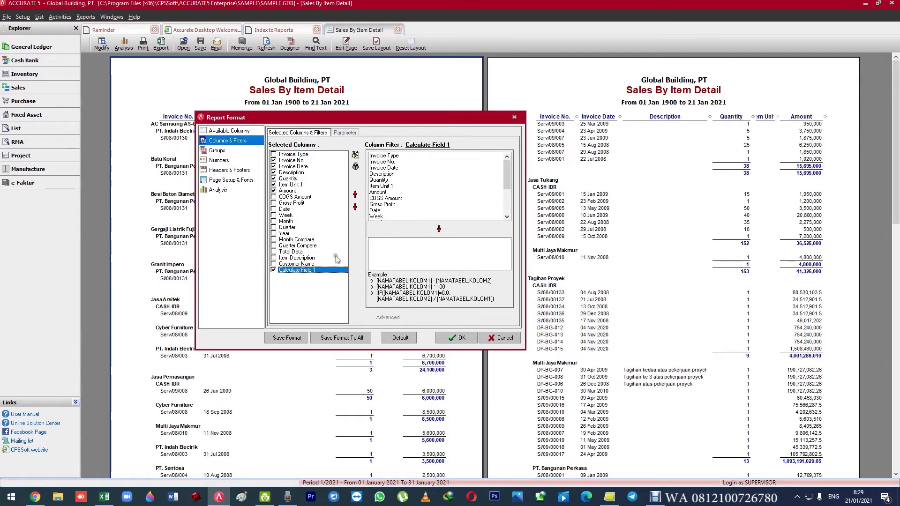
pyautogui.click(399, 181)
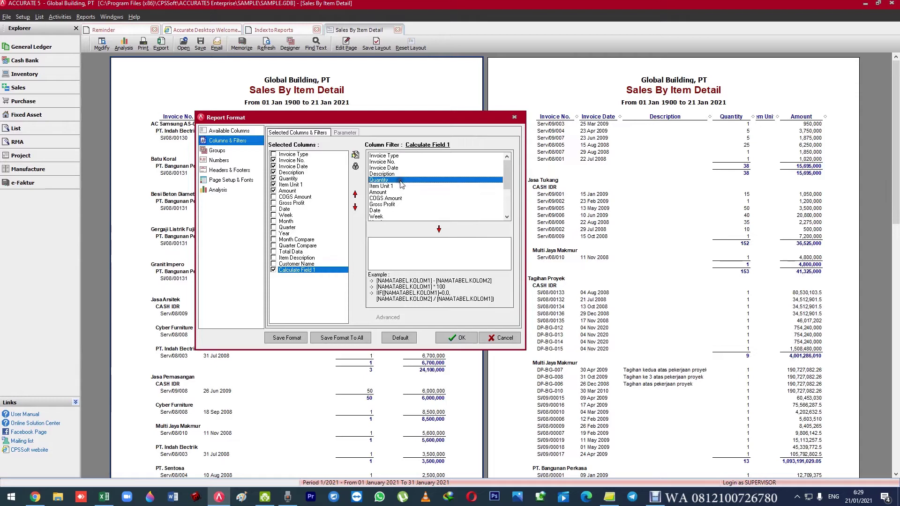
pyautogui.scroll(-1, 398, 178)
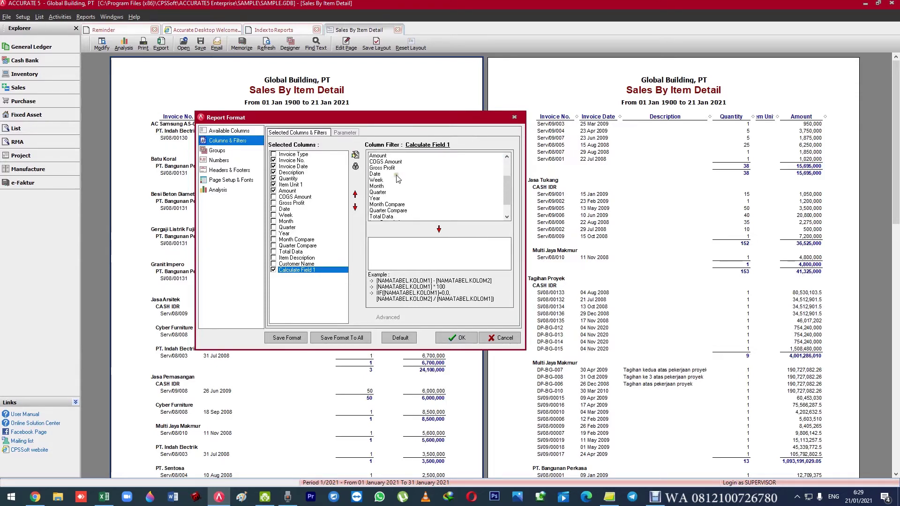
pyautogui.moveTo(406, 124); pyautogui.dragTo(360, 158)
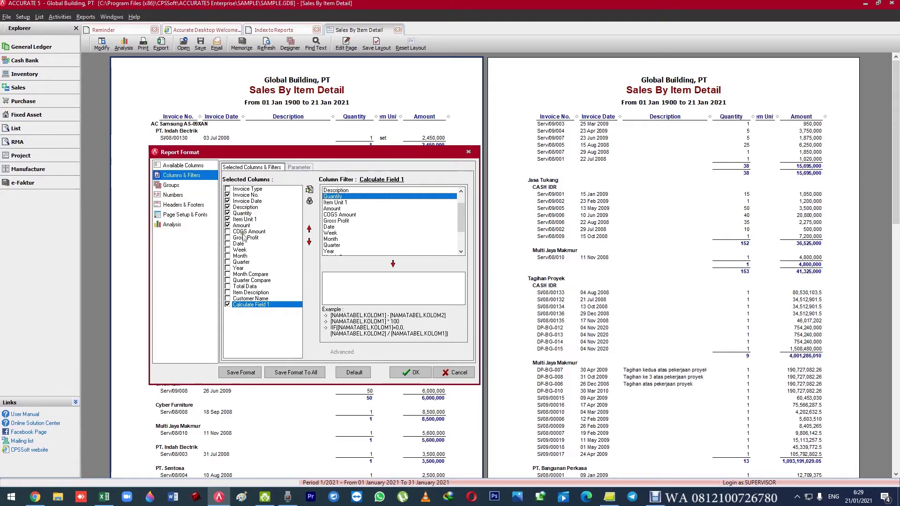
# Add the Unit Price field from the available columns to the report's used columns.
pyautogui.click(183, 165)
pyautogui.click(270, 216)
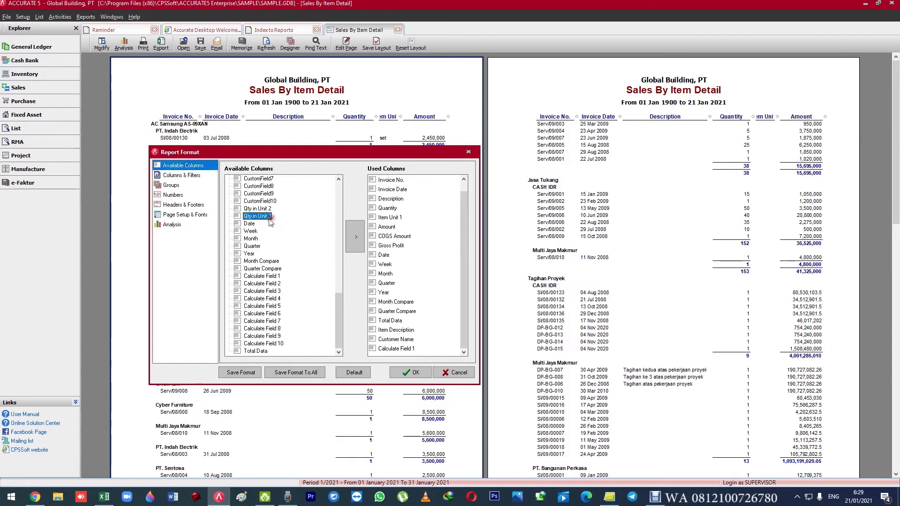
pyautogui.scroll(15, 271, 222)
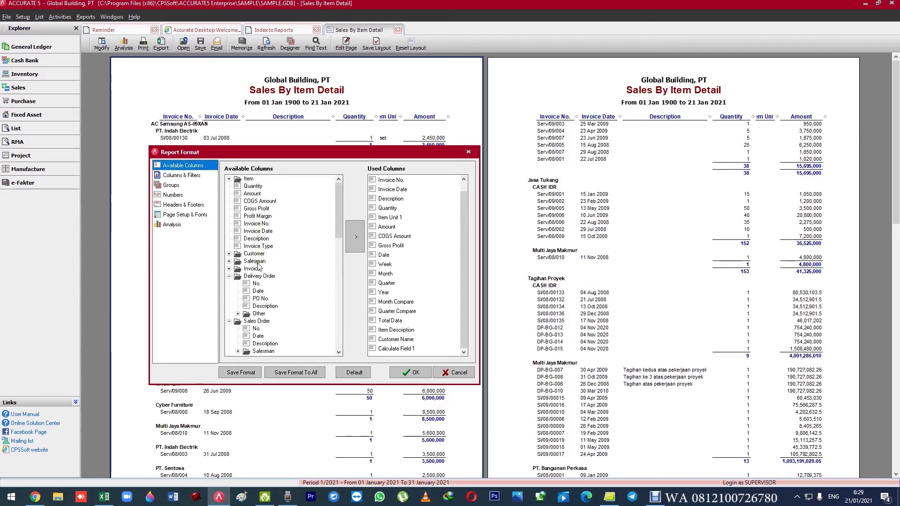
pyautogui.scroll(-5, 260, 270)
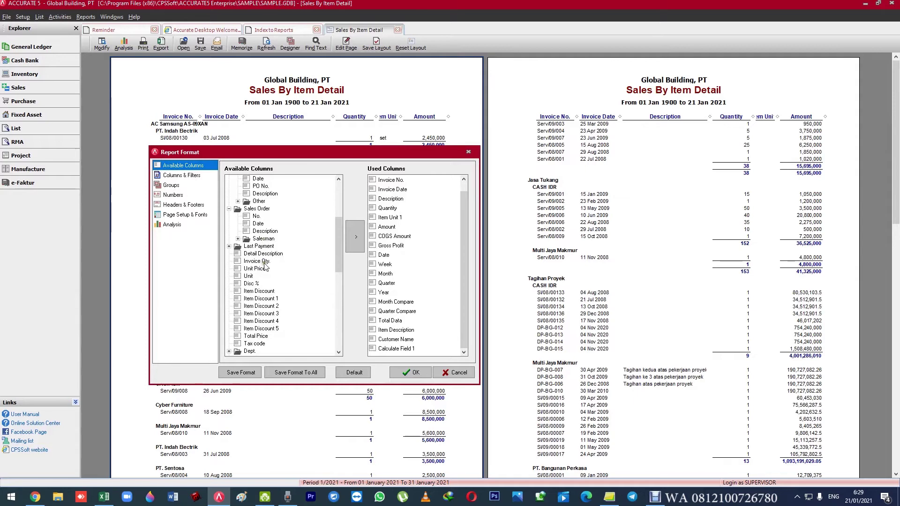
pyautogui.click(255, 269)
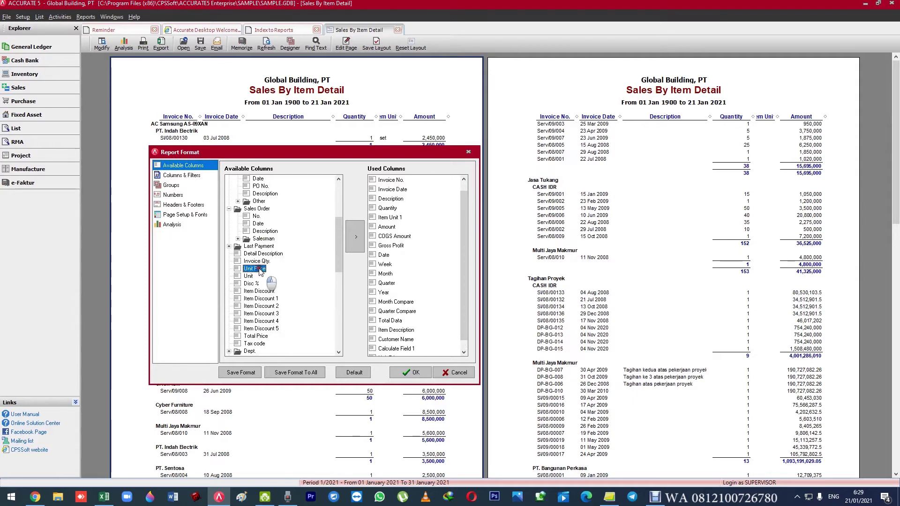
# Move Unit Price up the selected columns so it sits between COGS Amount and Gross Profit.
pyautogui.click(192, 177)
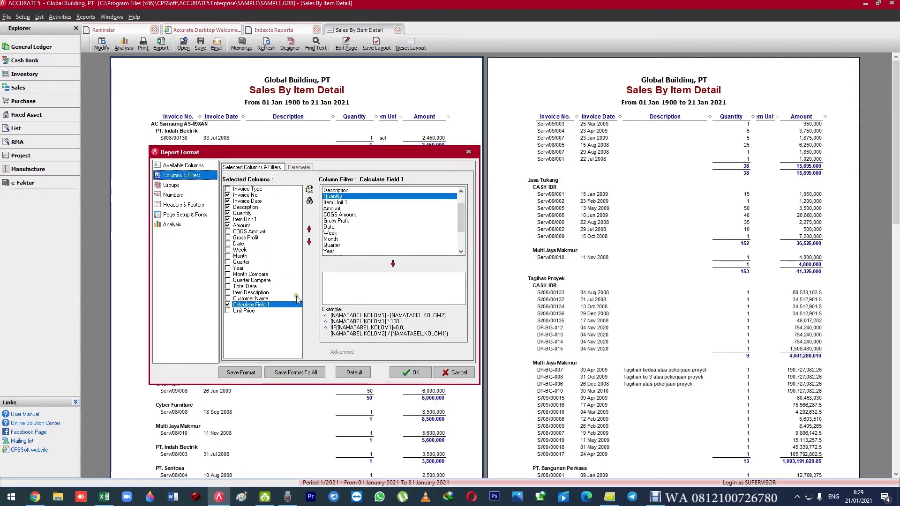
pyautogui.click(244, 311)
pyautogui.click(311, 229)
pyautogui.click(311, 229)
pyautogui.click(311, 229)
pyautogui.click(312, 230)
pyautogui.click(311, 229)
pyautogui.click(312, 229)
pyautogui.click(311, 229)
pyautogui.click(311, 229)
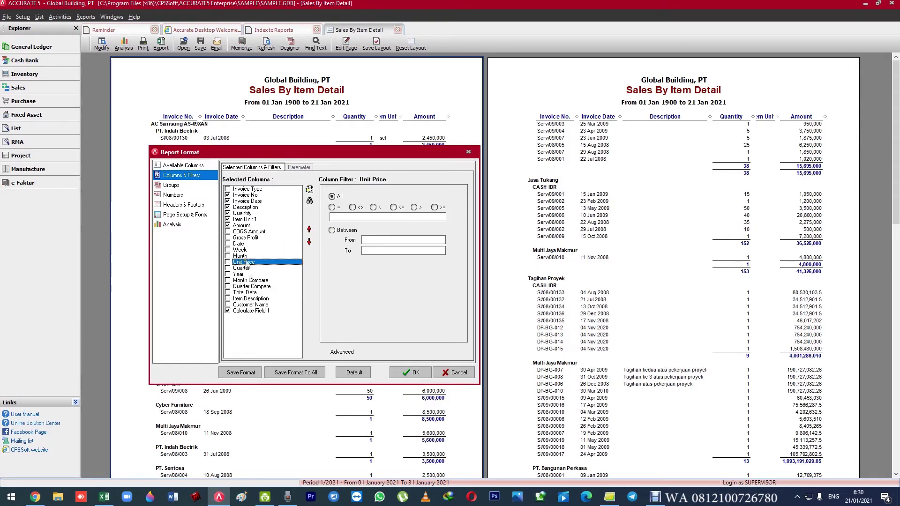
pyautogui.click(310, 229)
pyautogui.click(310, 229)
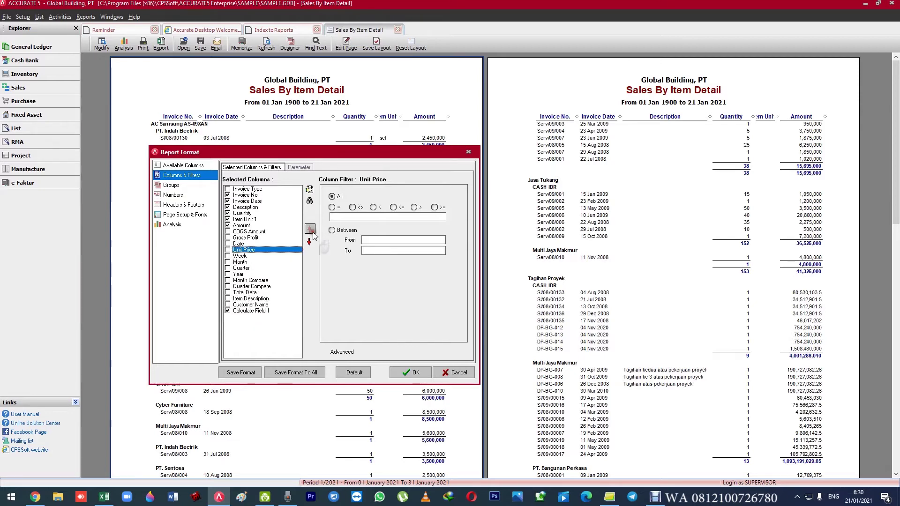
pyautogui.click(311, 230)
pyautogui.click(310, 229)
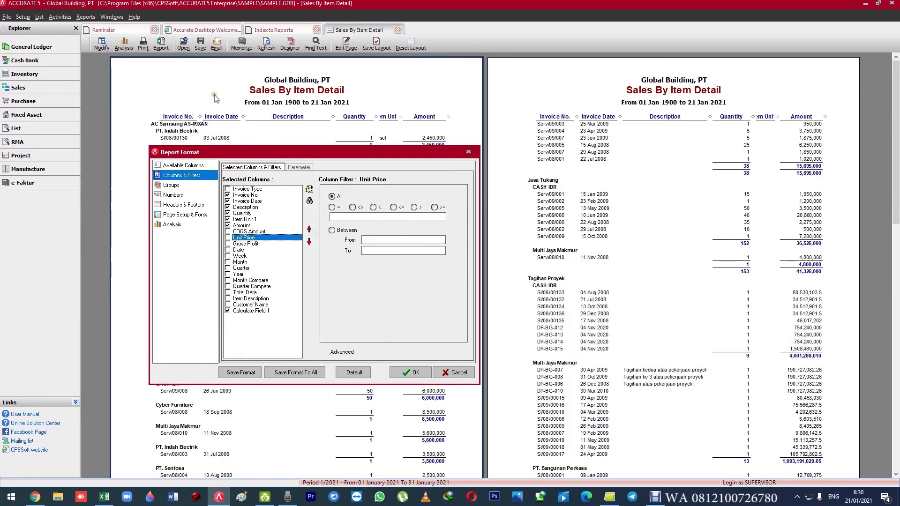
# Define Calculate Field 1 as Quantity * Unit Price and apply the report format.
pyautogui.click(248, 311)
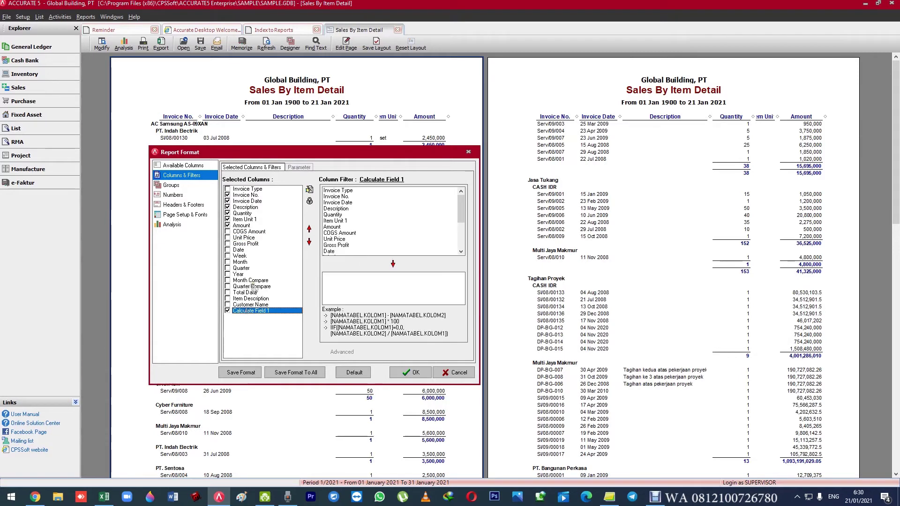
pyautogui.doubleClick(334, 215)
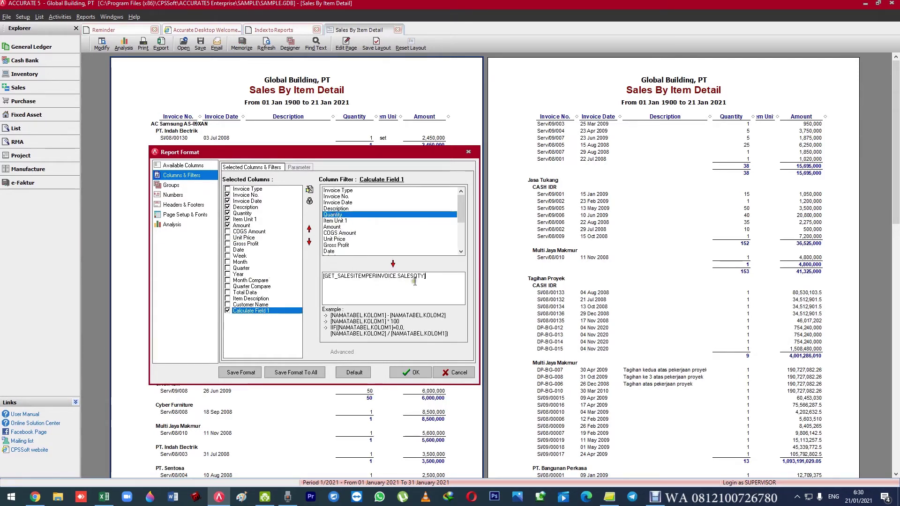
pyautogui.write('*')
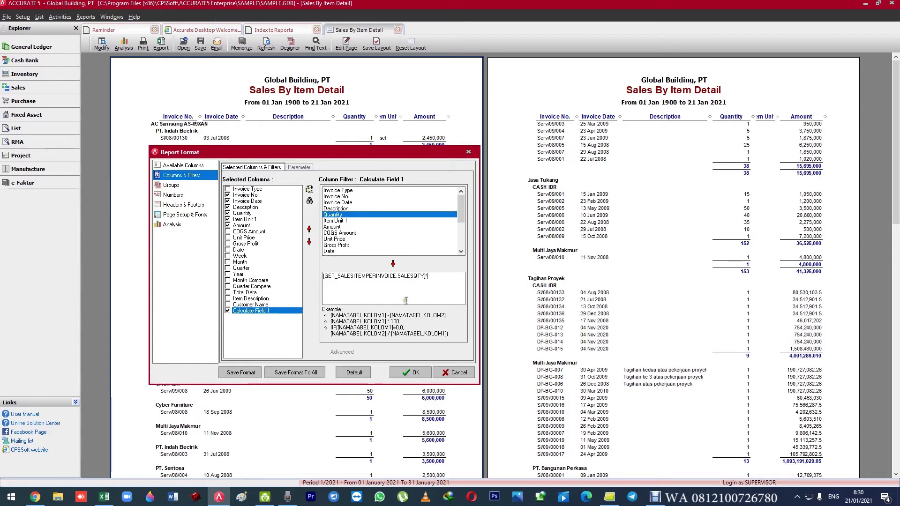
pyautogui.doubleClick(335, 239)
pyautogui.click(412, 373)
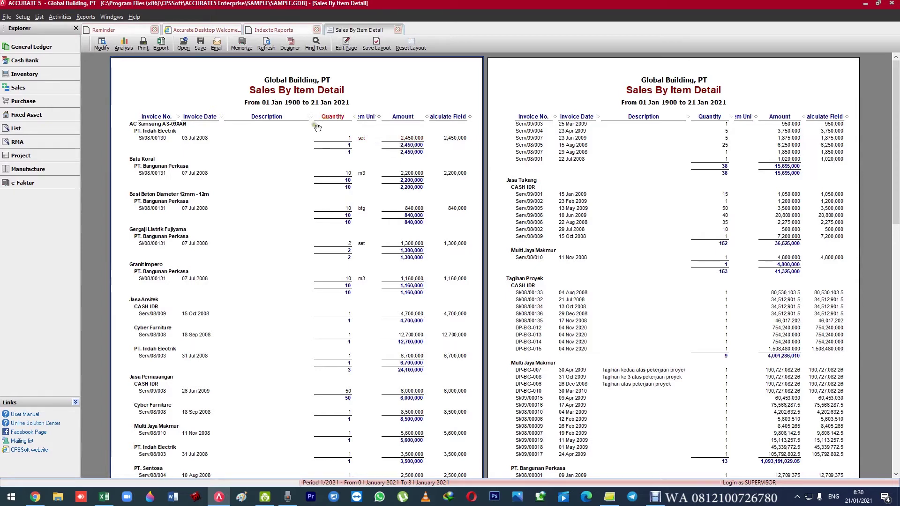
# Show the Unit Price column in the report, apply the format and check the calculated column against Quantity and Unit Price.
pyautogui.click(101, 44)
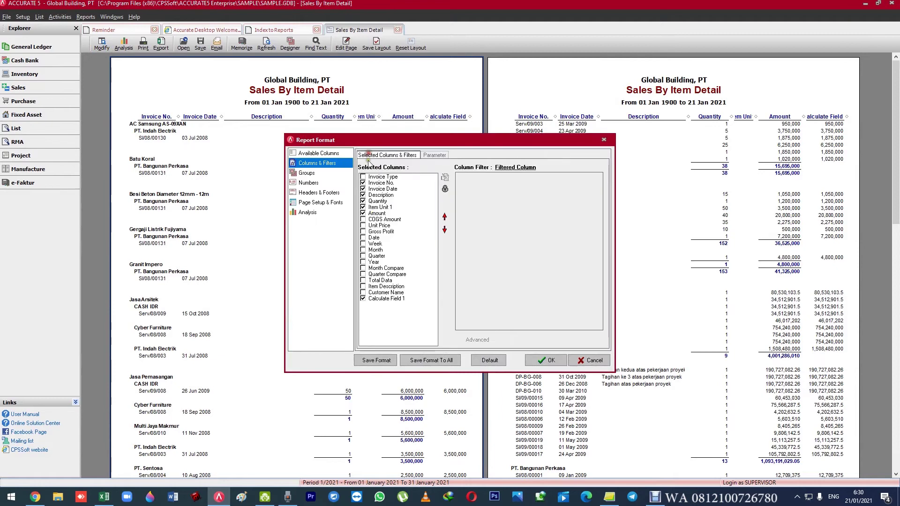
pyautogui.click(363, 226)
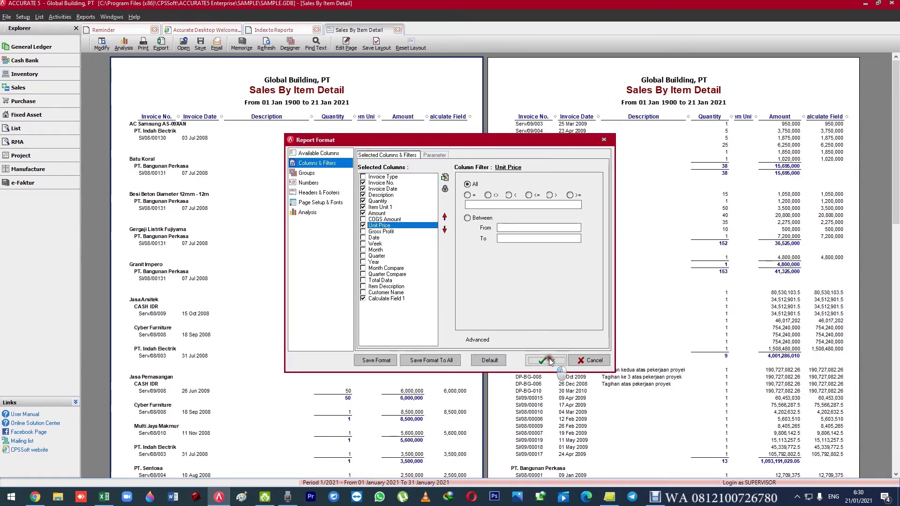
pyautogui.click(546, 360)
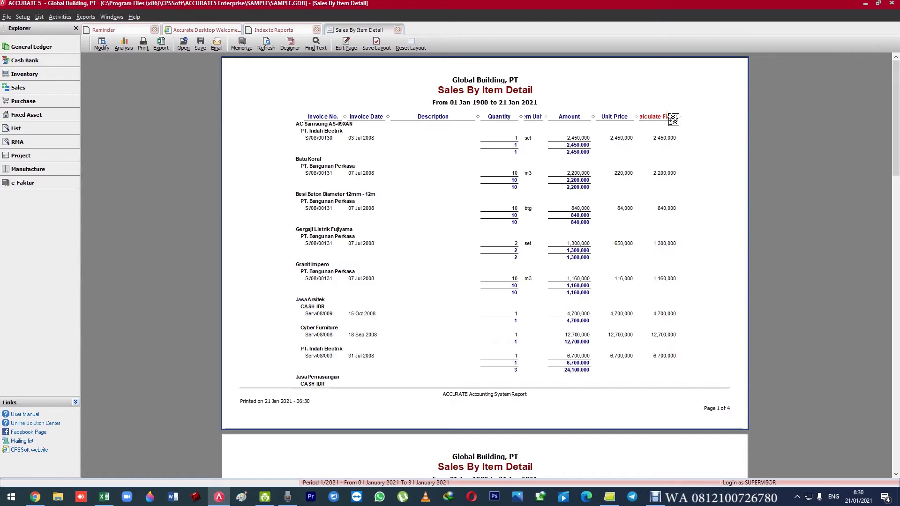
pyautogui.moveTo(502, 216); pyautogui.dragTo(626, 285)
pyautogui.scroll(-10, 670, 284)
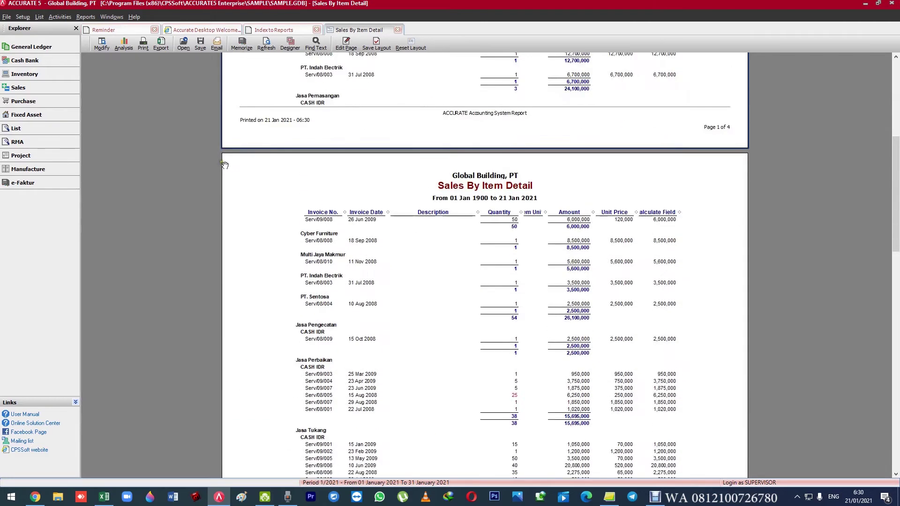
pyautogui.scroll(5, 224, 165)
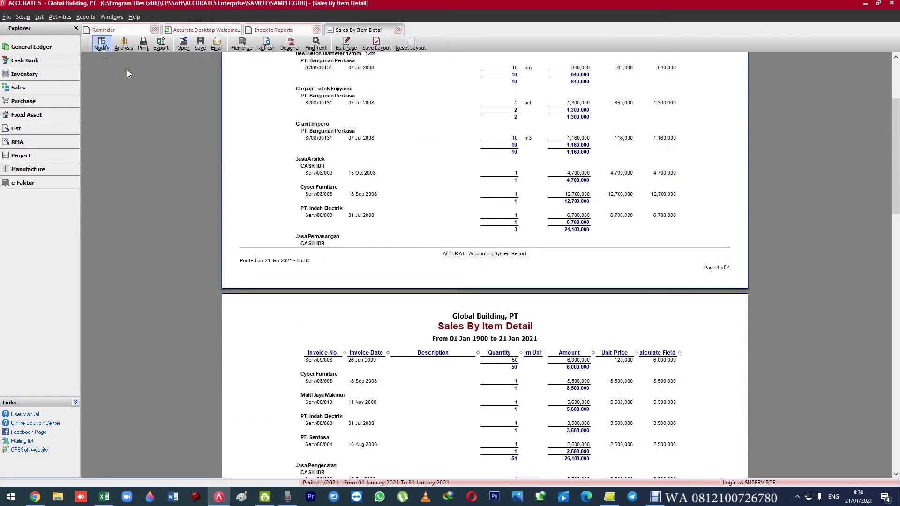
# Review the formula of Calculate Field 1 and the Calculate Field entries among the report's available columns.
pyautogui.click(372, 155)
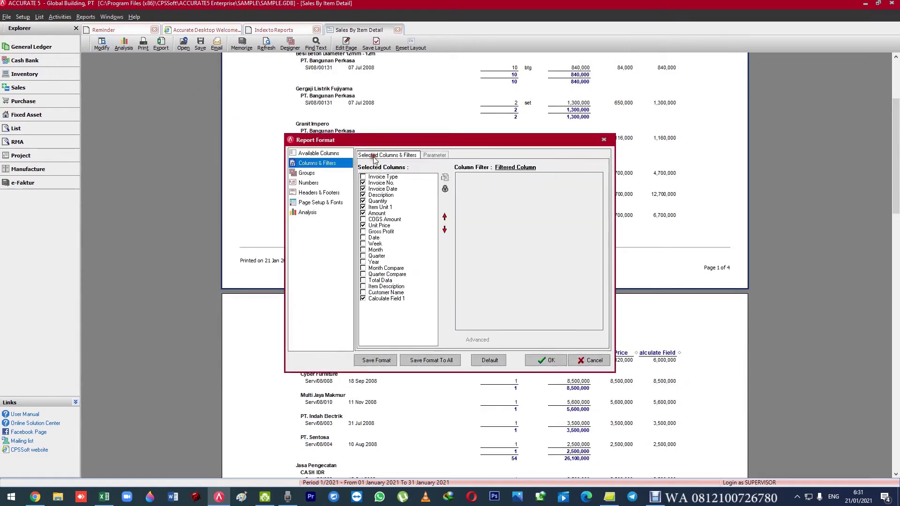
pyautogui.click(385, 298)
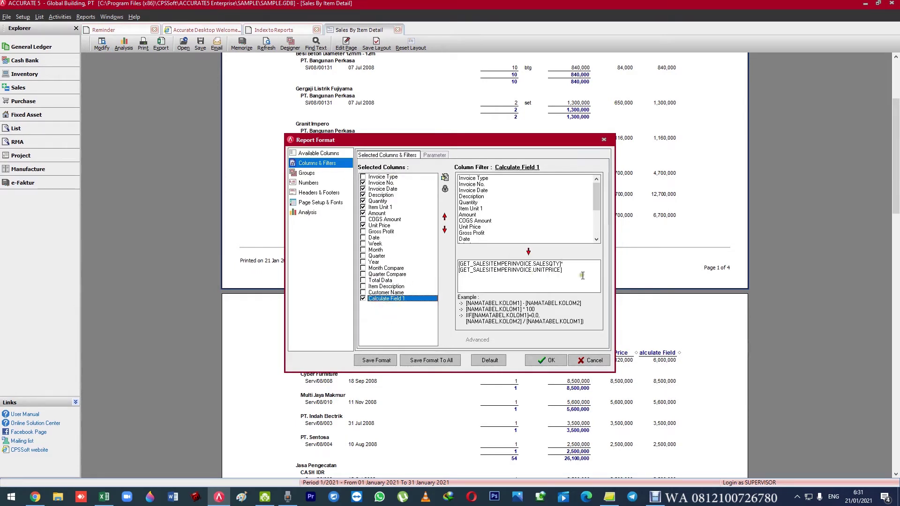
pyautogui.click(461, 227)
pyautogui.scroll(-3, 471, 226)
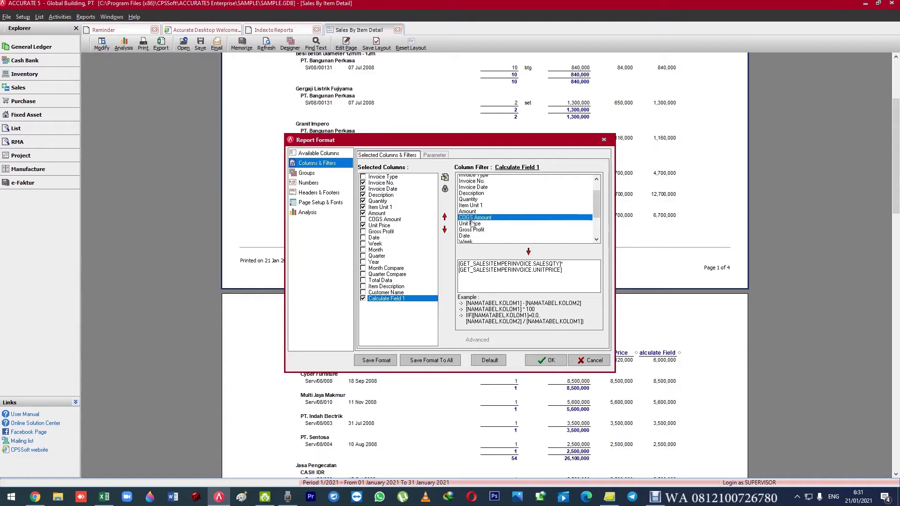
pyautogui.click(319, 153)
pyautogui.click(480, 364)
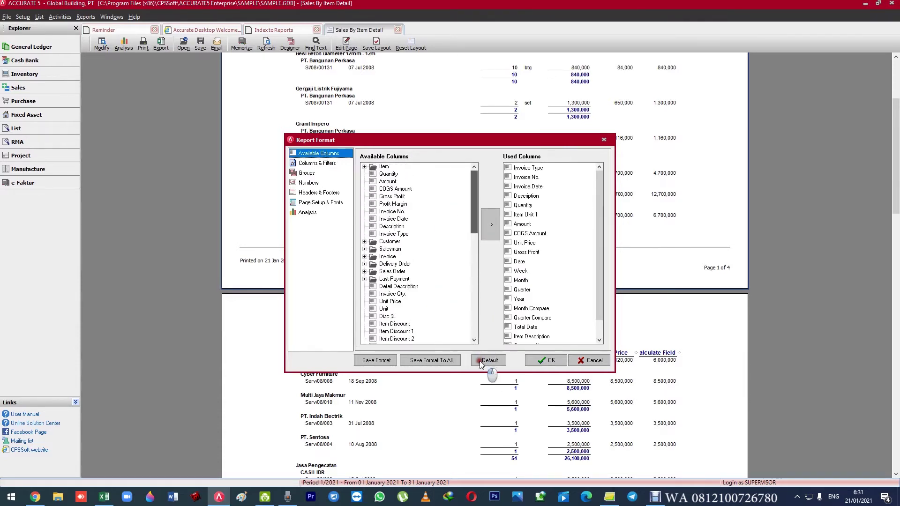
pyautogui.moveTo(474, 206); pyautogui.dragTo(474, 311)
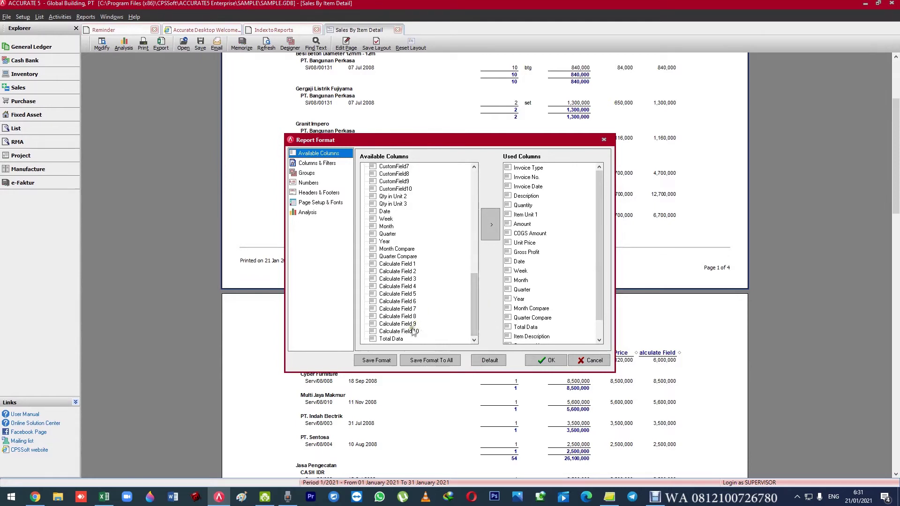
pyautogui.moveTo(398, 264); pyautogui.dragTo(323, 167)
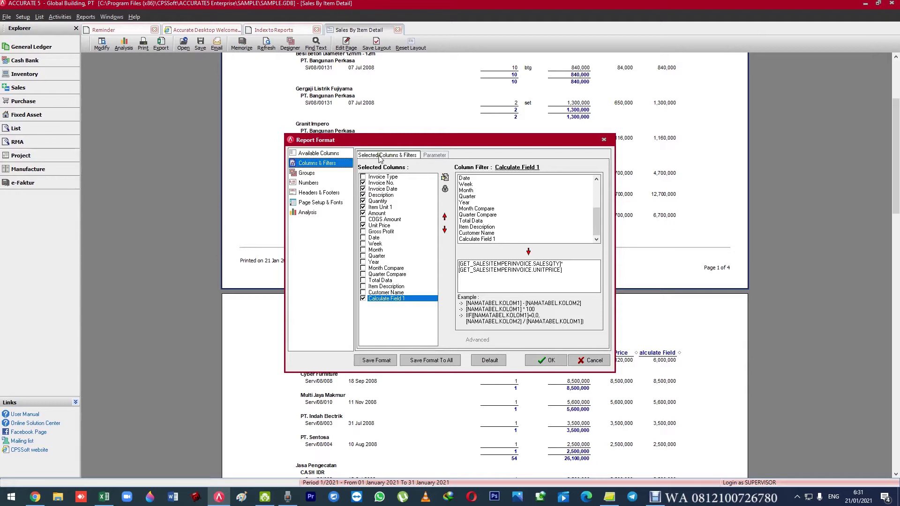
# Filter the report to invoice numbers that begin with SI and apply the format.
pyautogui.click(380, 184)
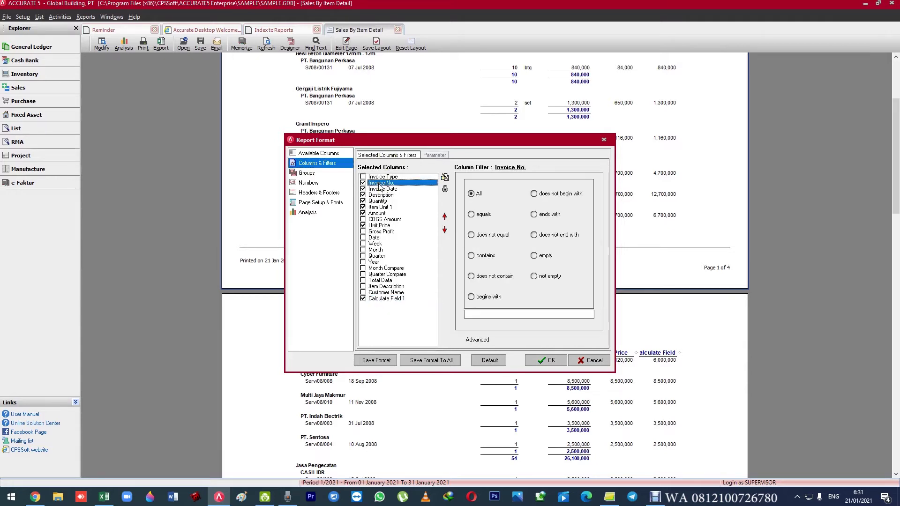
pyautogui.moveTo(412, 140); pyautogui.dragTo(358, 130)
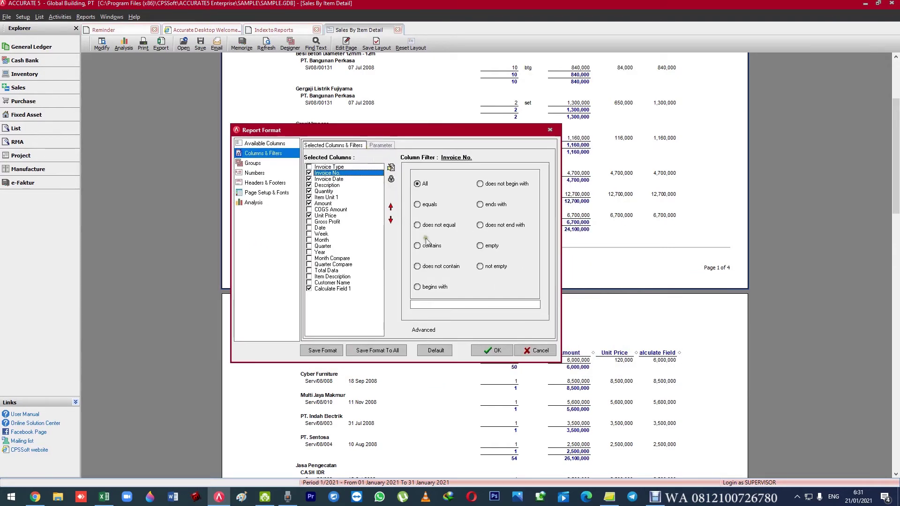
pyautogui.moveTo(403, 137); pyautogui.dragTo(383, 175)
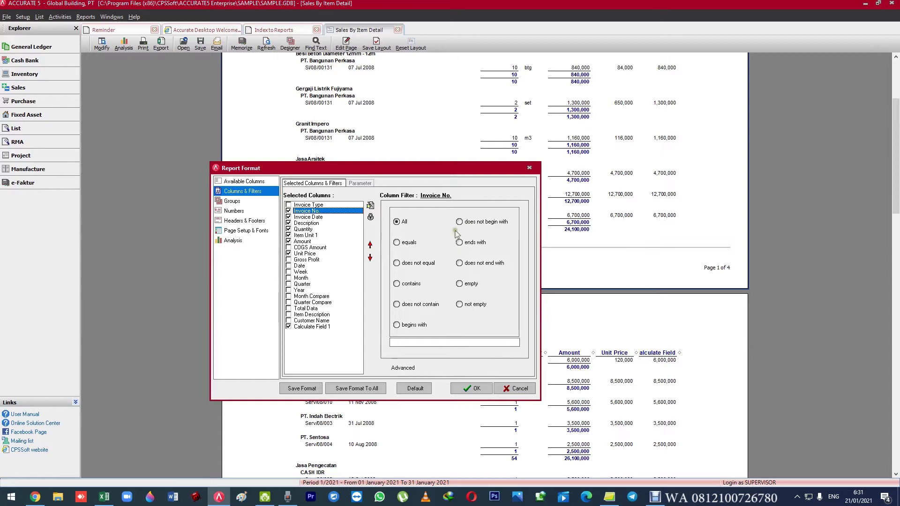
pyautogui.click(397, 284)
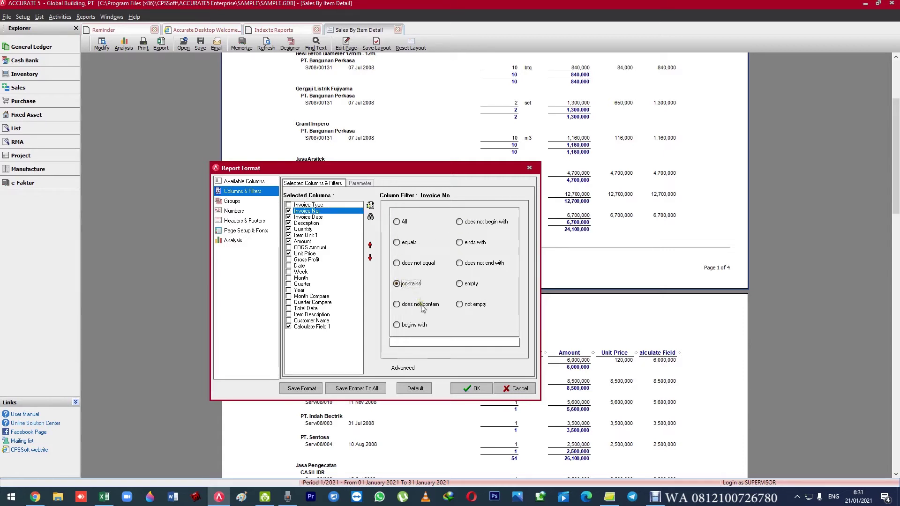
pyautogui.click(396, 325)
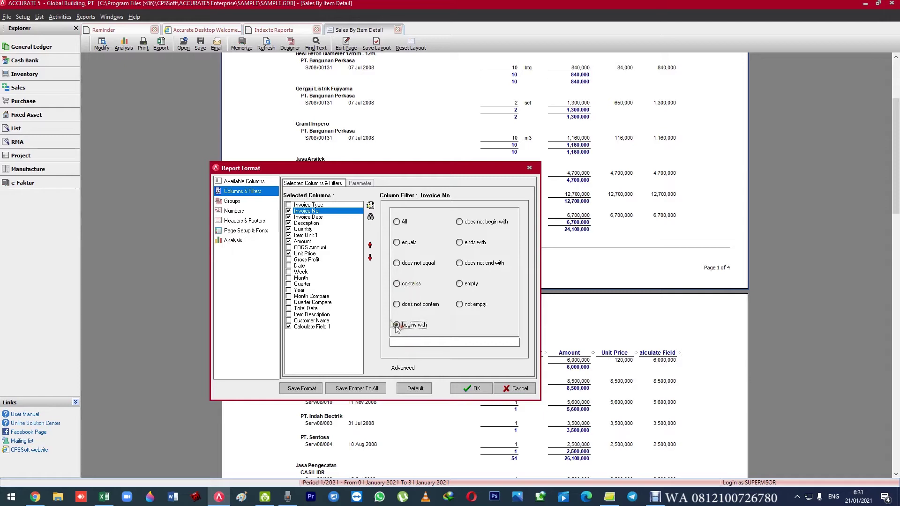
pyautogui.click(404, 345)
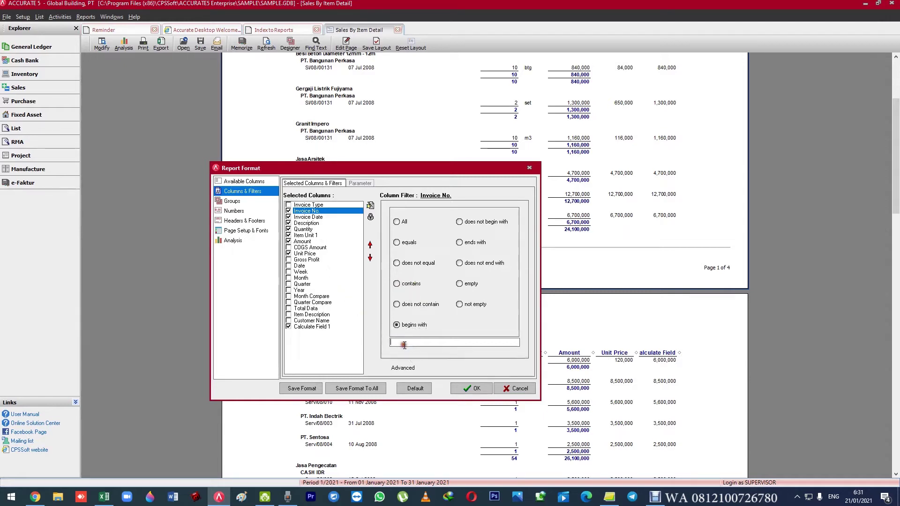
pyautogui.write('SI')
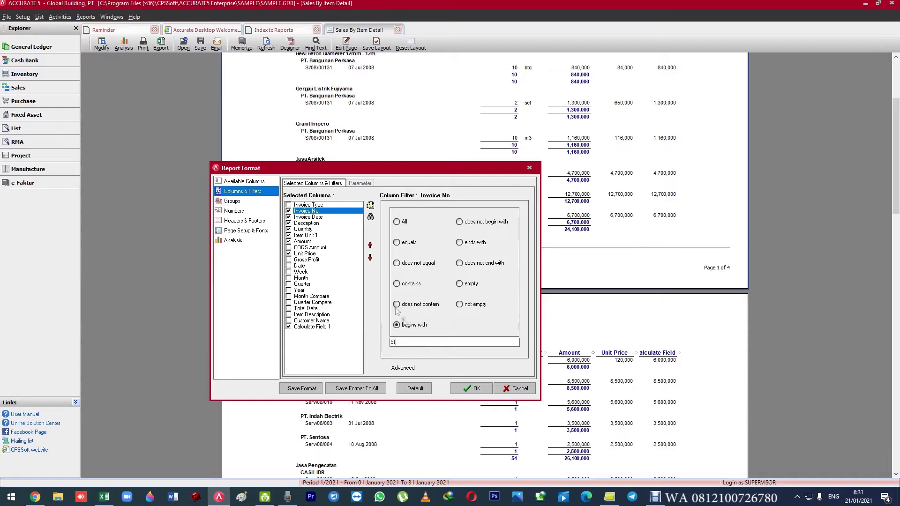
pyautogui.click(489, 389)
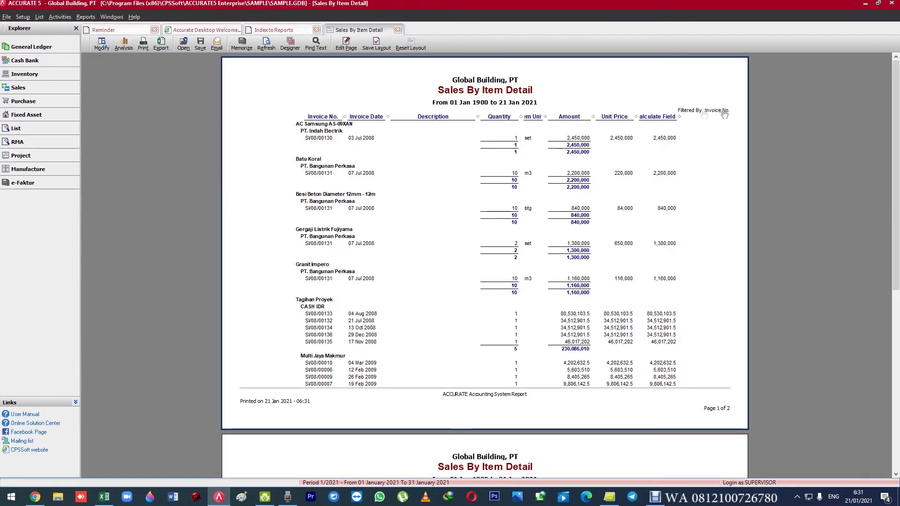
# Reset the Invoice No. column filter to All and confirm deleting the existing filter.
pyautogui.click(102, 43)
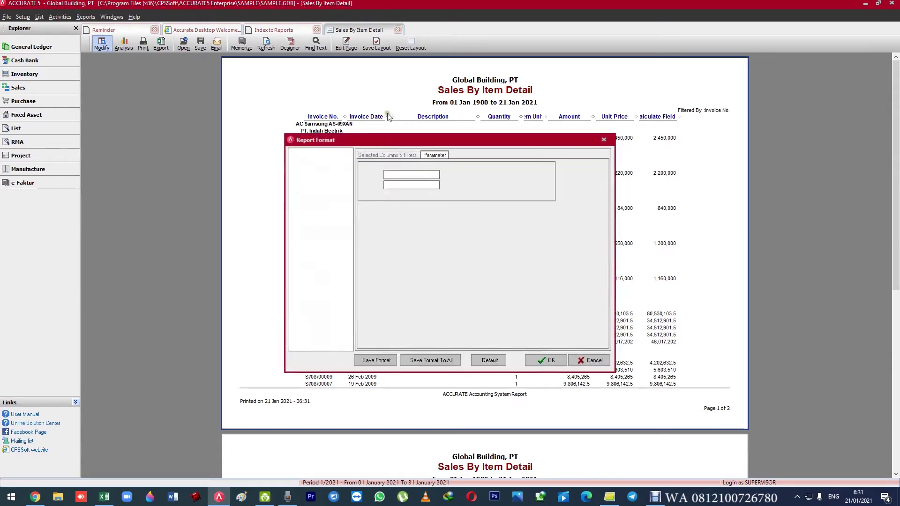
pyautogui.click(388, 155)
pyautogui.moveTo(398, 145); pyautogui.dragTo(519, 91)
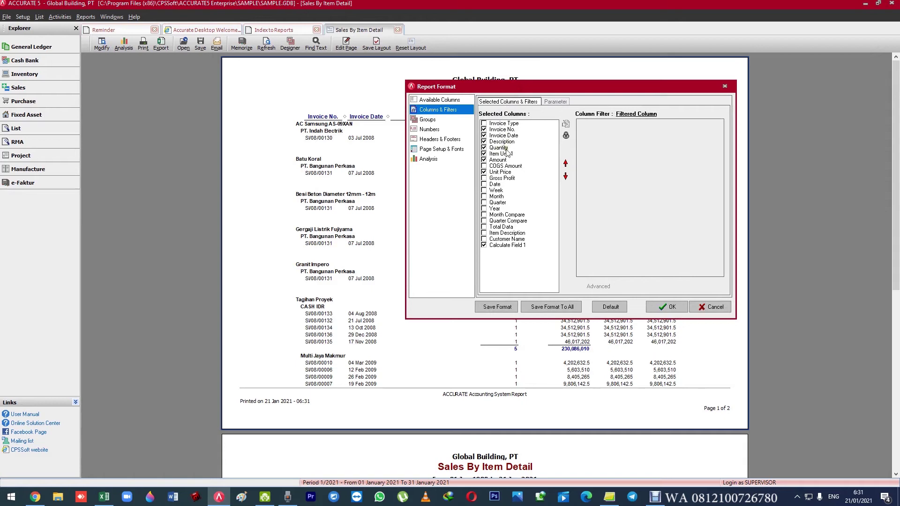
pyautogui.click(503, 130)
pyautogui.click(592, 141)
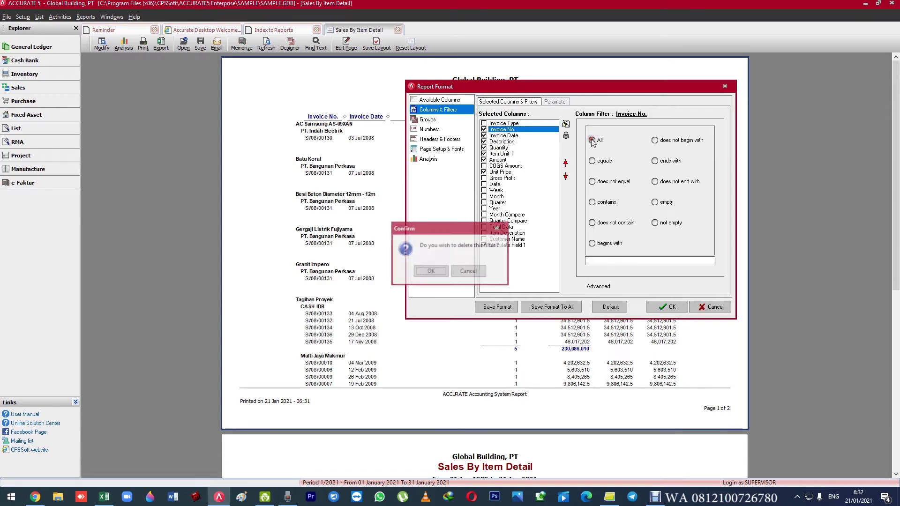
pyautogui.click(431, 266)
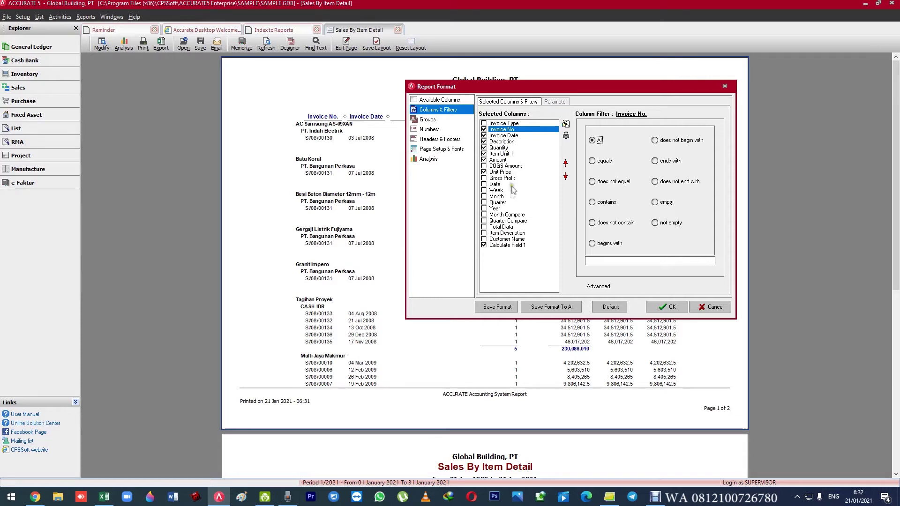
# Try filtering Customer Name by CASH IDR, CASH SGD, CASH USD and Cyber Furniture, and reset the filter to All.
pyautogui.click(502, 239)
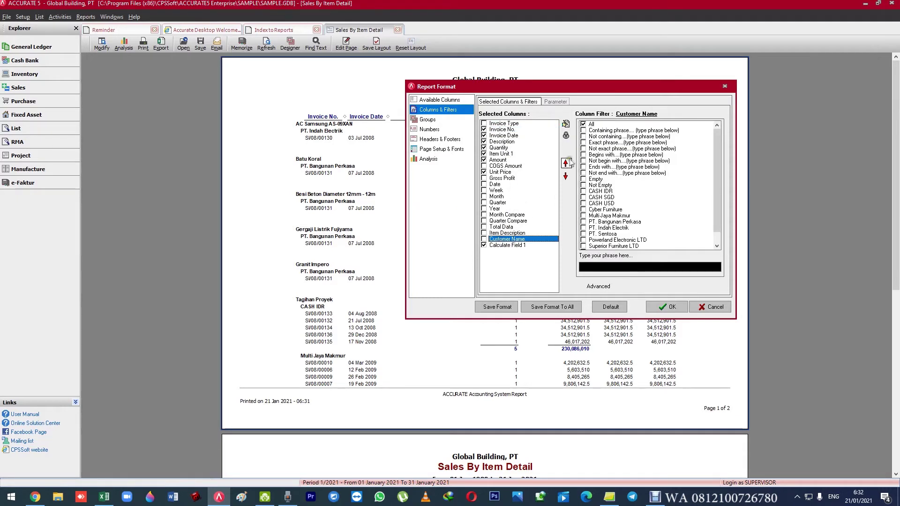
pyautogui.click(618, 221)
pyautogui.scroll(-2, 605, 187)
pyautogui.click(600, 180)
pyautogui.click(599, 186)
pyautogui.click(583, 179)
pyautogui.click(583, 185)
pyautogui.click(583, 192)
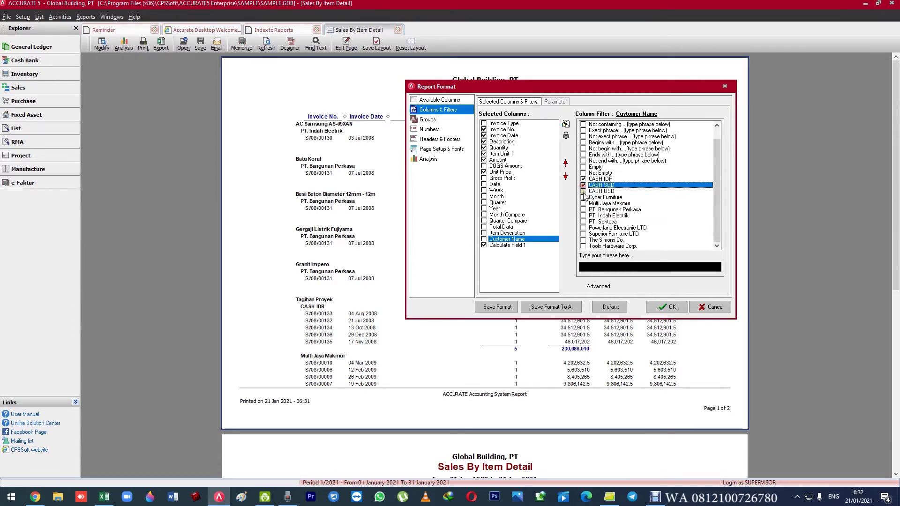
pyautogui.click(583, 197)
pyautogui.scroll(2, 585, 187)
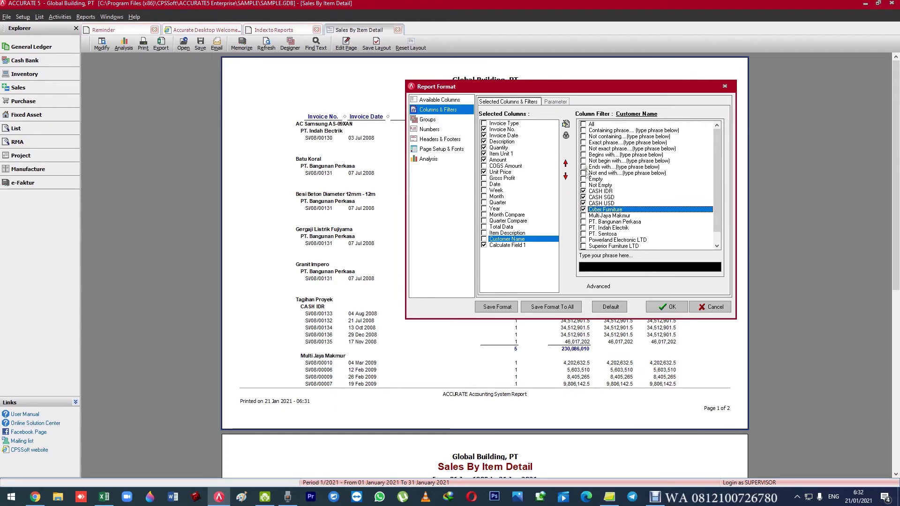
pyautogui.click(584, 124)
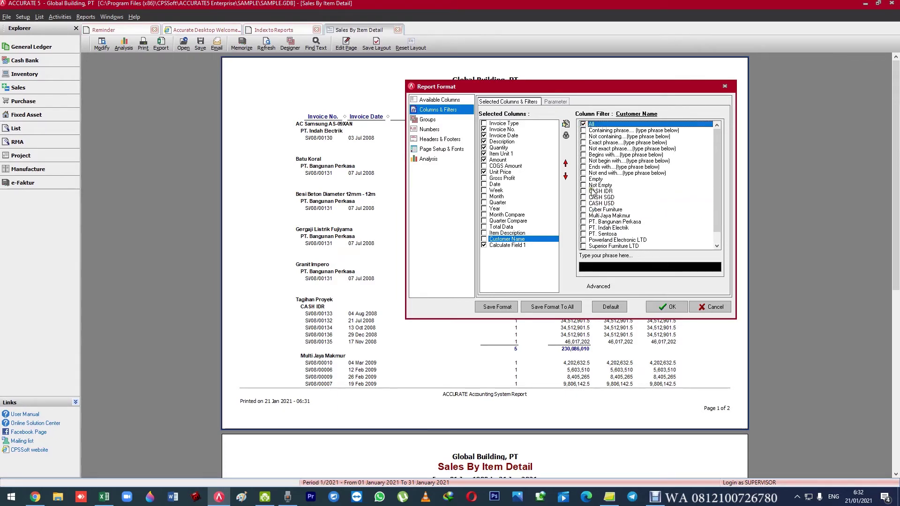
# Try the Customer Name filter's phrase conditions from Containing phrase through Ends with, and return the filter to All.
pyautogui.click(584, 131)
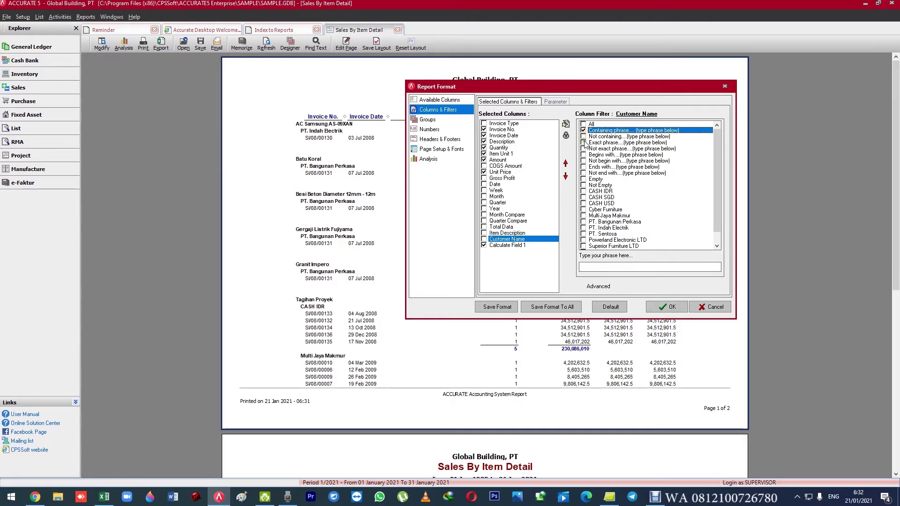
pyautogui.click(583, 136)
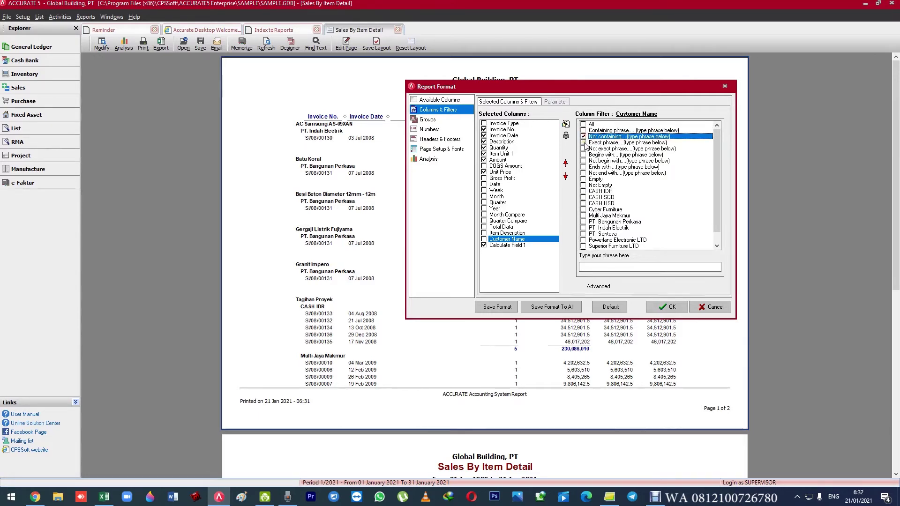
pyautogui.click(584, 143)
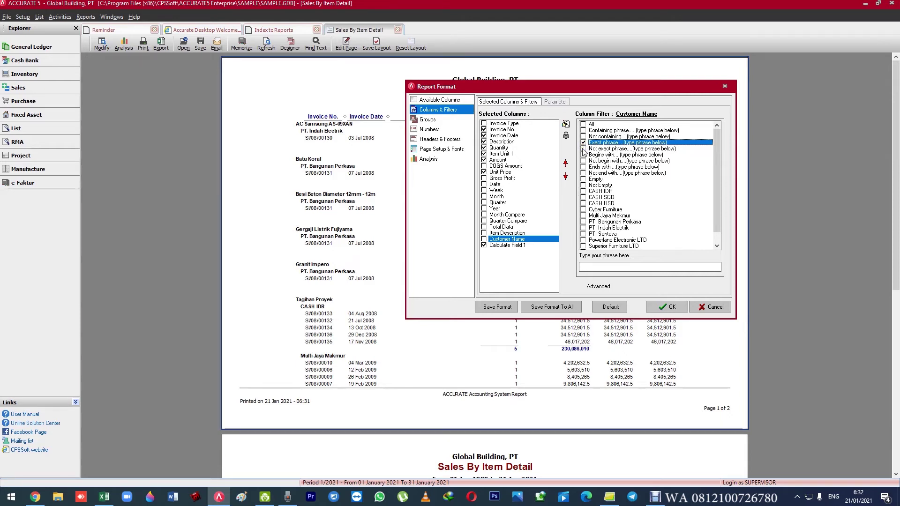
pyautogui.click(584, 149)
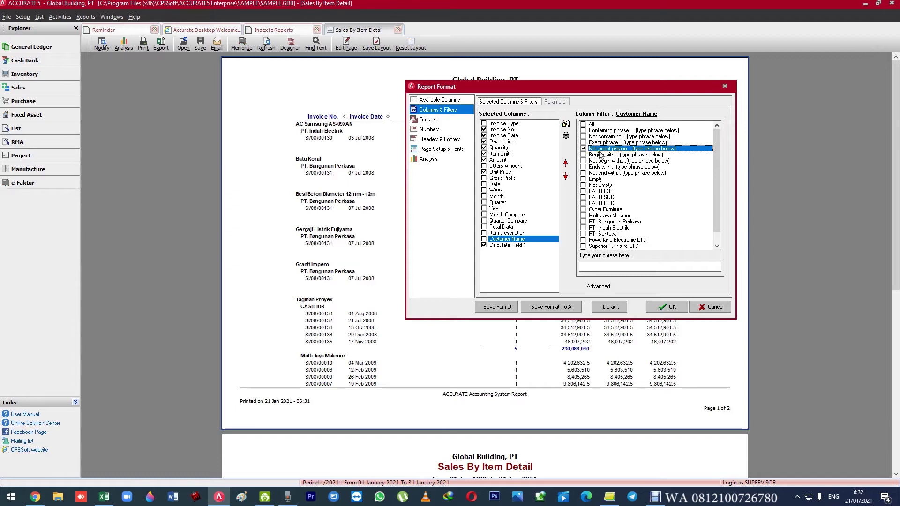
pyautogui.click(583, 155)
pyautogui.click(584, 162)
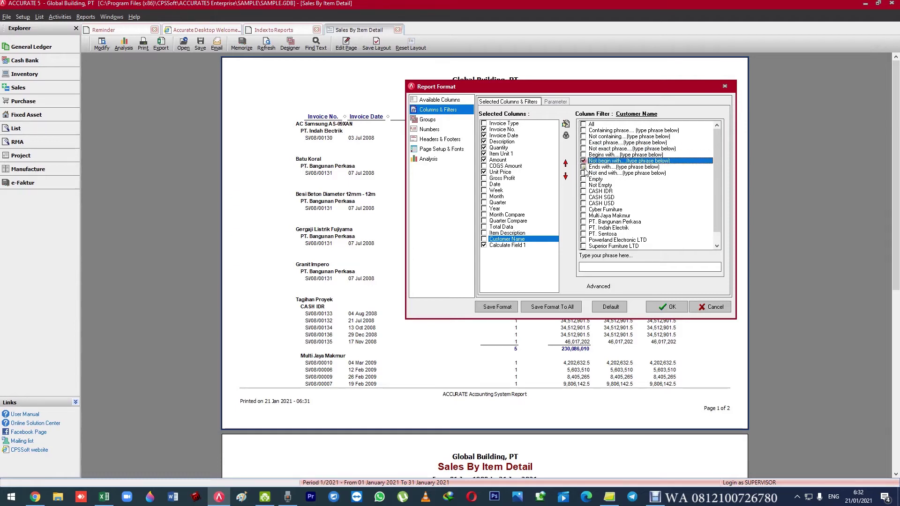
pyautogui.click(584, 167)
pyautogui.click(584, 124)
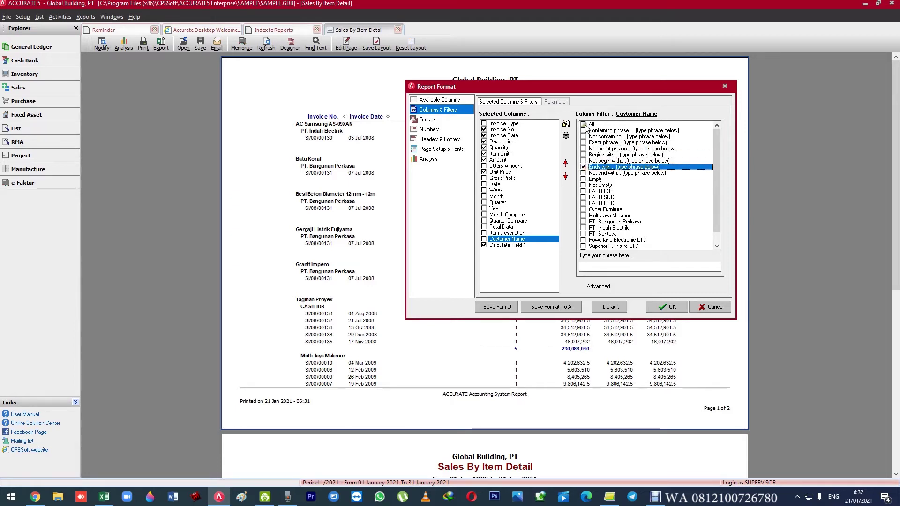
# Try the Description filter's contains condition and the Quantity filter's comparison conditions with the value 2.
pyautogui.click(494, 141)
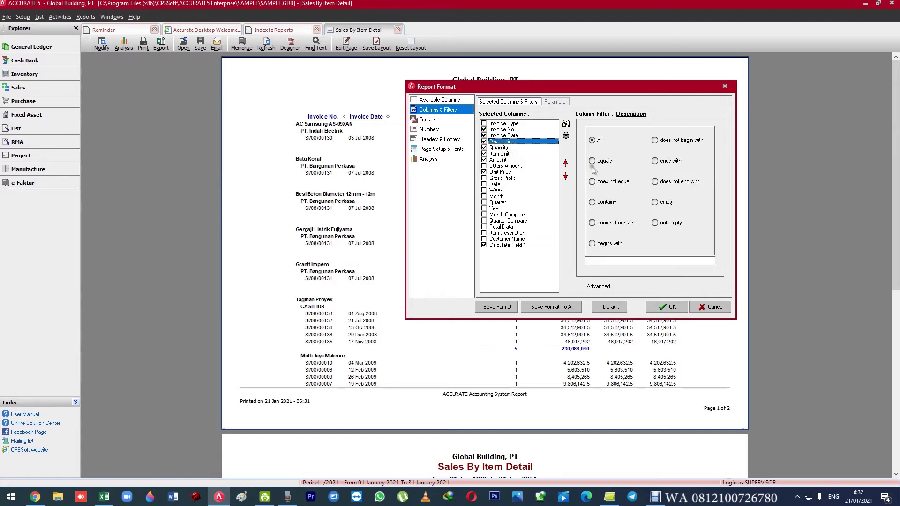
pyautogui.click(591, 202)
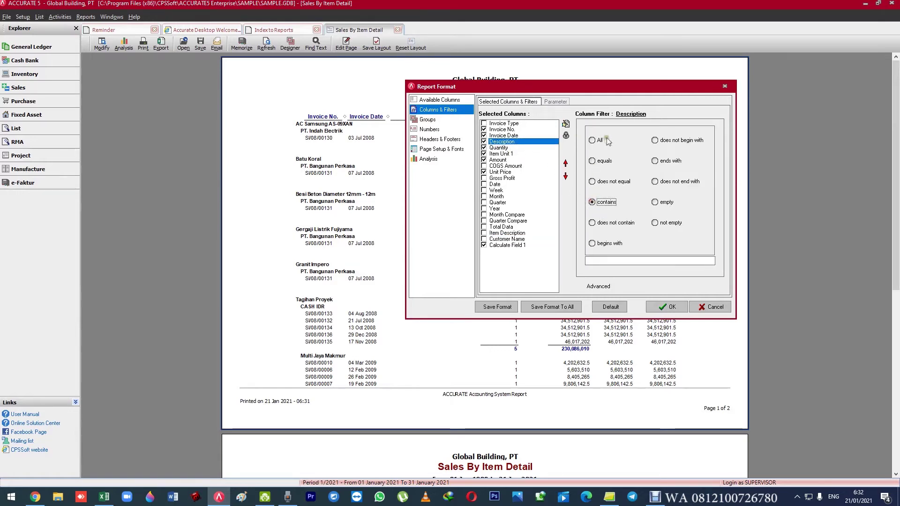
pyautogui.click(499, 148)
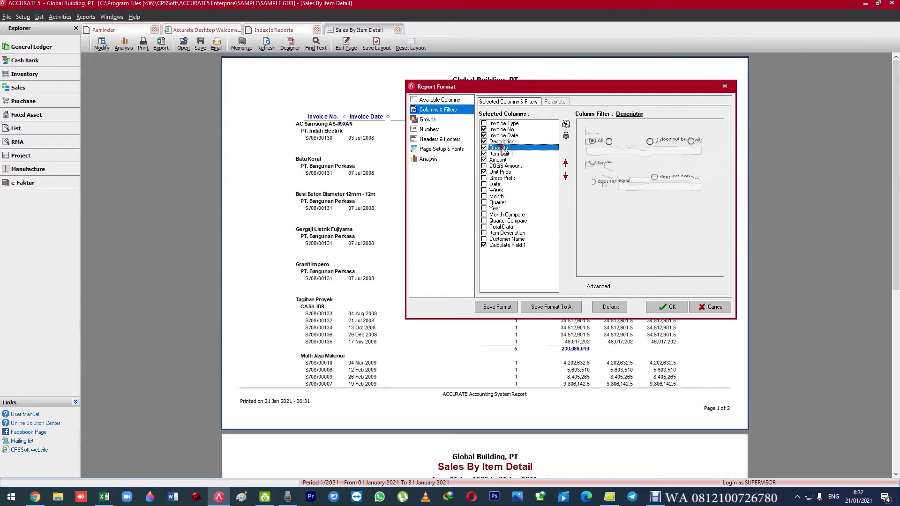
pyautogui.click(588, 142)
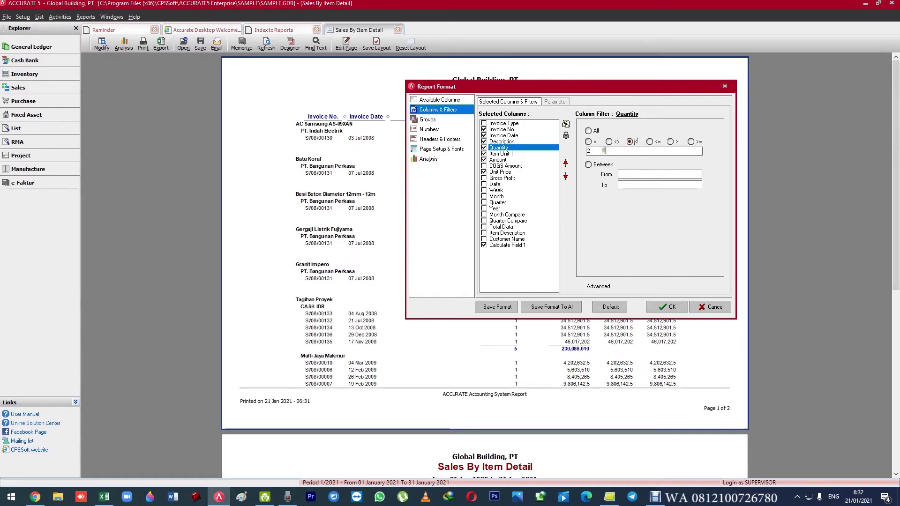
pyautogui.click(672, 143)
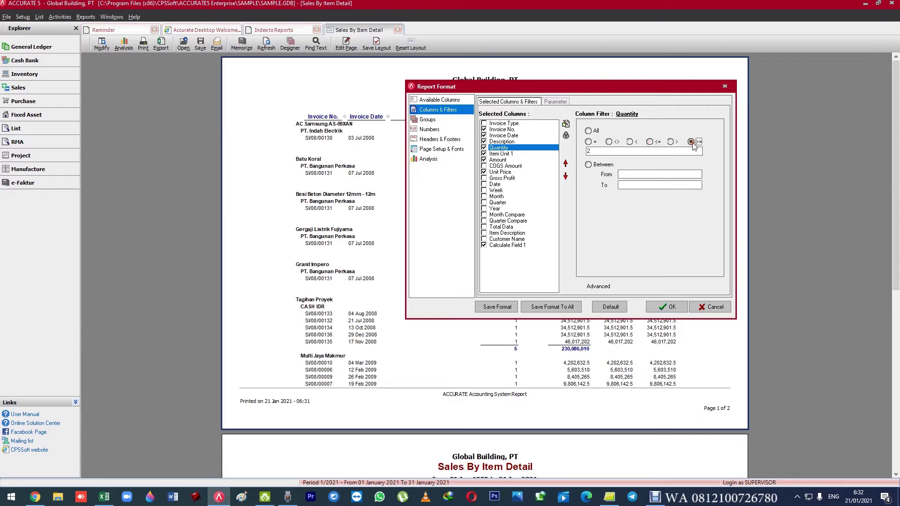
# Try the Between condition on the Quantity filter, and reset it to All, confirming the filter's deletion.
pyautogui.click(592, 164)
pyautogui.click(640, 174)
pyautogui.click(632, 185)
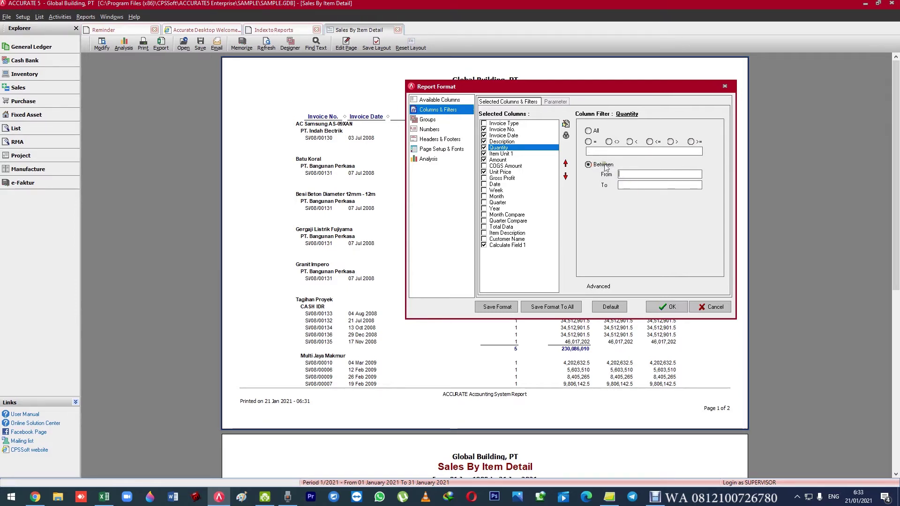
pyautogui.click(588, 131)
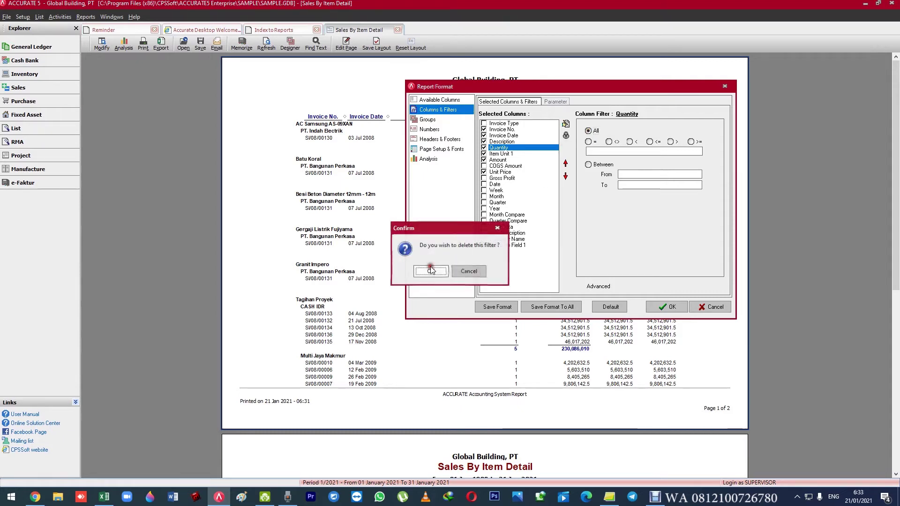
pyautogui.press('Return')
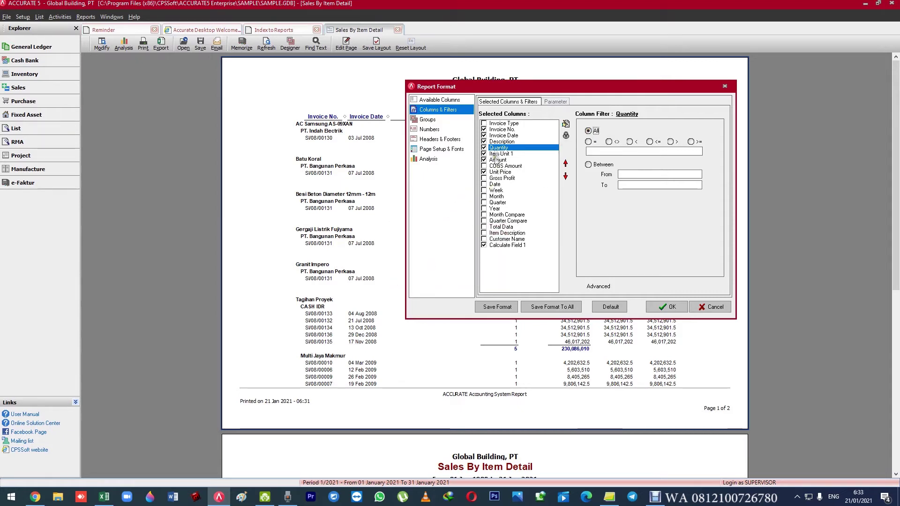
# Review the filter options of the remaining selected columns, from Invoice Date through Calculate Field 1.
pyautogui.click(501, 134)
pyautogui.click(499, 153)
pyautogui.click(497, 160)
pyautogui.moveTo(501, 165); pyautogui.dragTo(503, 220)
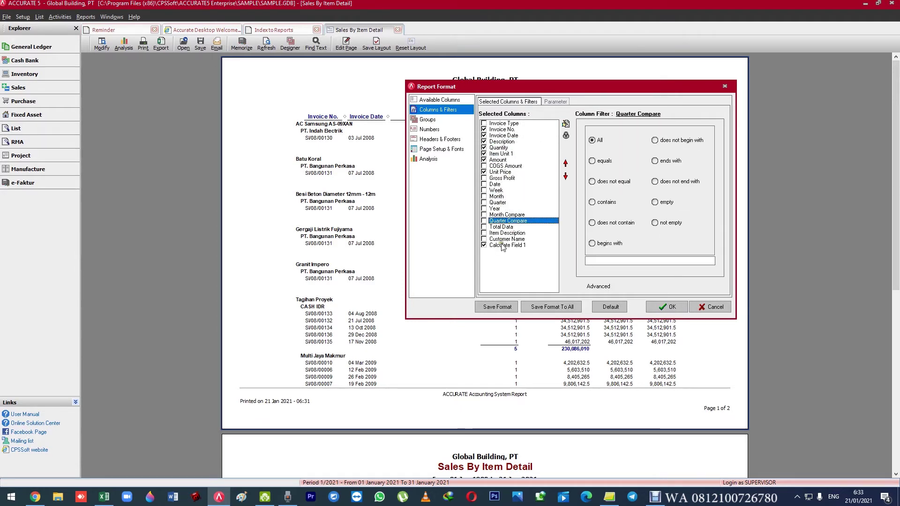
pyautogui.click(503, 245)
# Examine the available report columns in the Customer, Salesman and Invoice groups.
pyautogui.click(439, 99)
pyautogui.click(524, 211)
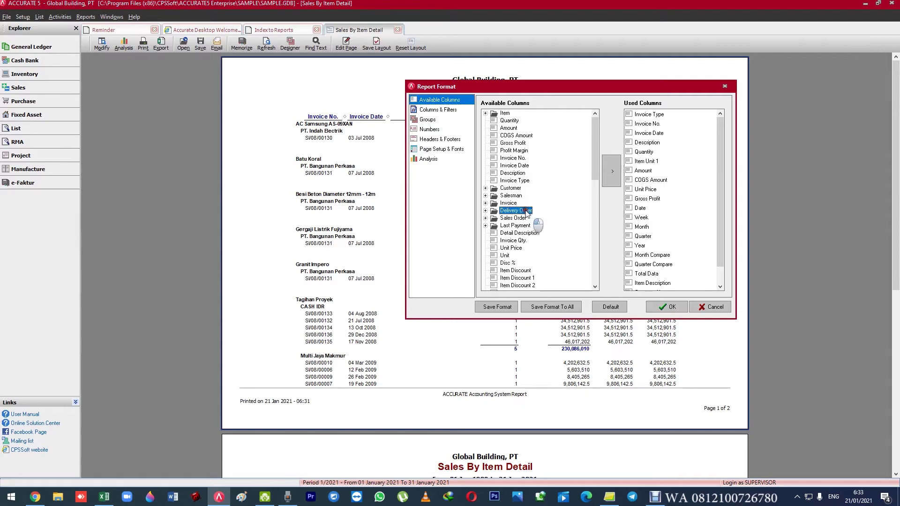
pyautogui.click(486, 188)
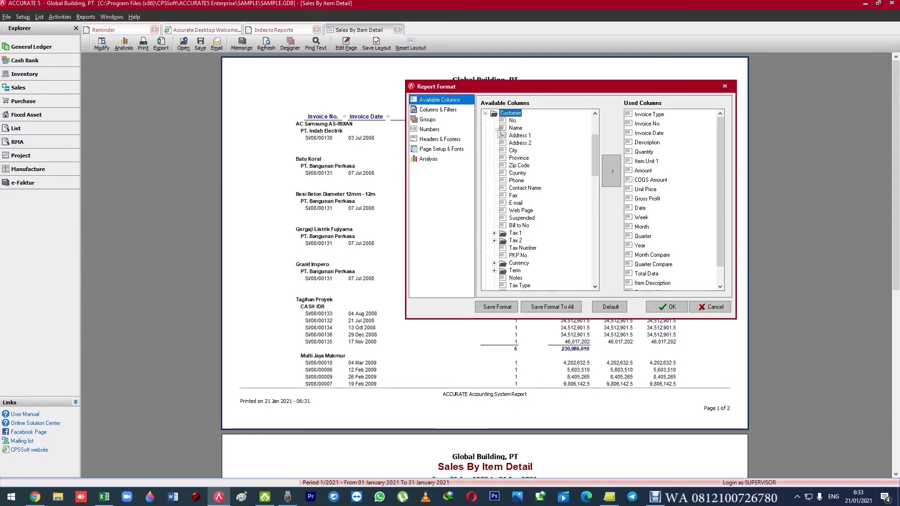
pyautogui.scroll(-6, 497, 196)
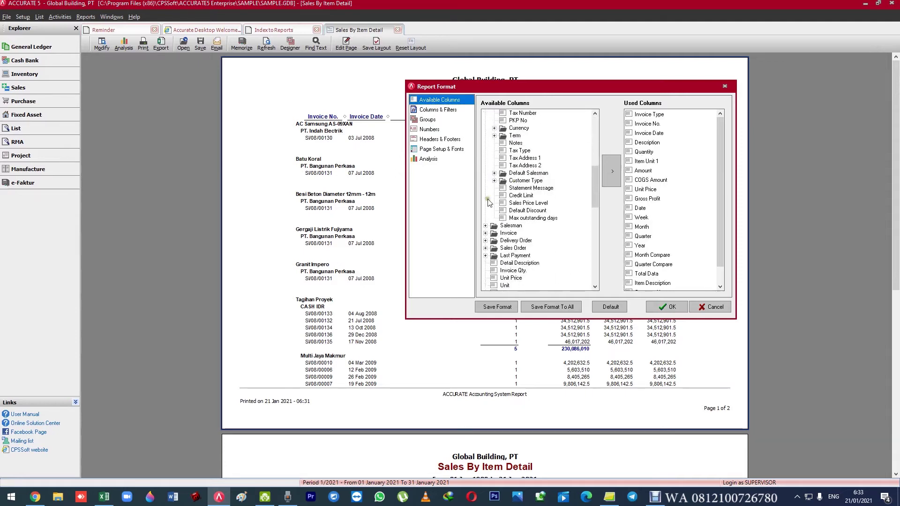
pyautogui.click(485, 226)
pyautogui.scroll(-2, 489, 173)
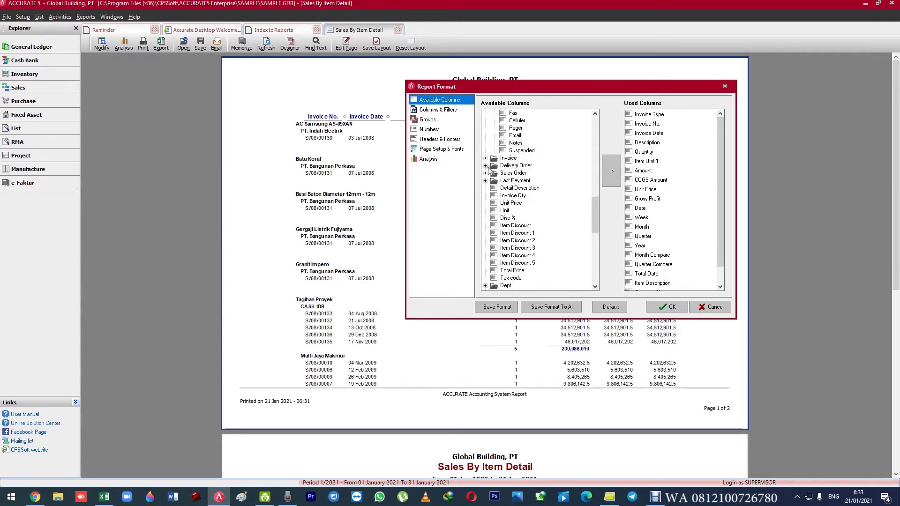
pyautogui.click(485, 159)
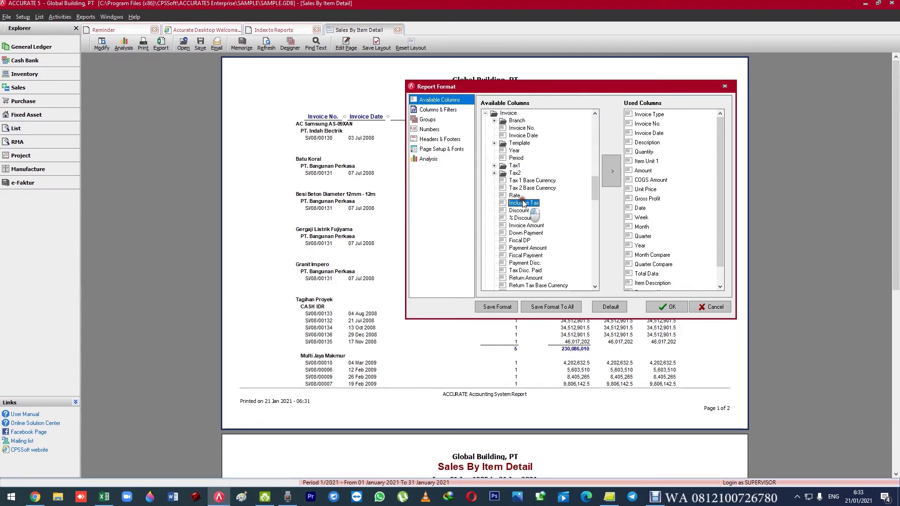
pyautogui.scroll(-6, 497, 188)
pyautogui.scroll(-8, 493, 189)
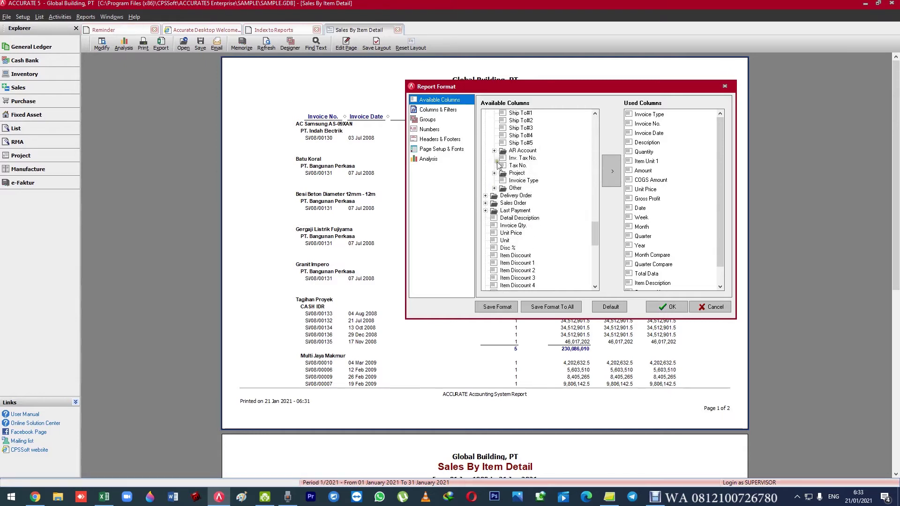
# Examine the available columns from Delivery Order through Warehouse, and close the report format without applying changes.
pyautogui.click(485, 196)
pyautogui.click(485, 195)
pyautogui.click(485, 165)
pyautogui.scroll(-5, 485, 162)
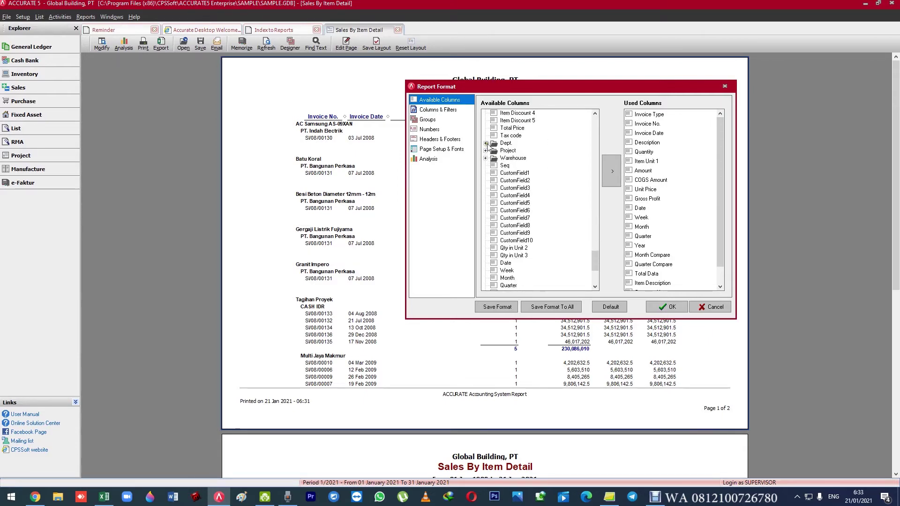
pyautogui.click(485, 144)
pyautogui.click(485, 166)
pyautogui.click(486, 202)
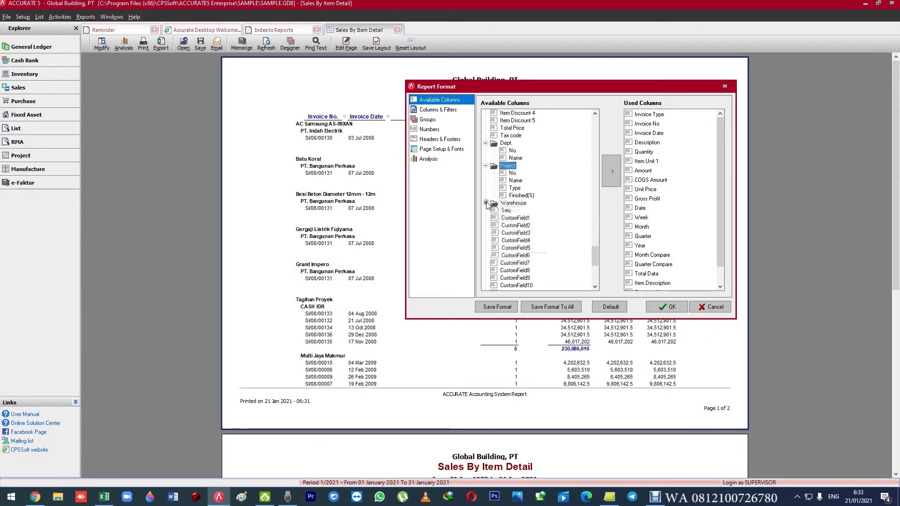
pyautogui.scroll(-6, 487, 206)
pyautogui.scroll(10, 487, 206)
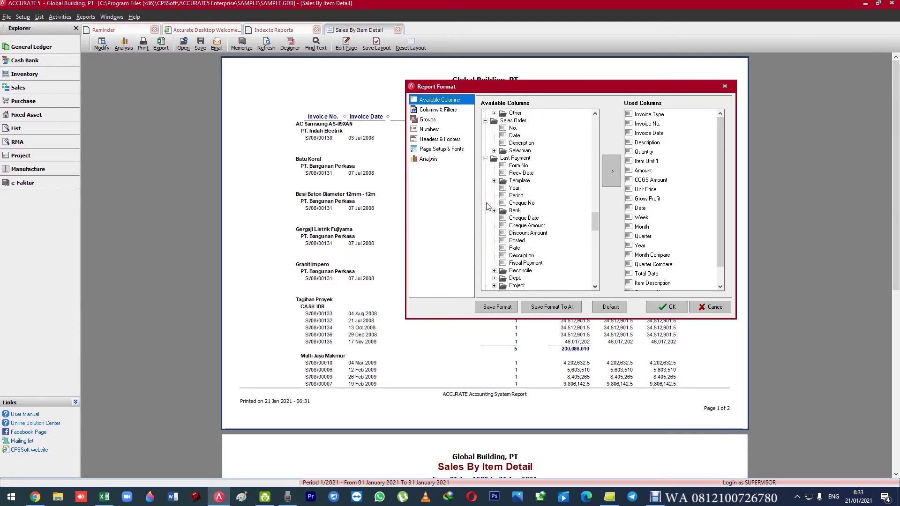
pyautogui.scroll(8, 487, 206)
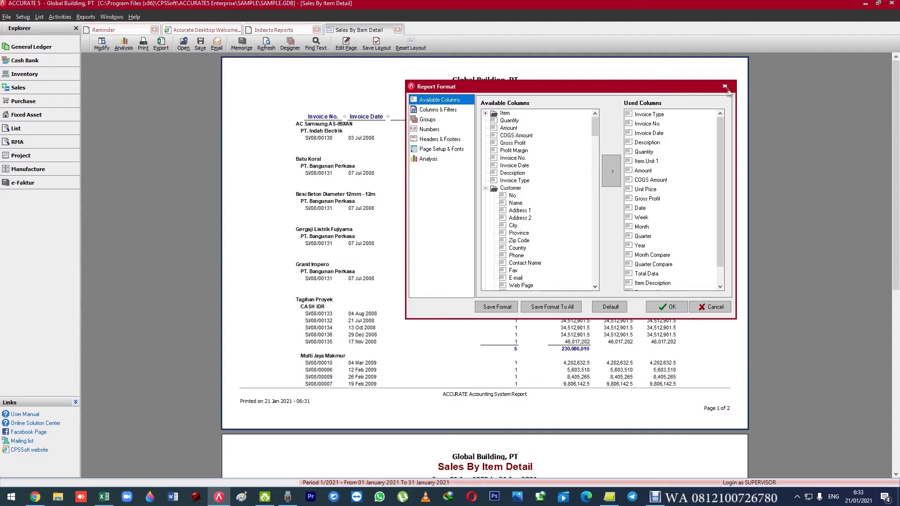
pyautogui.click(713, 305)
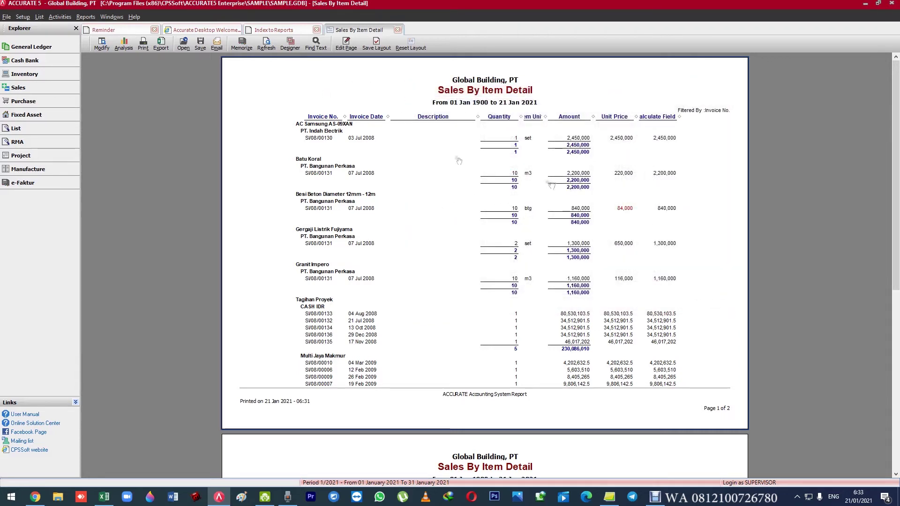
# Change the report title in the header settings to SALES followed by the person's name, and apply the format.
pyautogui.click(102, 45)
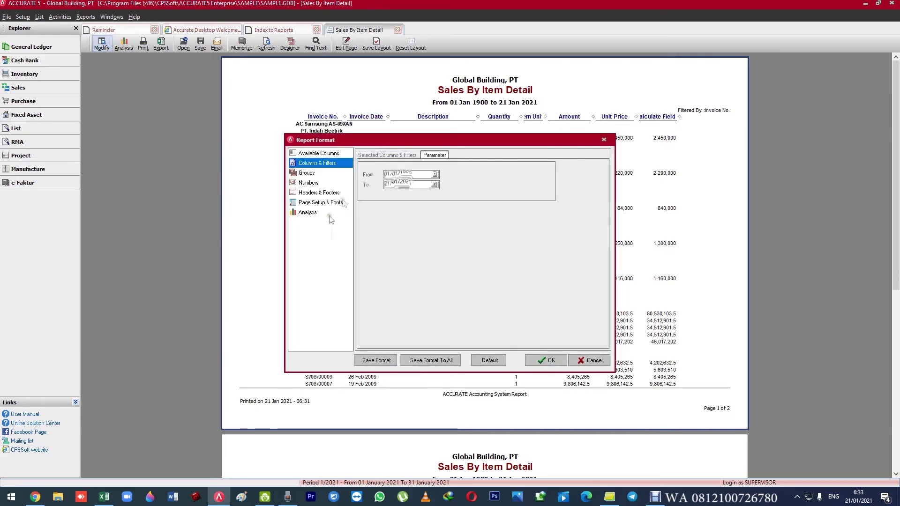
pyautogui.click(321, 193)
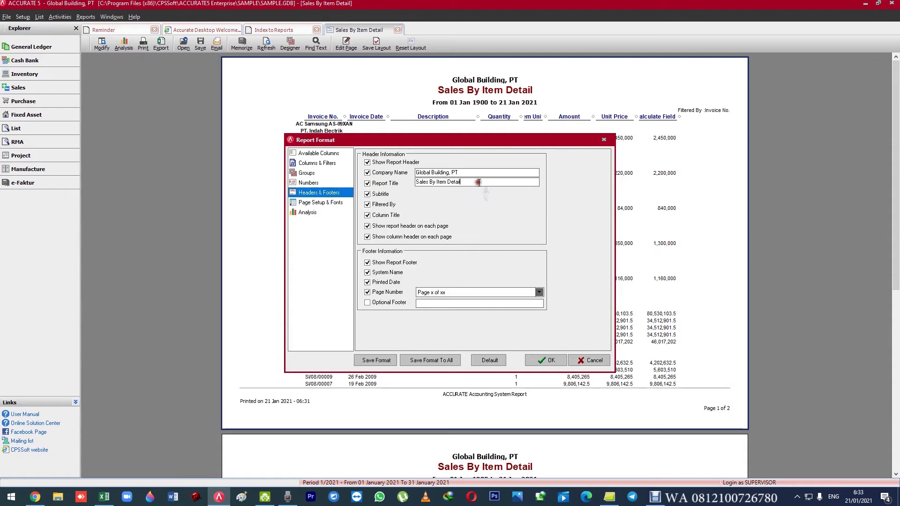
pyautogui.hotkey('ctrl', 'a')
pyautogui.write('SAL')
pyautogui.click(546, 360)
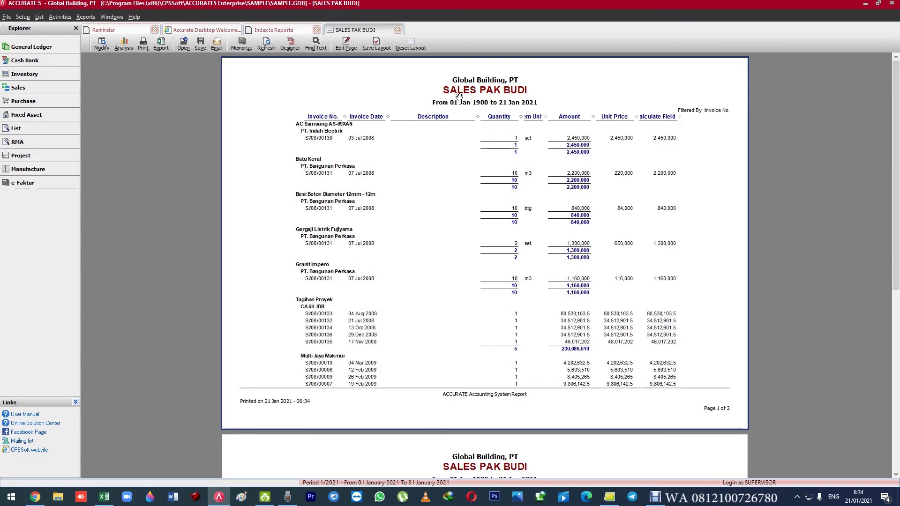
# Filter the report's Customer Name column to PT. Indah Electrik and apply the format.
pyautogui.click(100, 46)
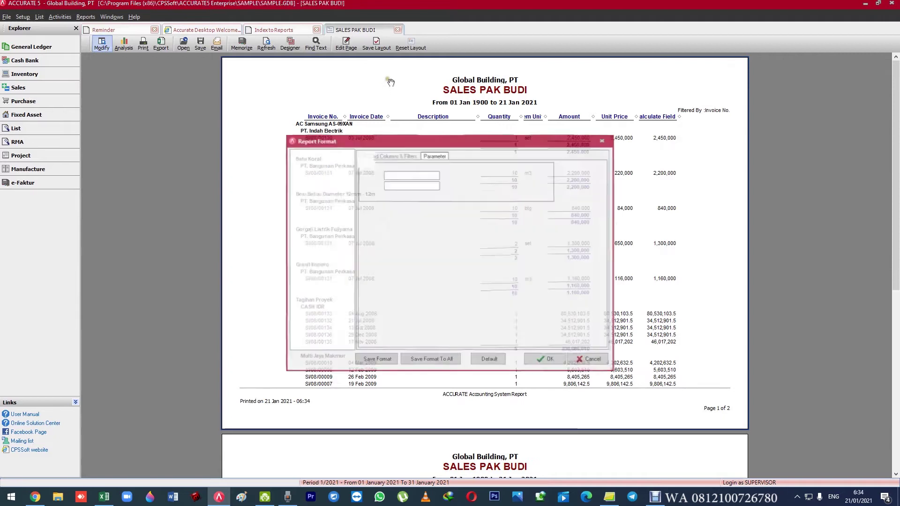
pyautogui.click(398, 156)
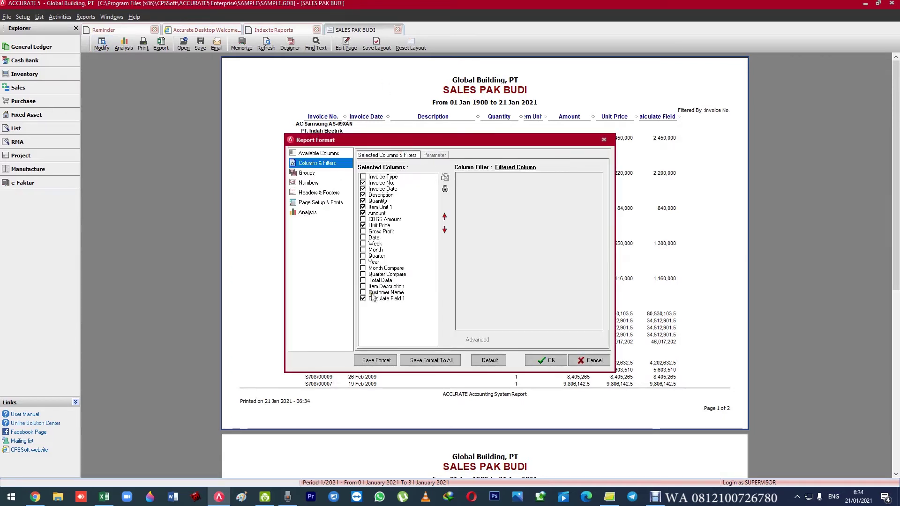
pyautogui.click(373, 293)
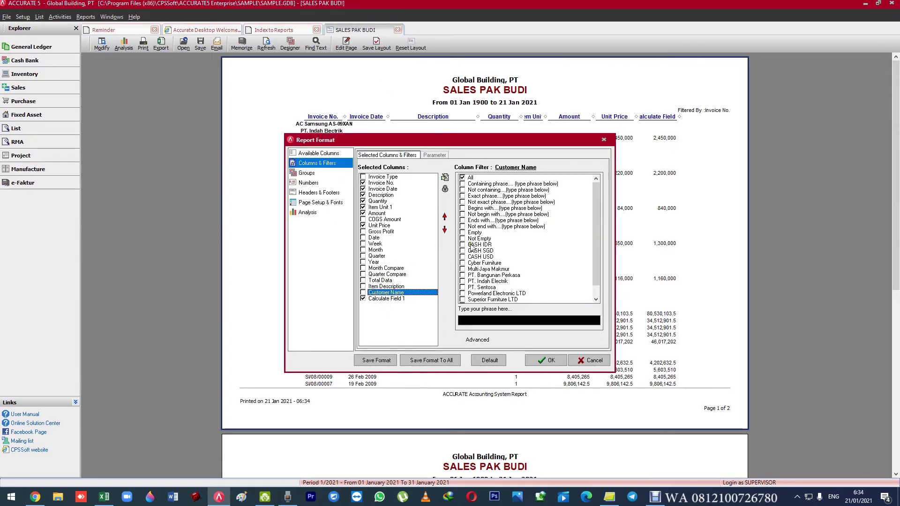
pyautogui.click(483, 288)
pyautogui.scroll(-2, 486, 257)
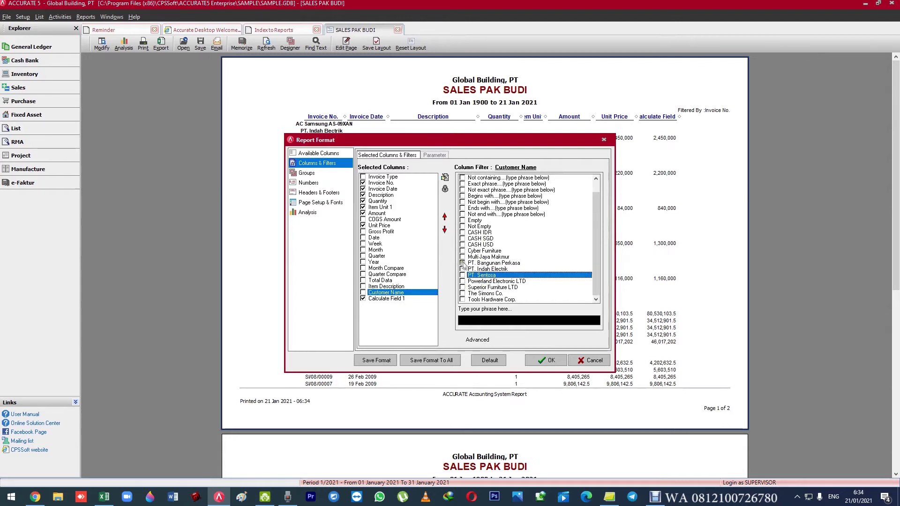
pyautogui.click(462, 274)
pyautogui.click(545, 360)
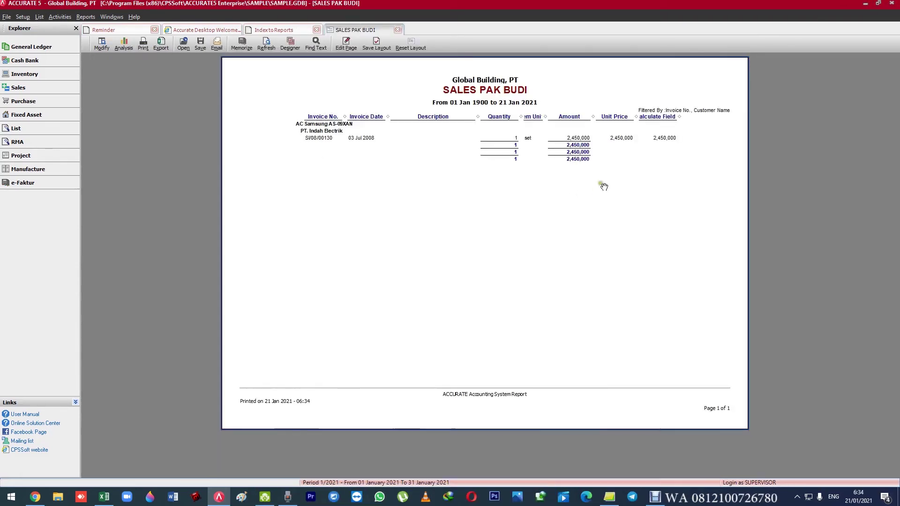
# Change the report title to SALES INDAH ELEKTRIK and apply the format.
pyautogui.click(102, 44)
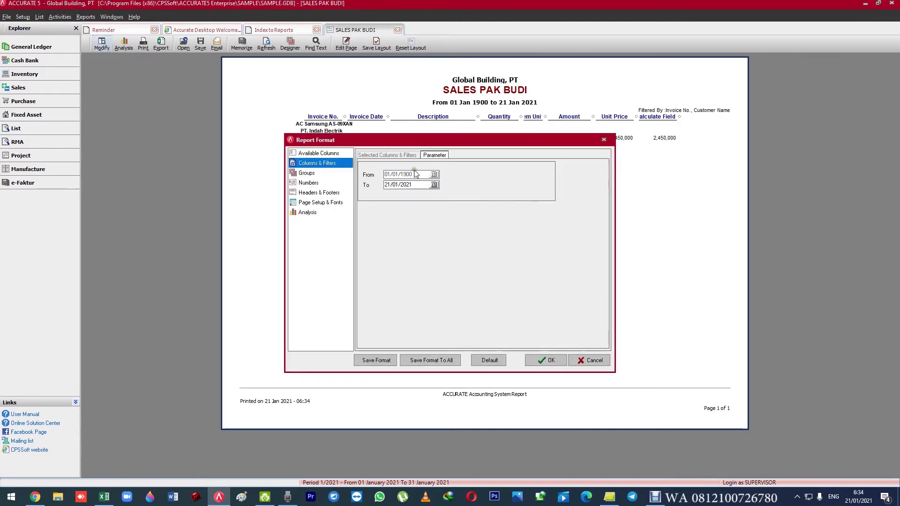
pyautogui.click(382, 157)
pyautogui.click(323, 192)
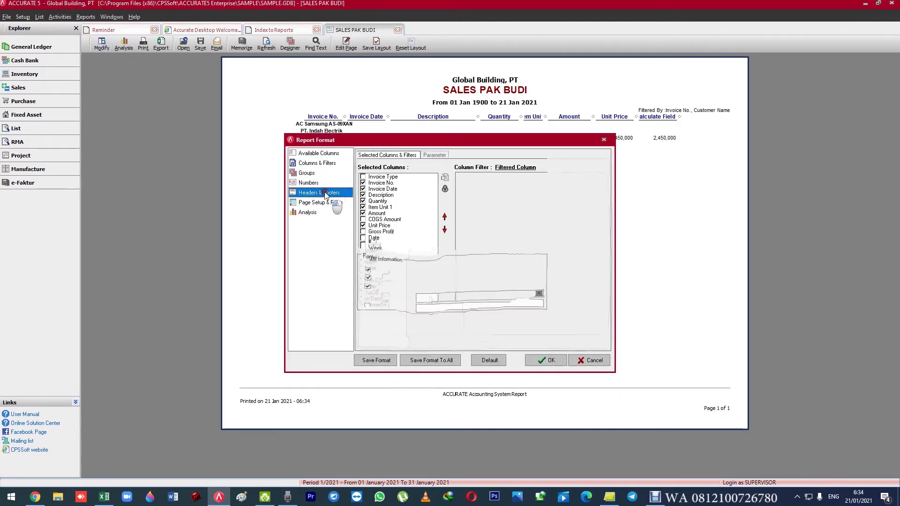
pyautogui.moveTo(434, 182); pyautogui.dragTo(497, 184)
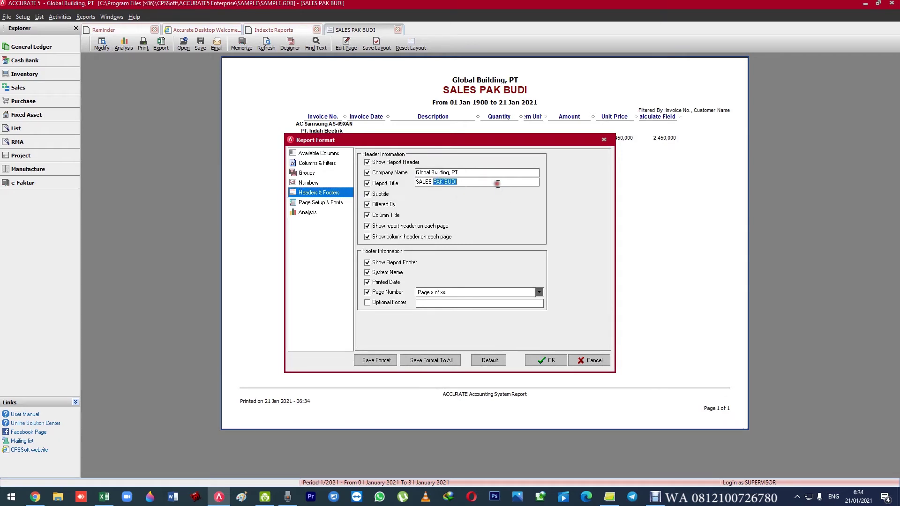
pyautogui.write('INDAH ELEKTRIK')
pyautogui.press('Return')
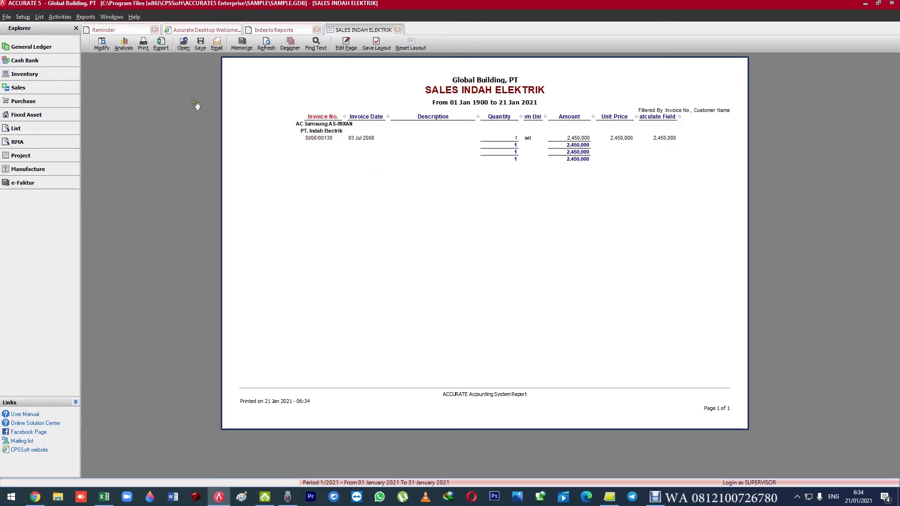
# Memorize the customized report under the name SALES INDAH ELEKTRIK and close the report.
pyautogui.click(237, 45)
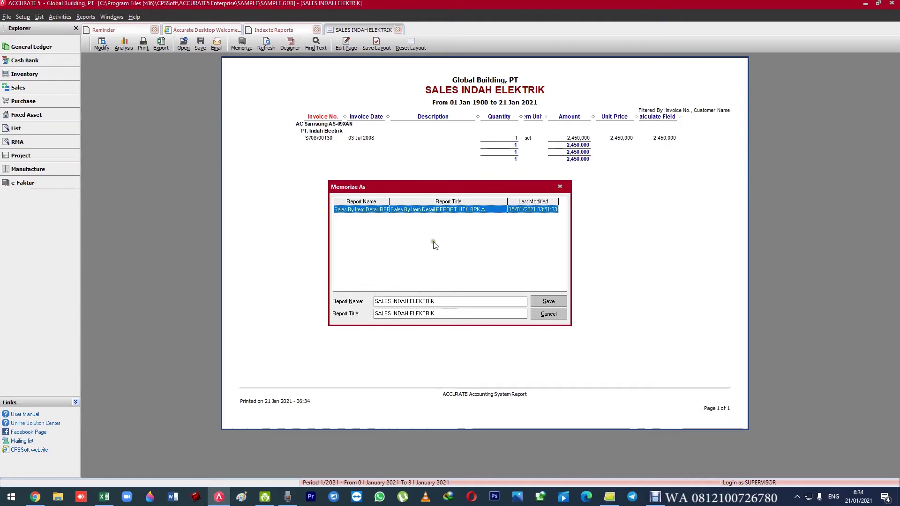
pyautogui.click(555, 302)
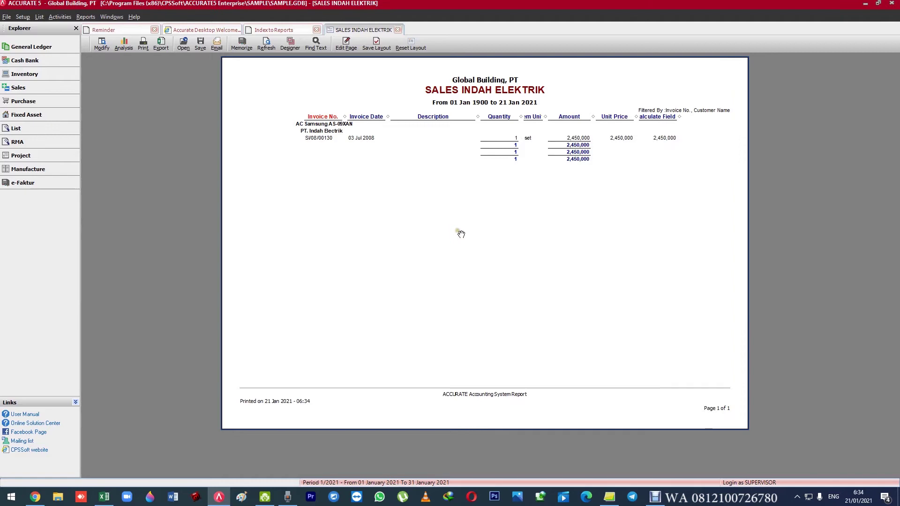
pyautogui.click(397, 29)
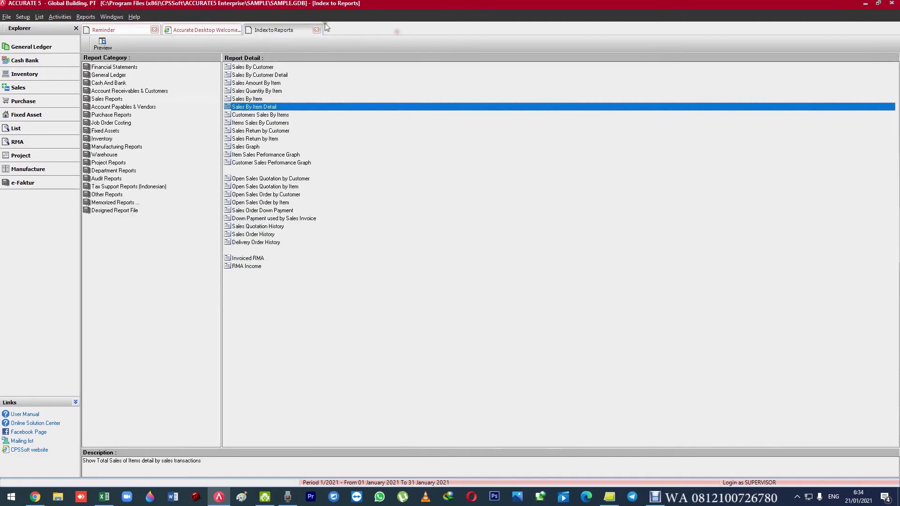
# Open the memorized report SALES INDAH ELEKTRIK from the memorized reports with its From date set to 01/01/1900.
pyautogui.click(316, 30)
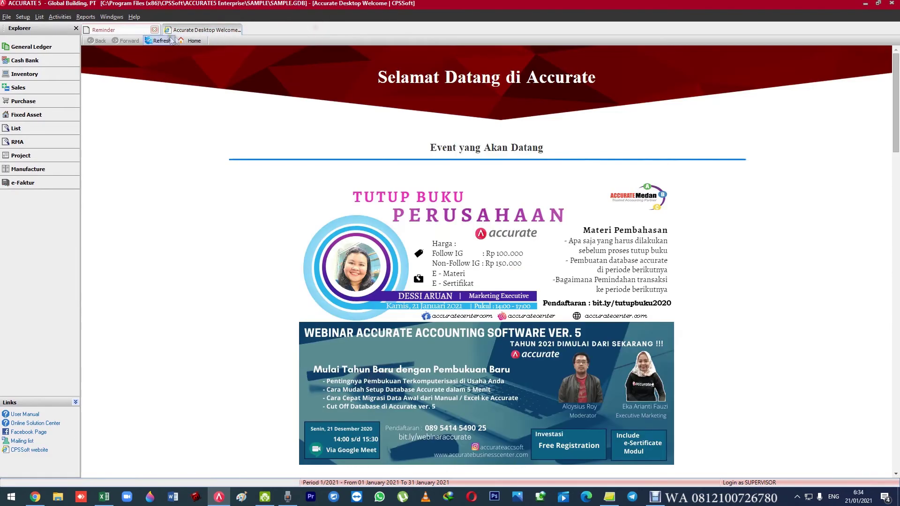
pyautogui.click(86, 17)
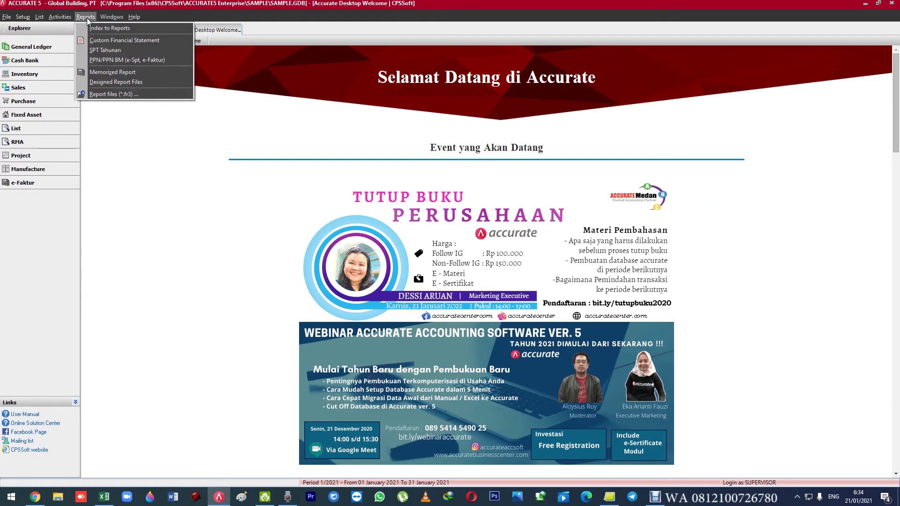
pyautogui.click(112, 72)
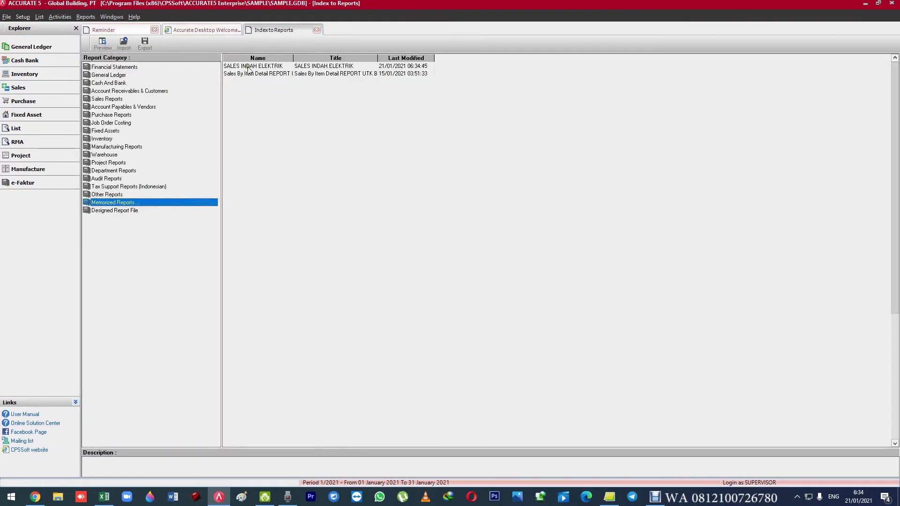
pyautogui.click(249, 66)
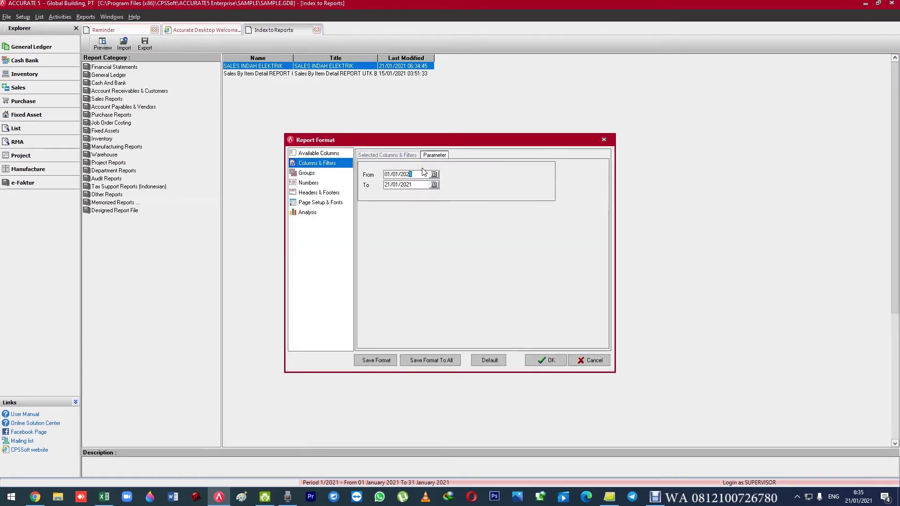
pyautogui.press('BackSpace')
pyautogui.write('0')
pyautogui.press('Return')
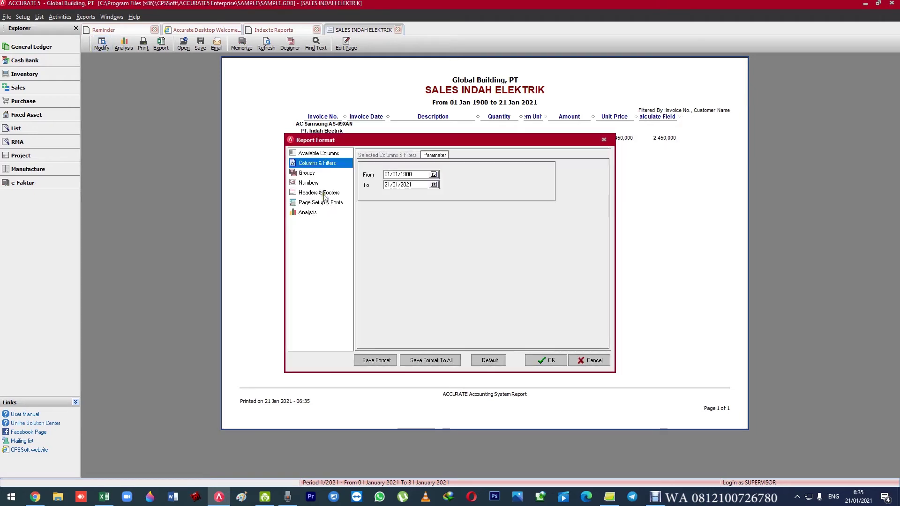
# Set the report body's font size to 9 in the page and font settings and apply the format.
pyautogui.click(324, 193)
pyautogui.moveTo(409, 143); pyautogui.dragTo(410, 152)
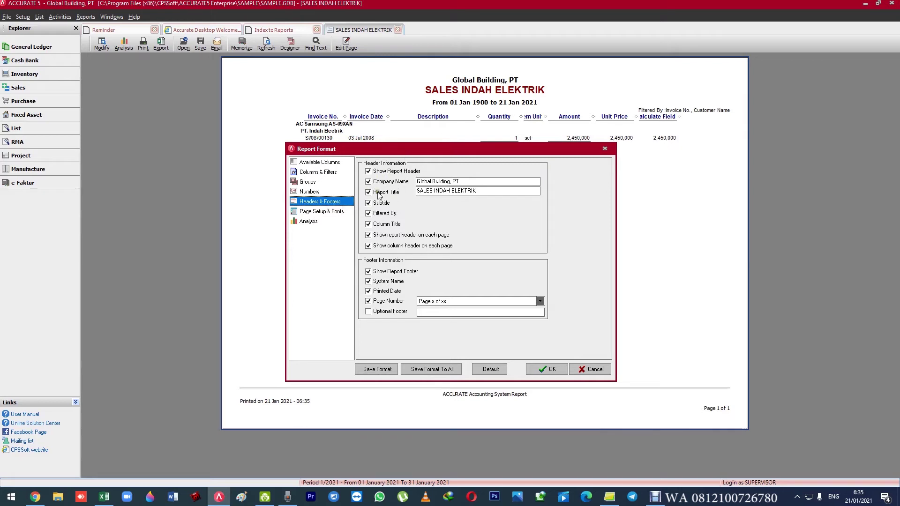
pyautogui.click(339, 211)
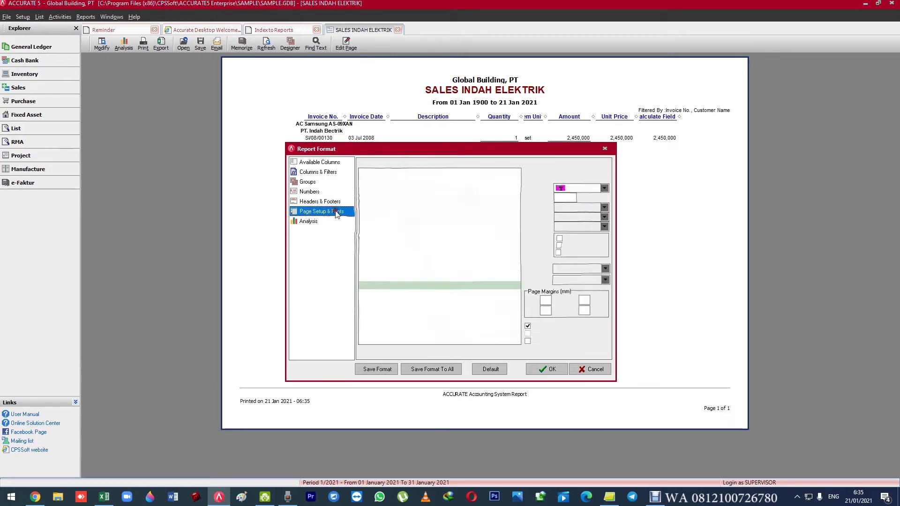
pyautogui.click(409, 254)
pyautogui.moveTo(363, 152); pyautogui.dragTo(321, 172)
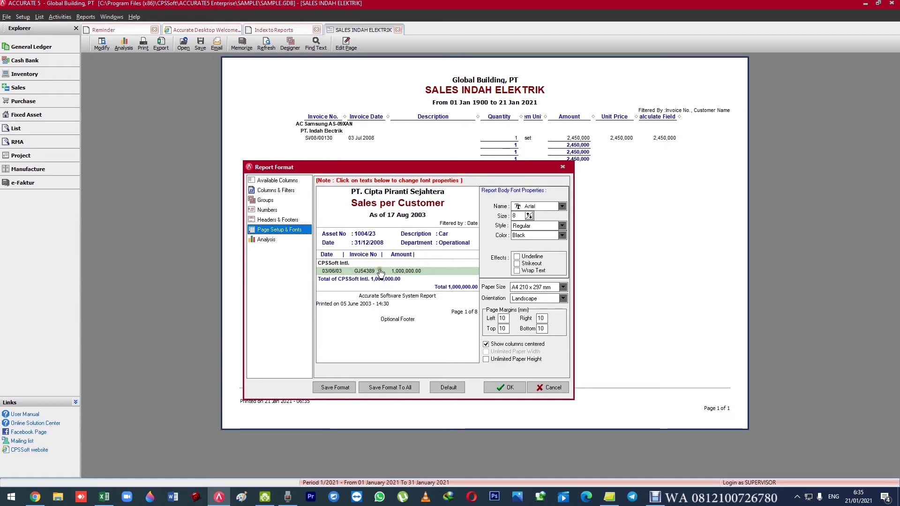
pyautogui.moveTo(361, 272); pyautogui.dragTo(560, 216)
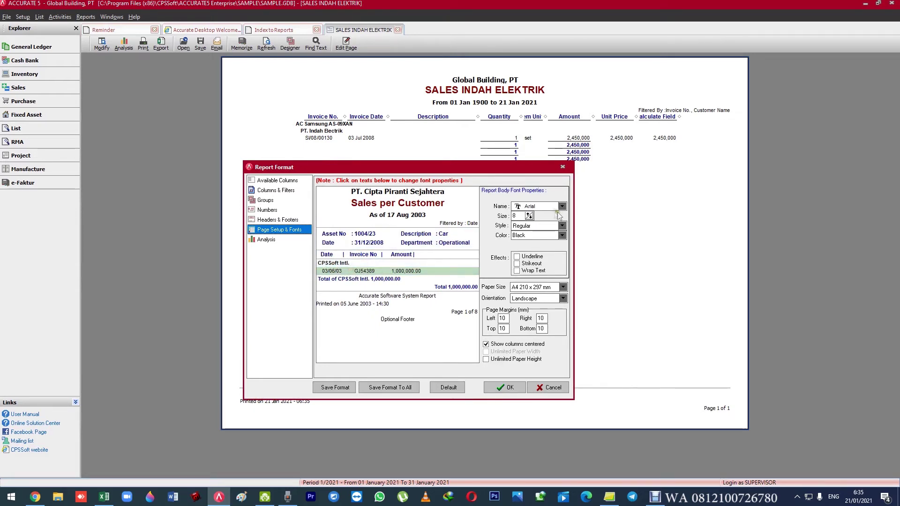
pyautogui.click(529, 214)
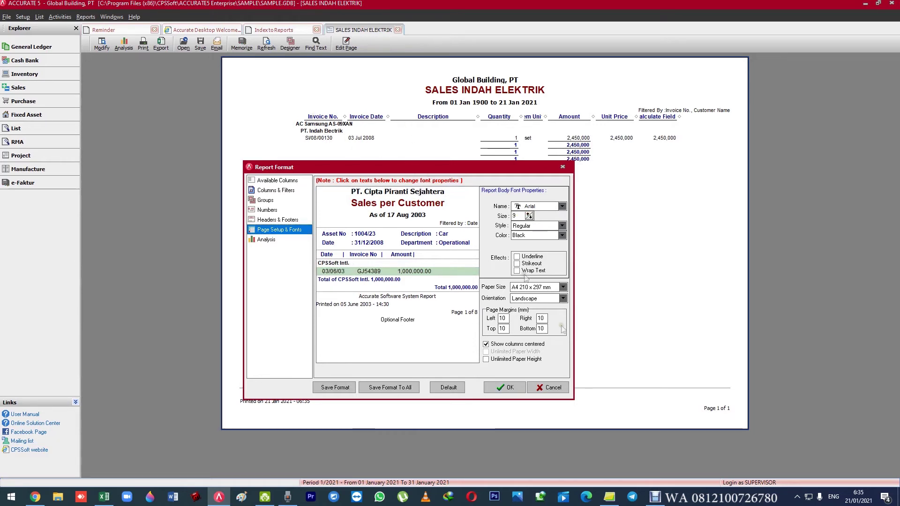
pyautogui.click(499, 387)
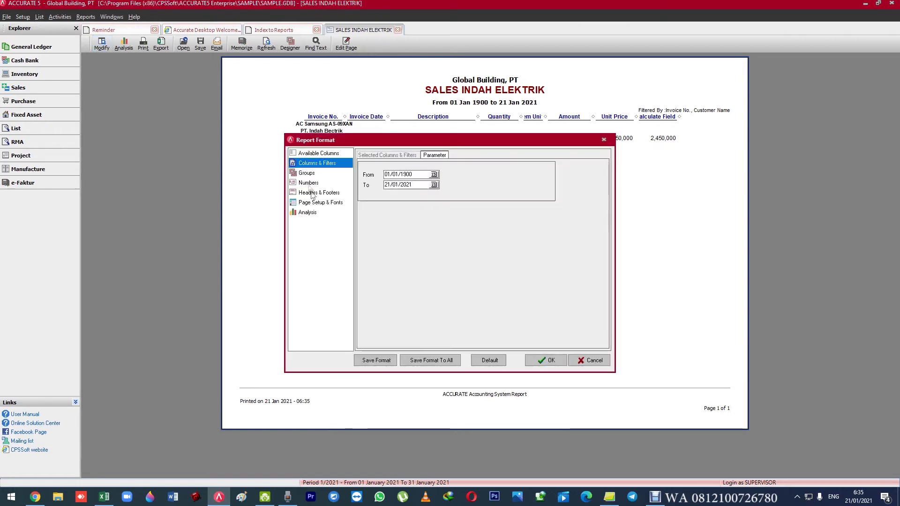
# Review the font properties of the report body, report title, company title, subtitle and block groups, plus the analysis settings.
pyautogui.click(316, 202)
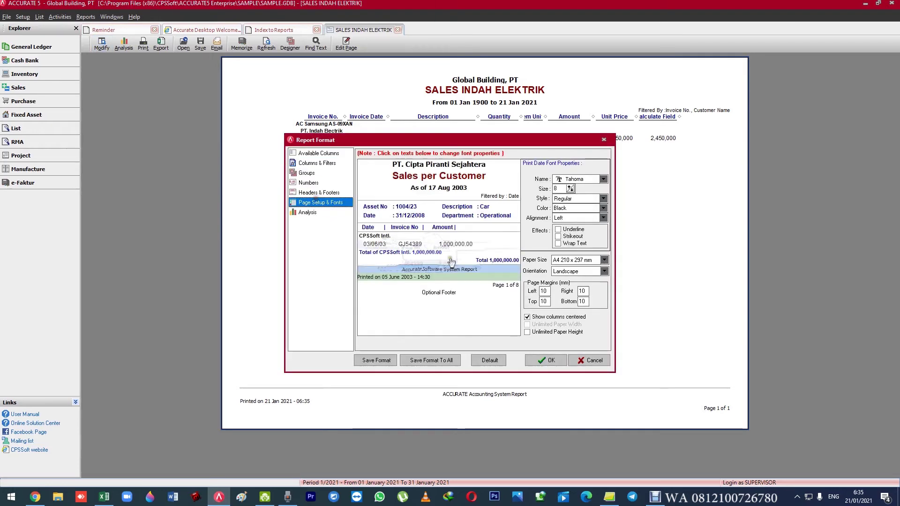
pyautogui.click(415, 244)
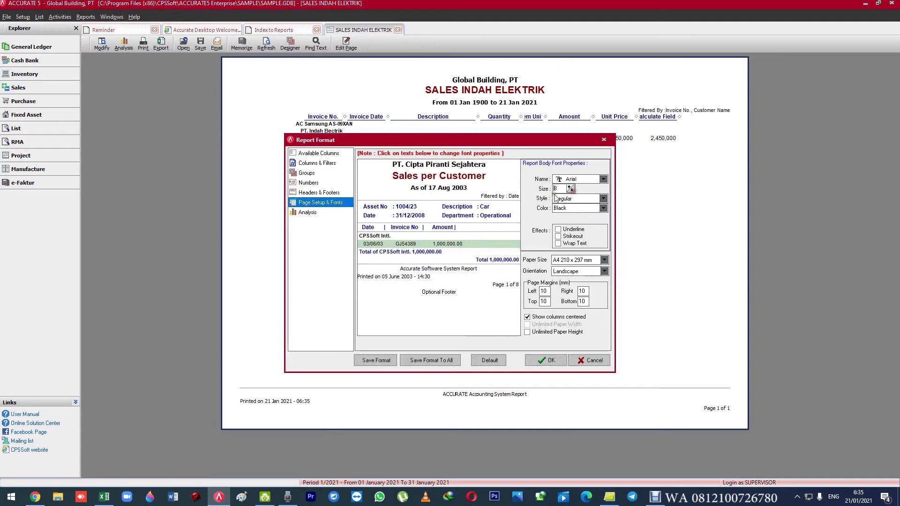
pyautogui.click(417, 176)
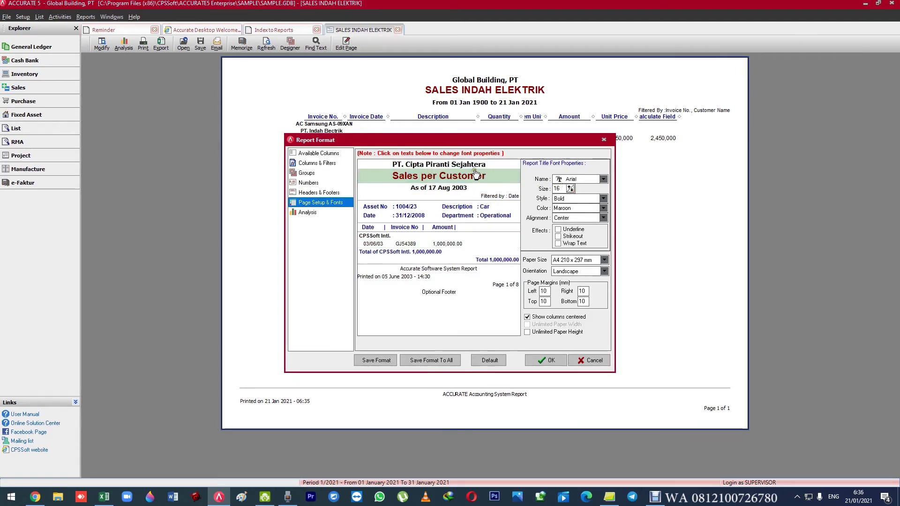
pyautogui.click(454, 165)
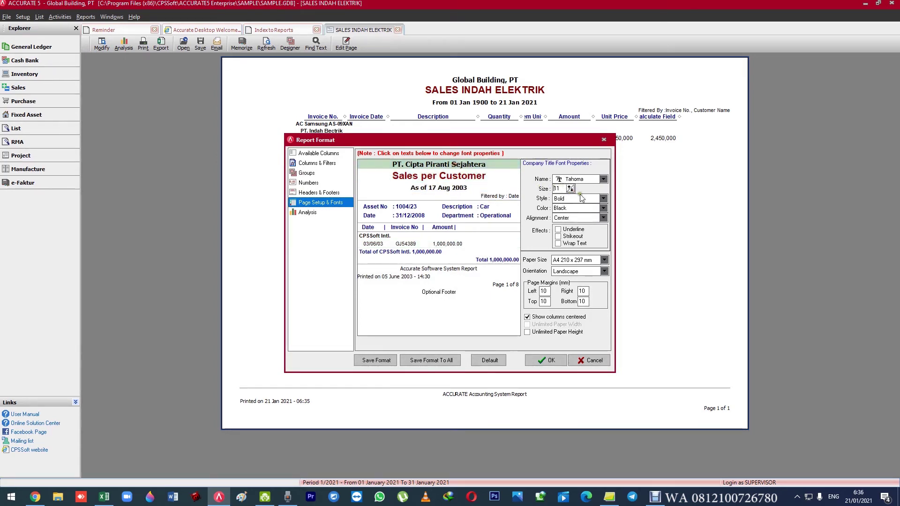
pyautogui.click(460, 188)
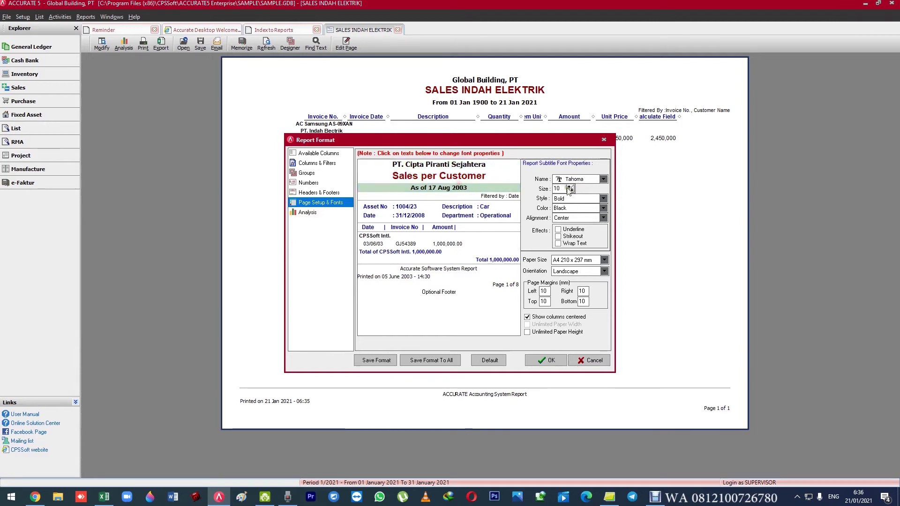
pyautogui.click(428, 219)
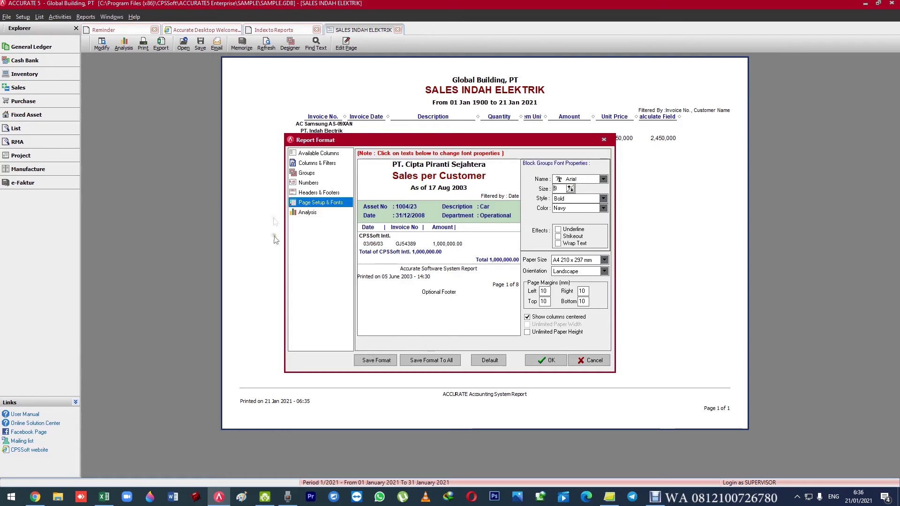
pyautogui.click(309, 213)
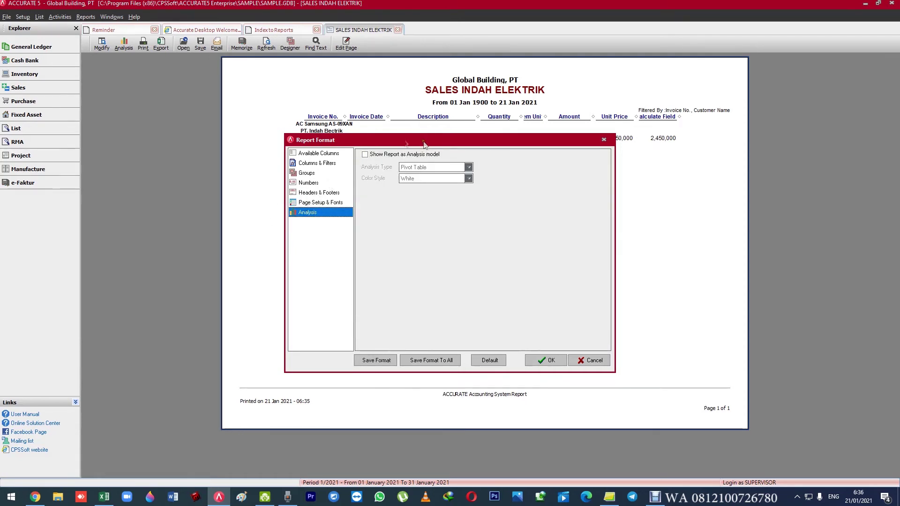
pyautogui.click(309, 202)
pyautogui.click(309, 192)
# Examine the report's number format settings for the thousand separator, decimal separator and negative numbers.
pyautogui.click(308, 183)
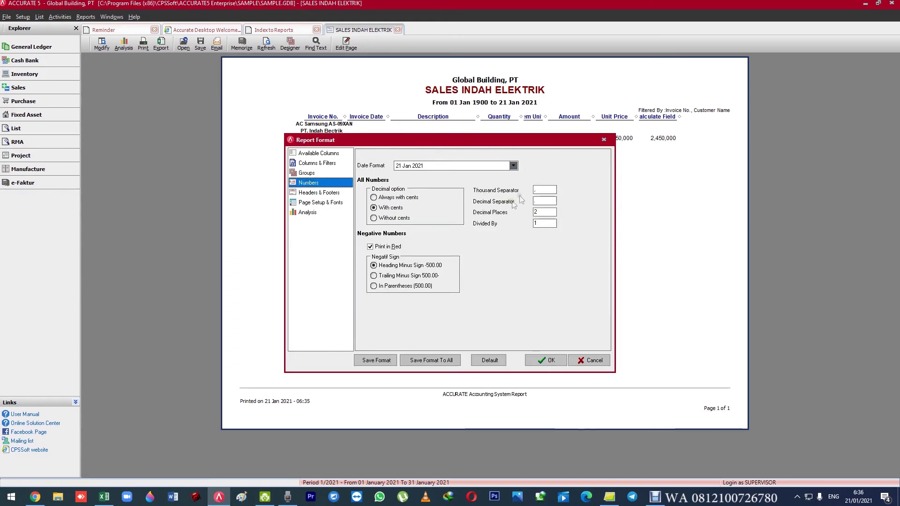
pyautogui.doubleClick(544, 191)
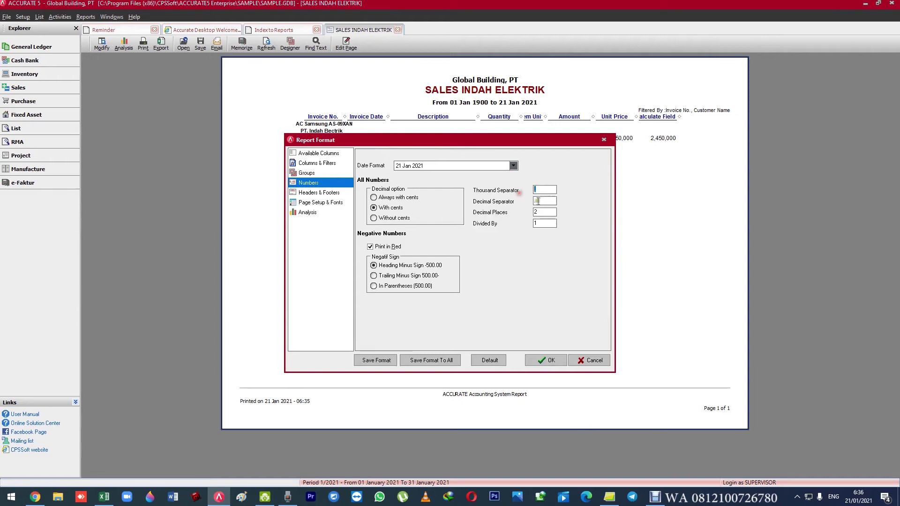
pyautogui.doubleClick(545, 202)
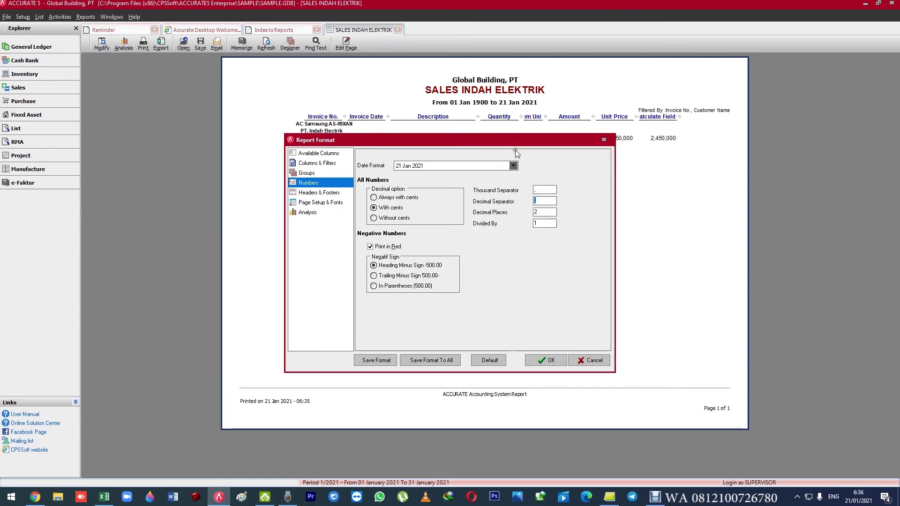
pyautogui.moveTo(515, 140); pyautogui.dragTo(485, 179)
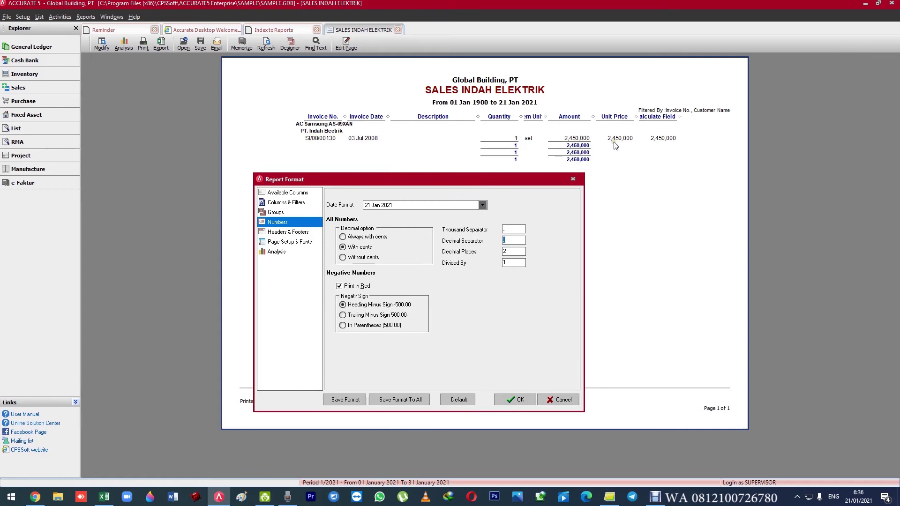
pyautogui.doubleClick(517, 230)
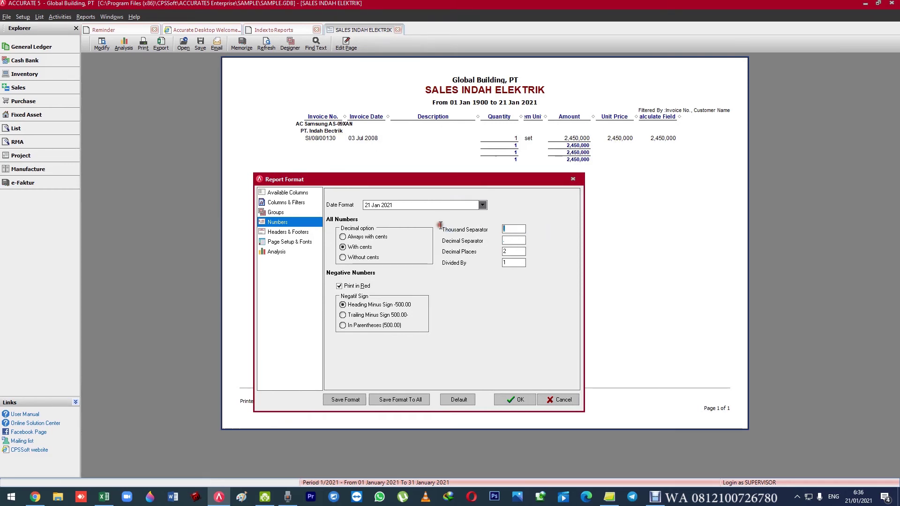
pyautogui.moveTo(458, 181); pyautogui.dragTo(454, 136)
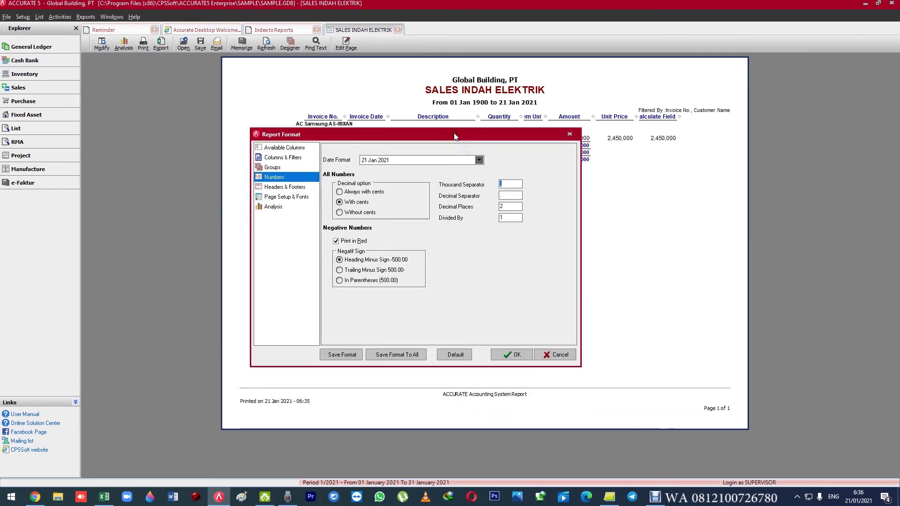
pyautogui.click(336, 242)
pyautogui.moveTo(523, 134); pyautogui.dragTo(534, 152)
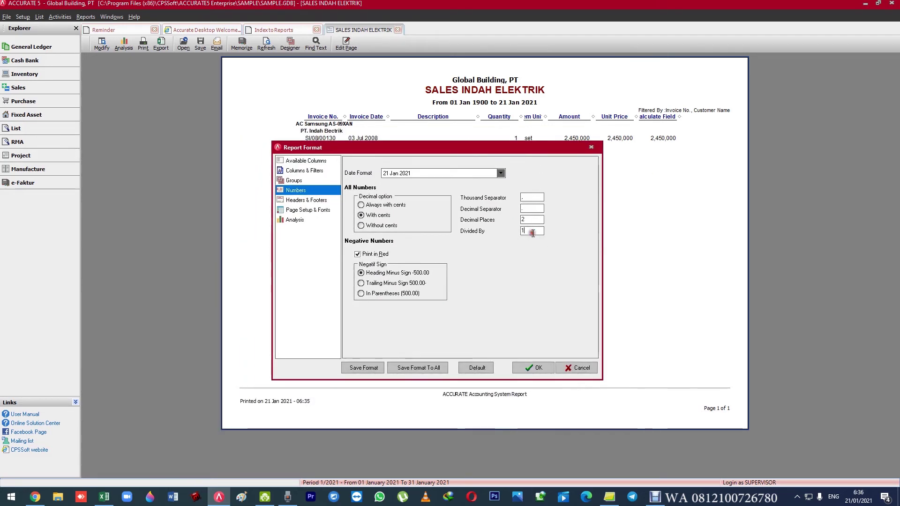
# Set the report's numbers to be divided by 1000 and apply the format.
pyautogui.moveTo(527, 150); pyautogui.dragTo(518, 187)
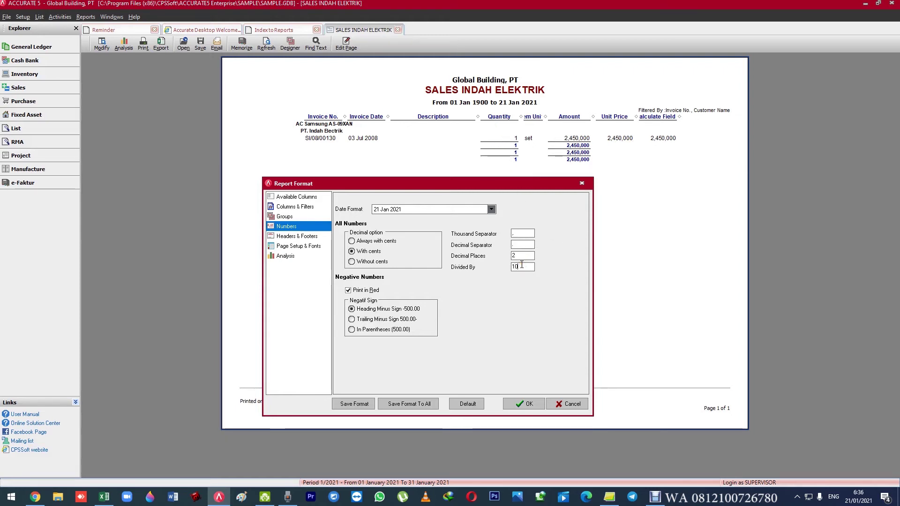
pyautogui.moveTo(486, 188); pyautogui.dragTo(453, 184)
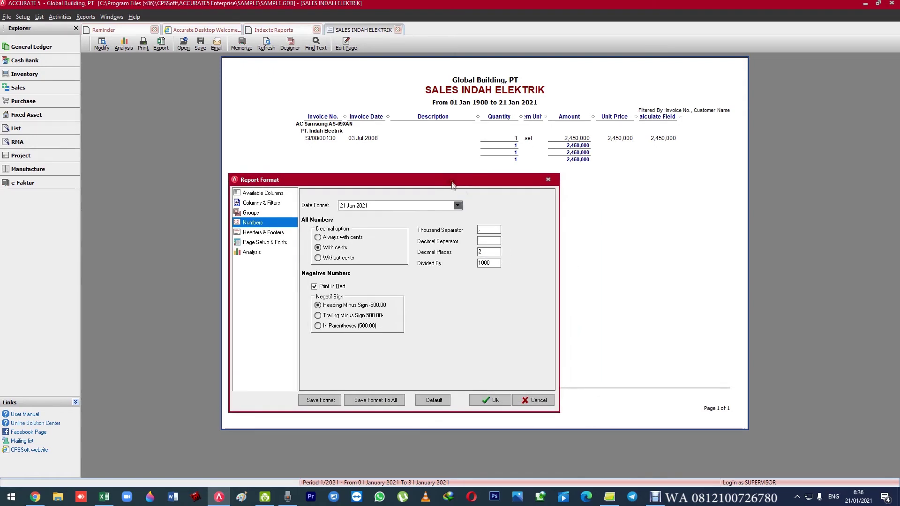
pyautogui.click(489, 399)
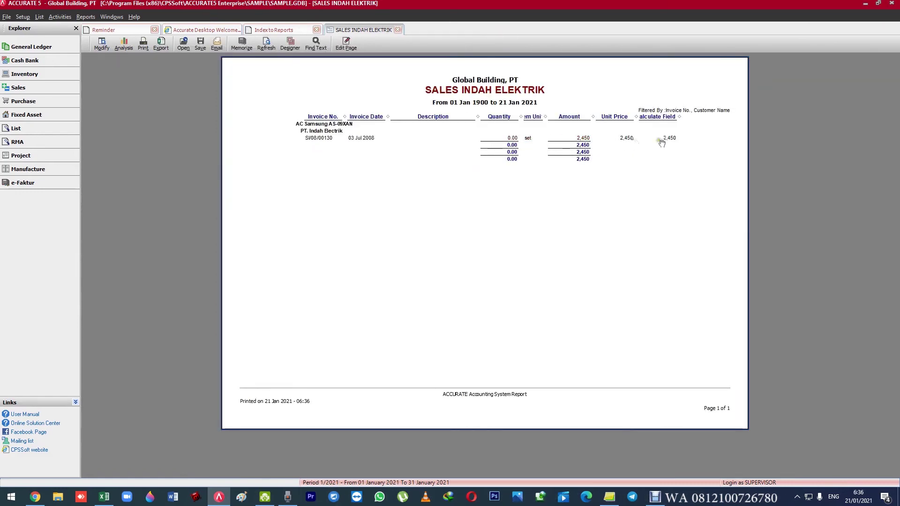
# Restore the report's number divisor to 1 and apply the format.
pyautogui.click(99, 45)
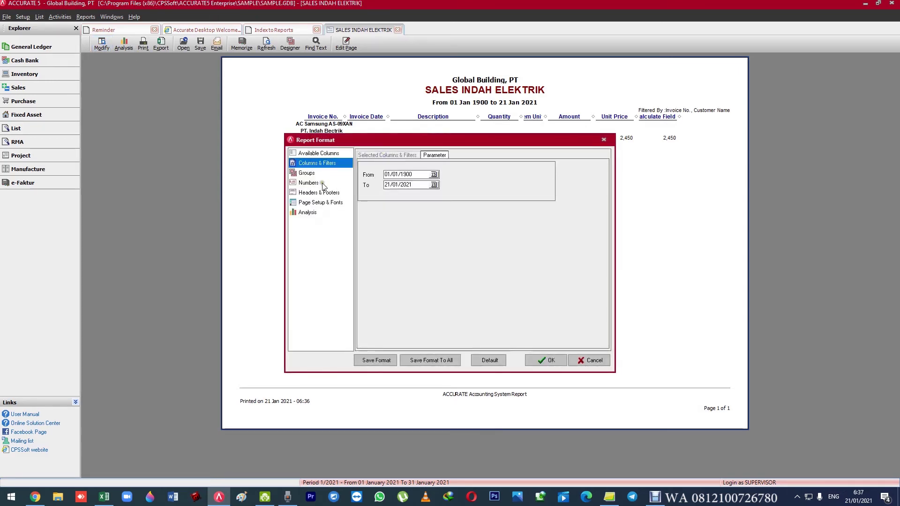
pyautogui.click(322, 183)
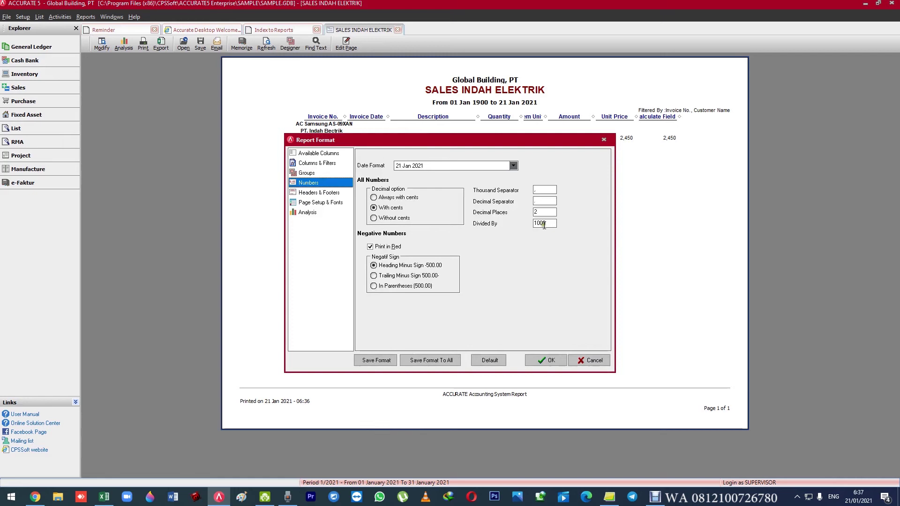
pyautogui.moveTo(537, 223); pyautogui.dragTo(565, 223)
pyautogui.press('BackSpace')
pyautogui.click(551, 360)
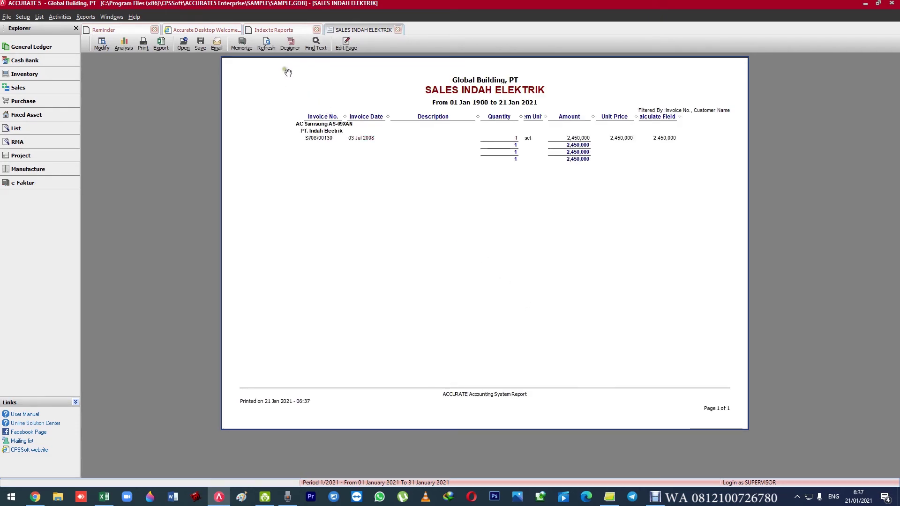
# Refresh the SALES INDAH ELEKTRIK report and close it.
pyautogui.click(266, 42)
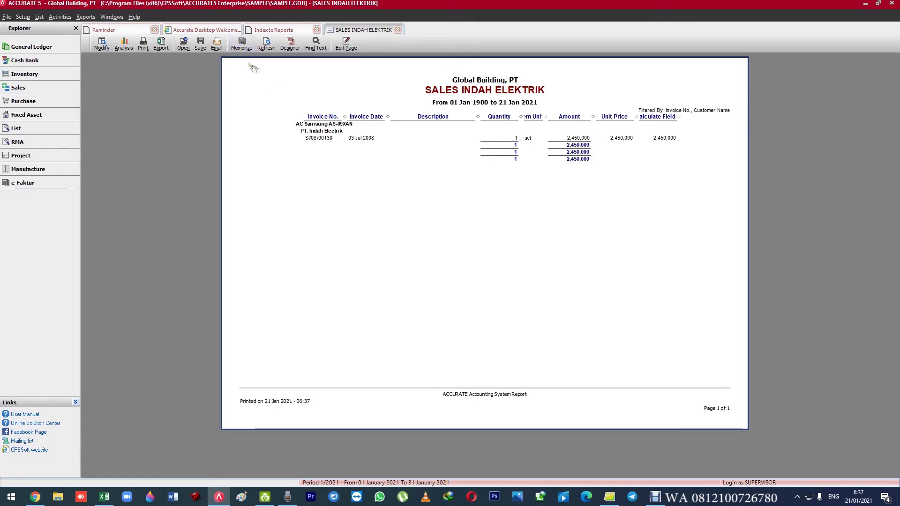
pyautogui.click(137, 49)
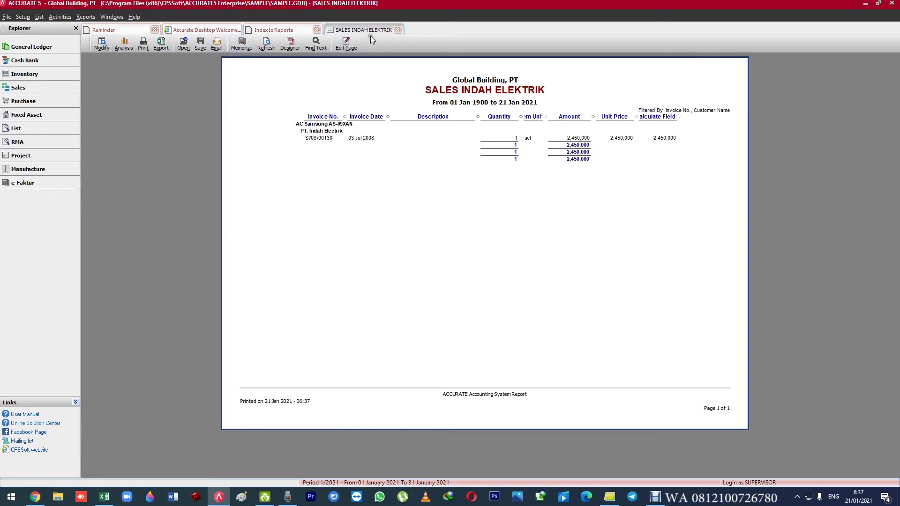
pyautogui.click(398, 29)
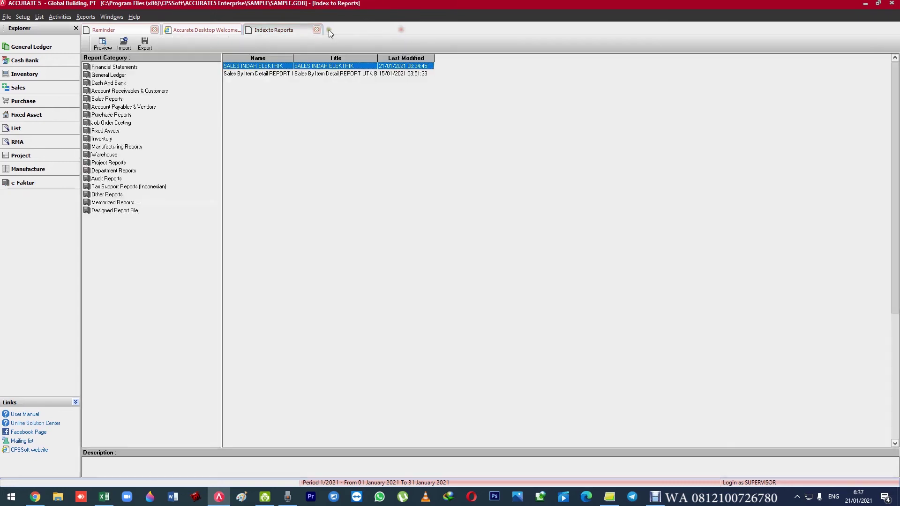
# Delete the memorized report SALES INDAH ELEKTRIK.
pyautogui.rightClick(245, 70)
pyautogui.click(262, 74)
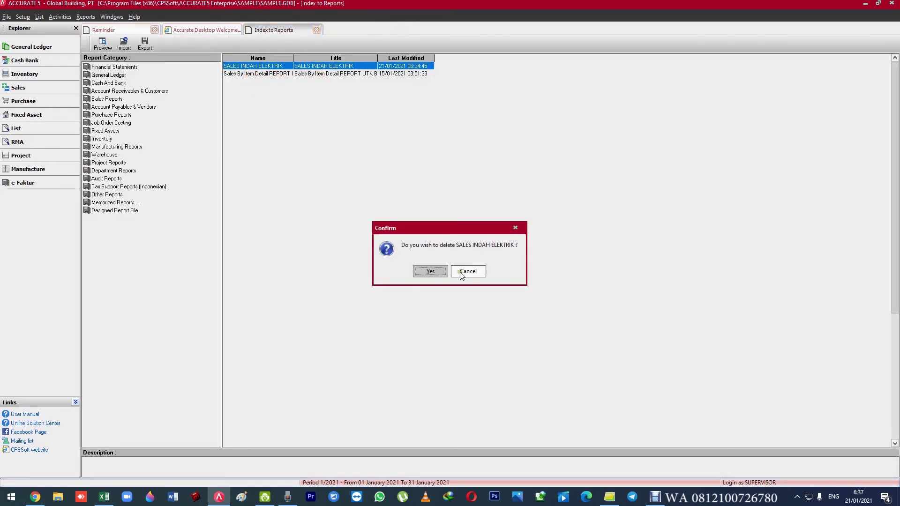
pyautogui.press('Return')
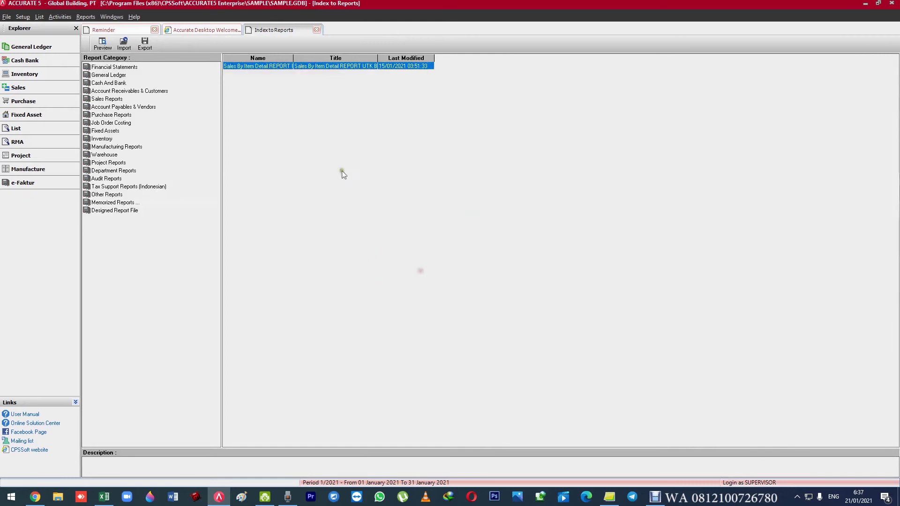
# Browse the Sales, Purchase and Warehouse report lists, reading the descriptions of the individual purchase reports.
pyautogui.click(85, 17)
pyautogui.click(299, 217)
pyautogui.click(108, 99)
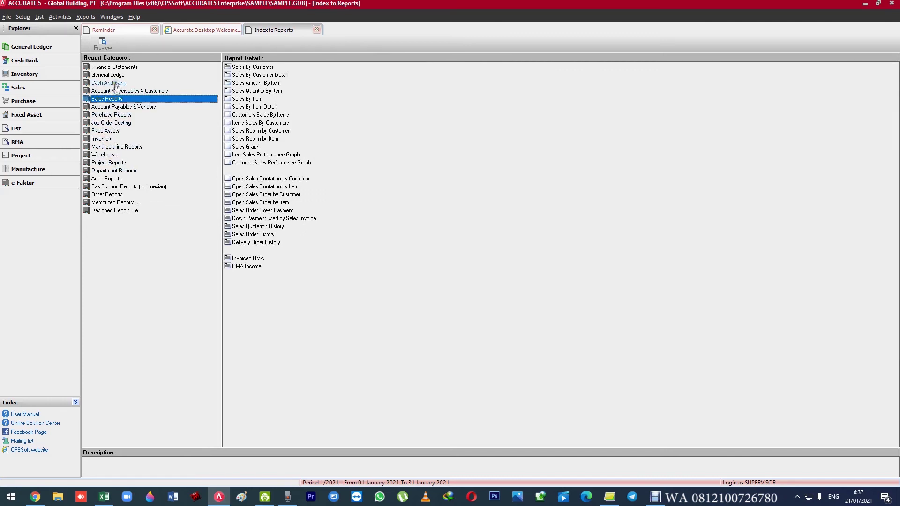
pyautogui.click(118, 115)
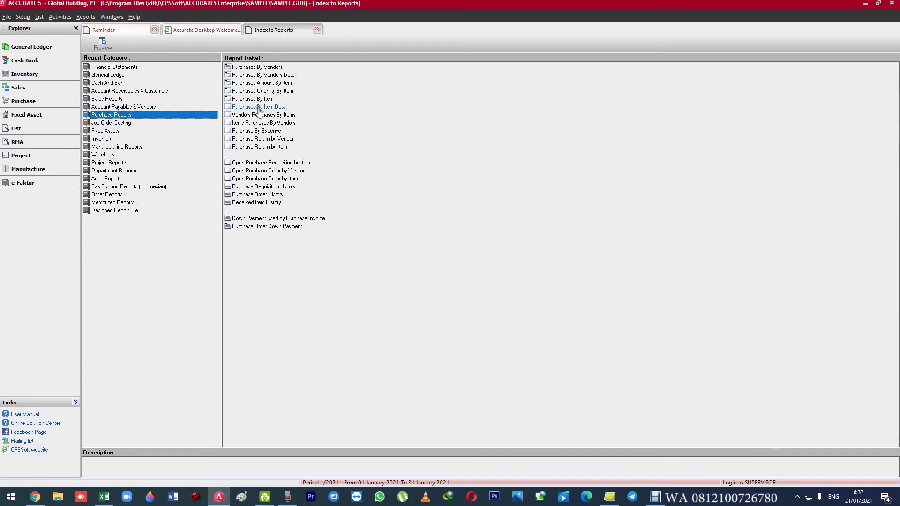
pyautogui.click(281, 108)
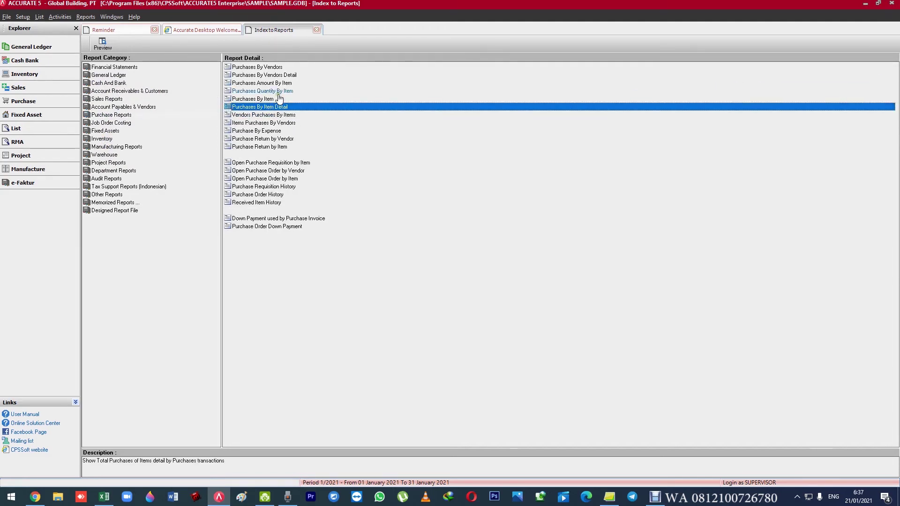
pyautogui.click(280, 91)
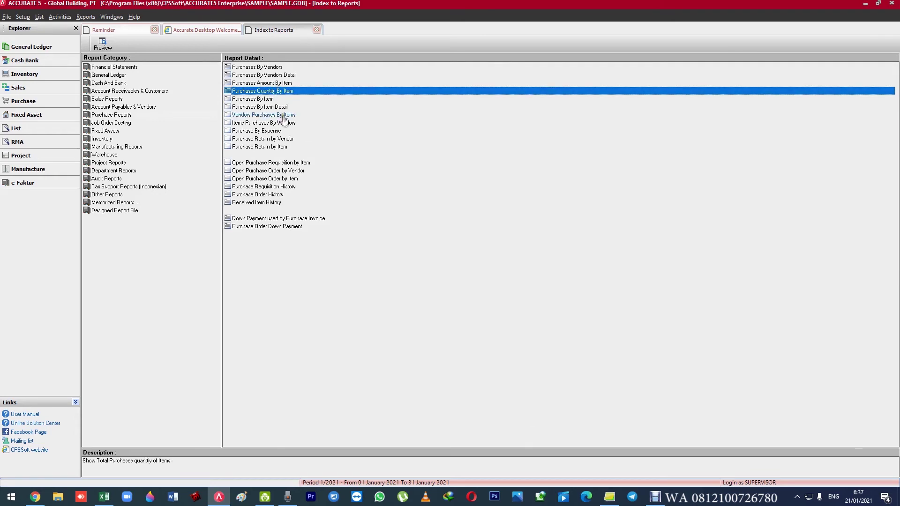
pyautogui.click(262, 75)
pyautogui.click(262, 83)
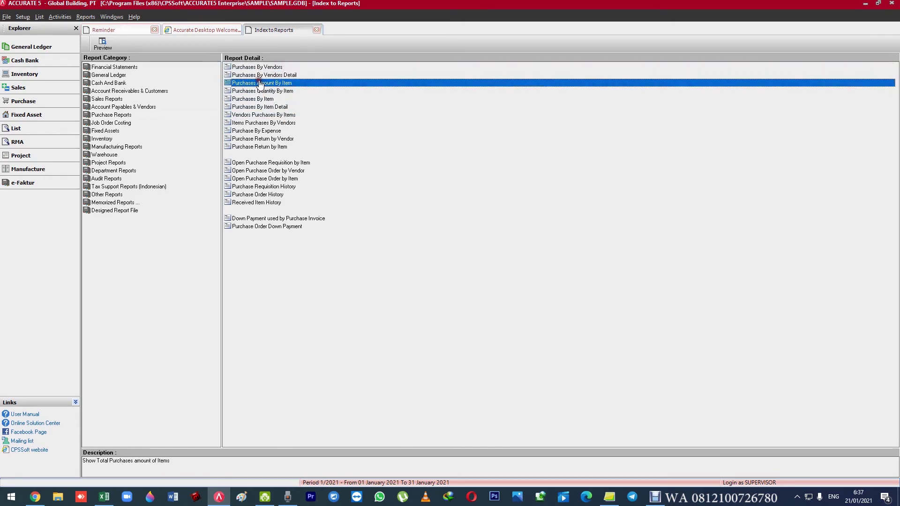
pyautogui.click(260, 91)
pyautogui.click(258, 99)
pyautogui.click(258, 107)
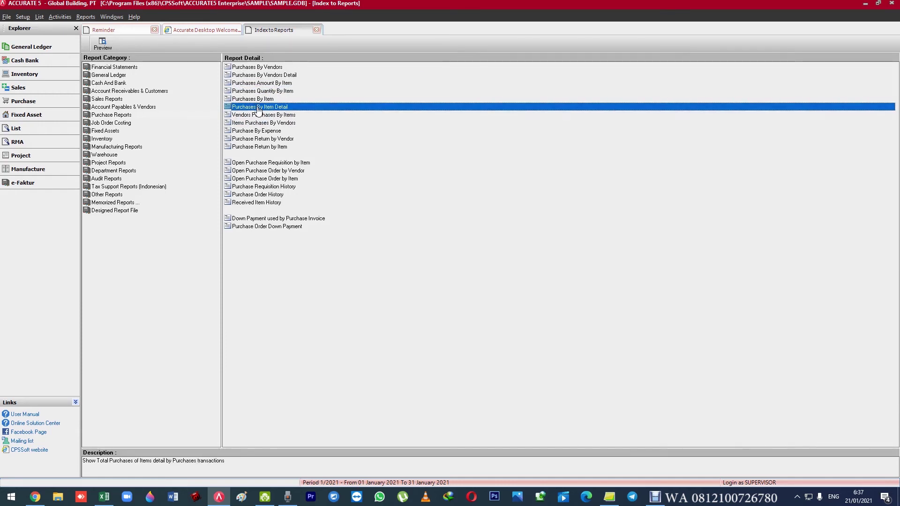
pyautogui.click(259, 68)
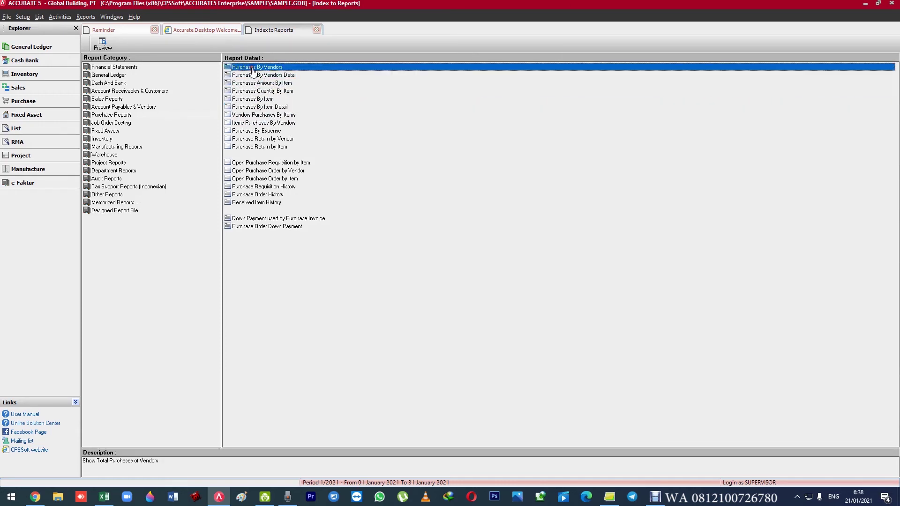
pyautogui.click(259, 106)
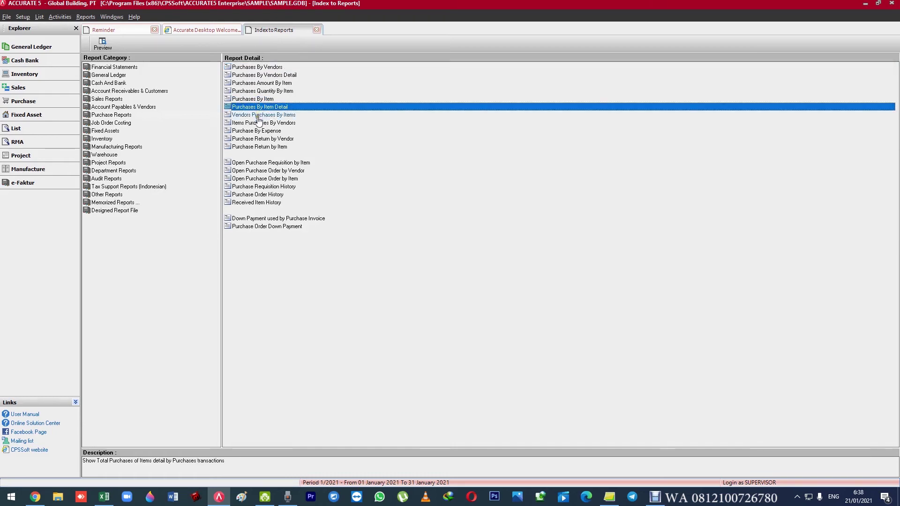
pyautogui.click(256, 179)
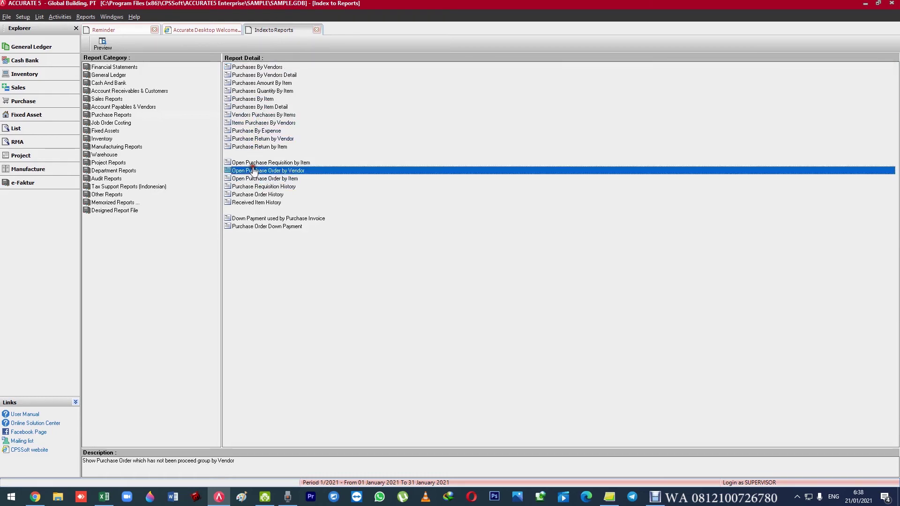
pyautogui.click(257, 194)
pyautogui.click(258, 202)
pyautogui.click(261, 187)
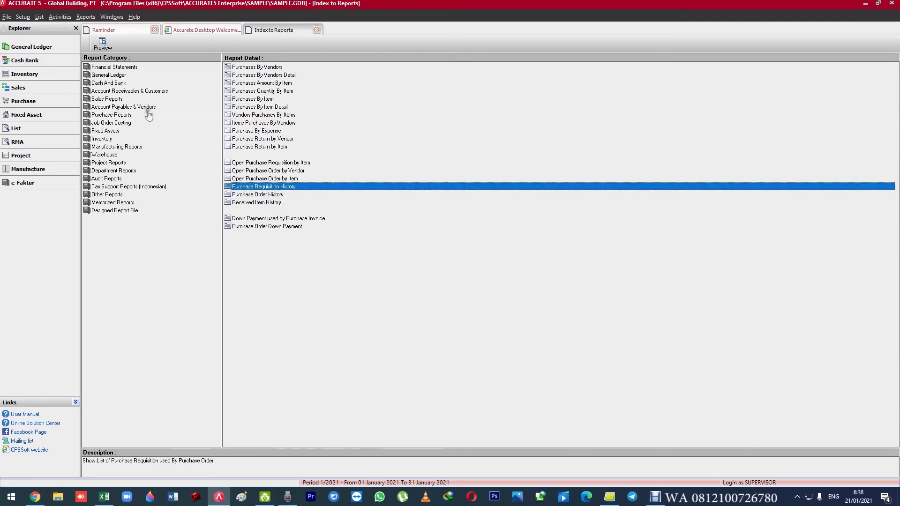
pyautogui.click(191, 98)
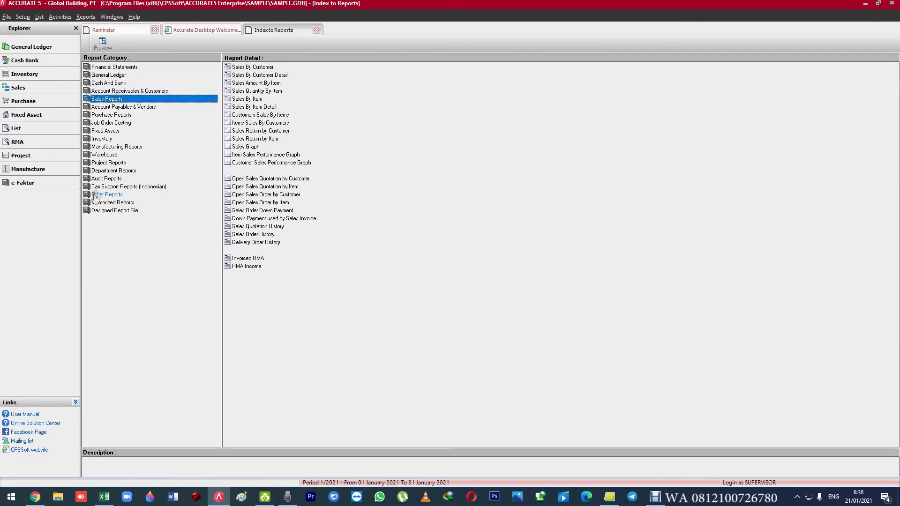
pyautogui.click(112, 154)
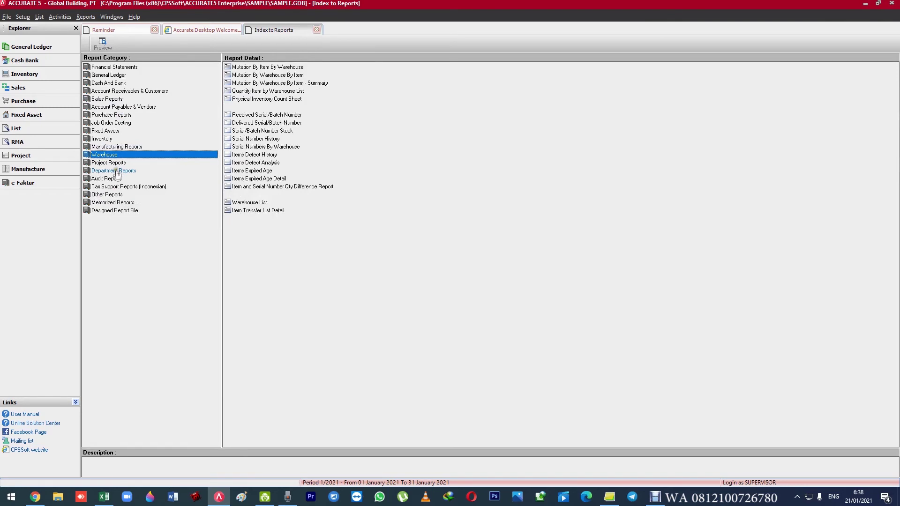
# Generate the Inventory Valuation Detail(FIFO) report from the Inventory category with the item filter set to <All>.
pyautogui.click(114, 139)
pyautogui.click(262, 83)
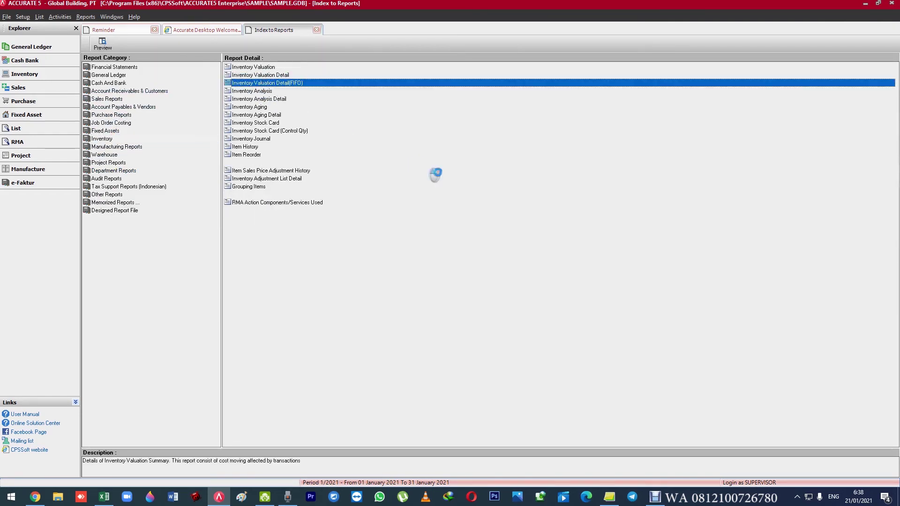
pyautogui.press('Return')
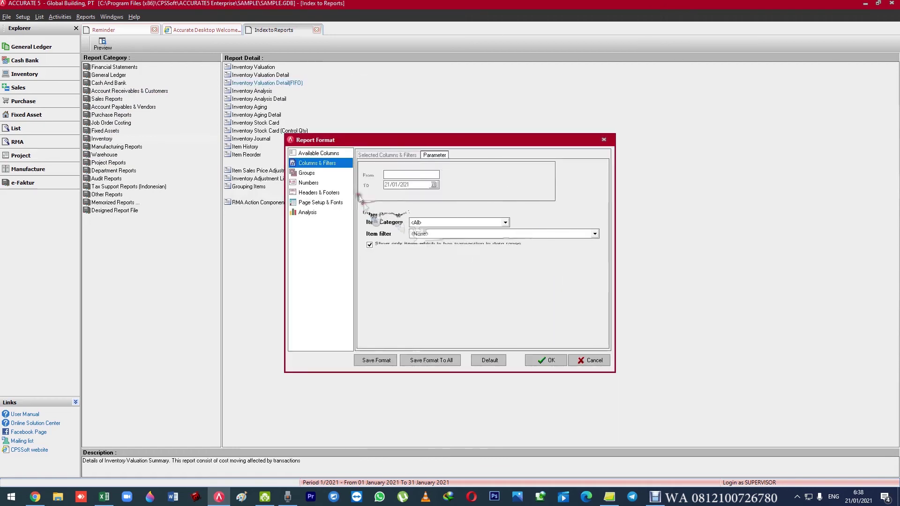
pyautogui.click(421, 234)
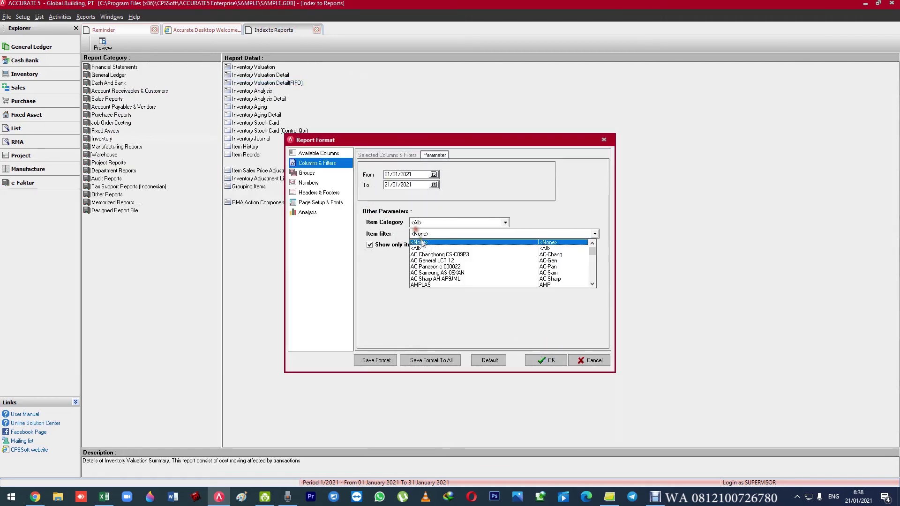
pyautogui.click(422, 242)
pyautogui.click(546, 360)
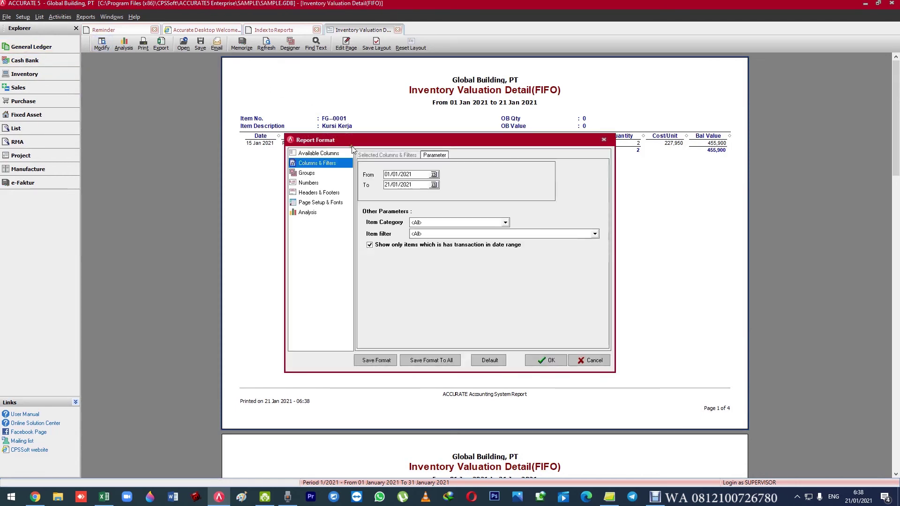
# Turn off the page break for the Item No. group in the inventory valuation report and apply the format.
pyautogui.click(321, 174)
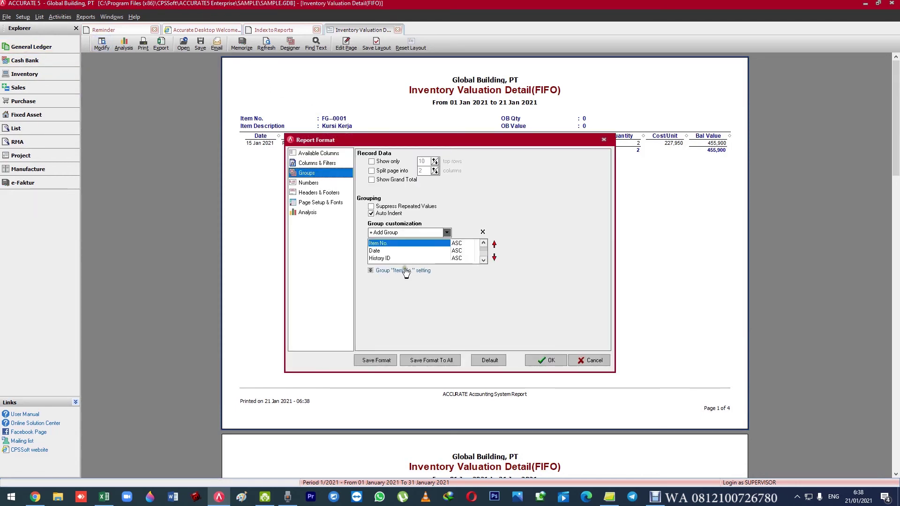
pyautogui.click(405, 270)
pyautogui.click(528, 296)
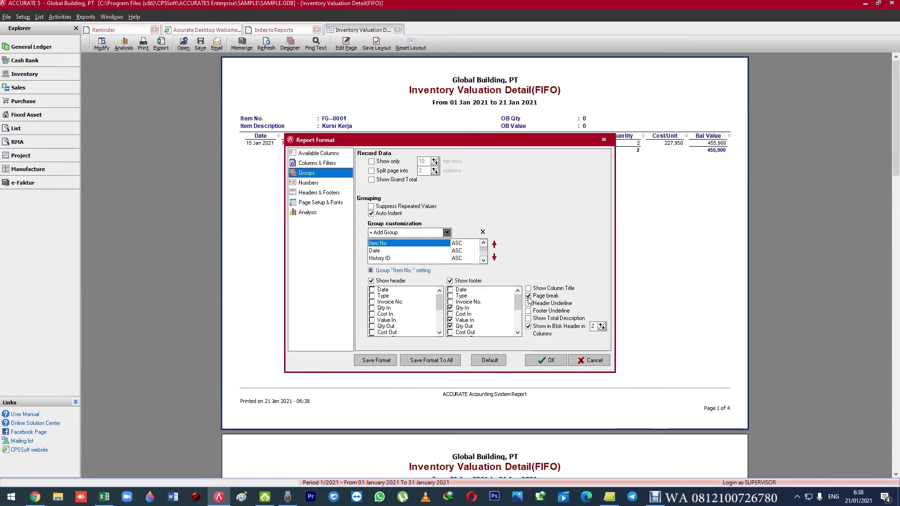
pyautogui.click(528, 296)
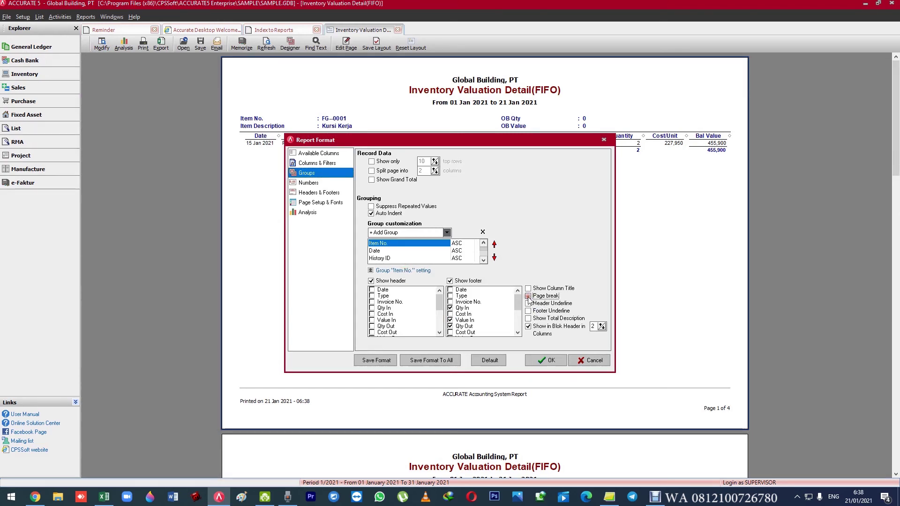
pyautogui.click(547, 361)
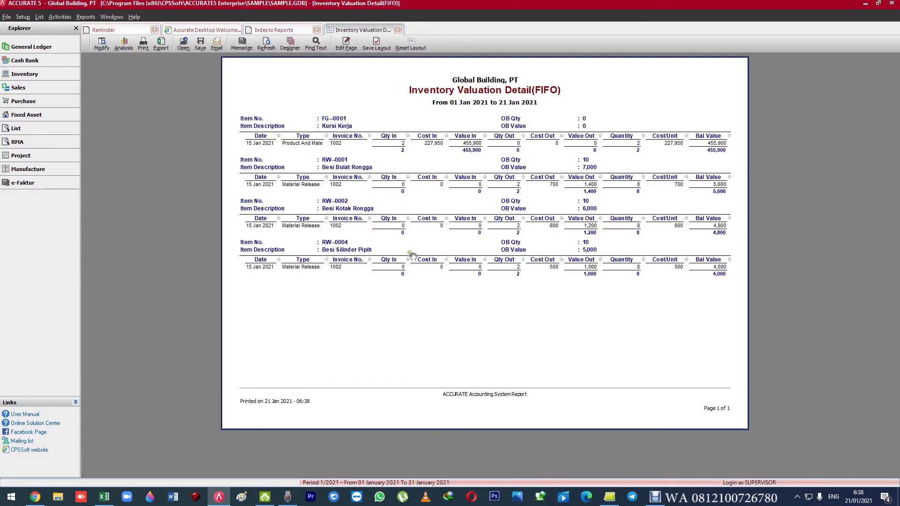
# Turn the Item No. group's page break back on in the inventory valuation report and apply the format.
pyautogui.click(102, 43)
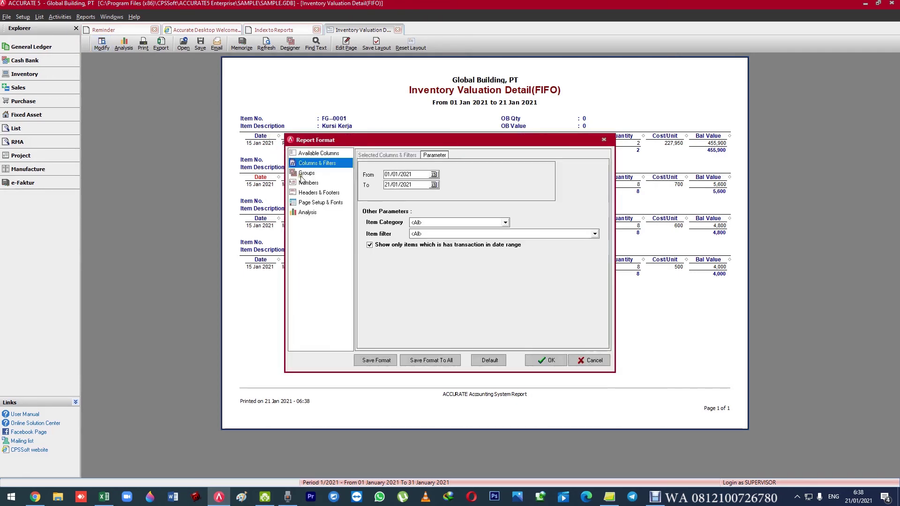
pyautogui.click(325, 174)
pyautogui.click(391, 271)
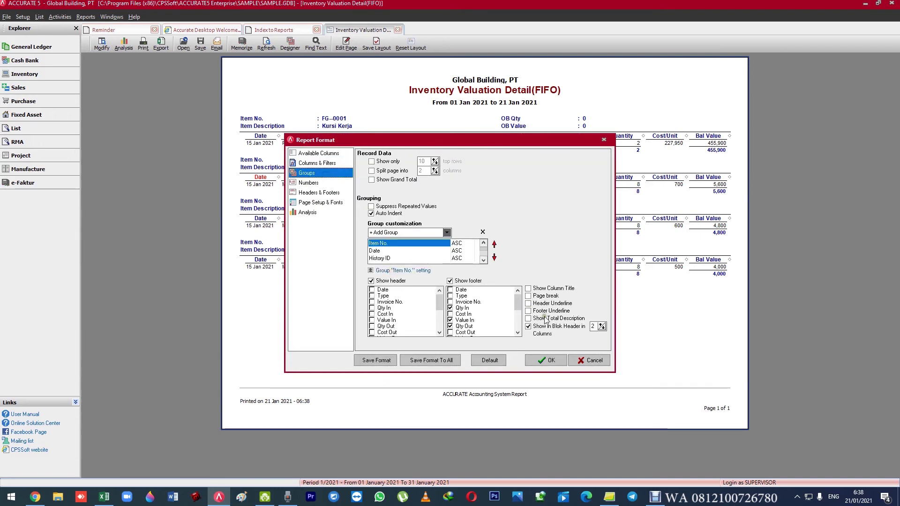
pyautogui.click(555, 360)
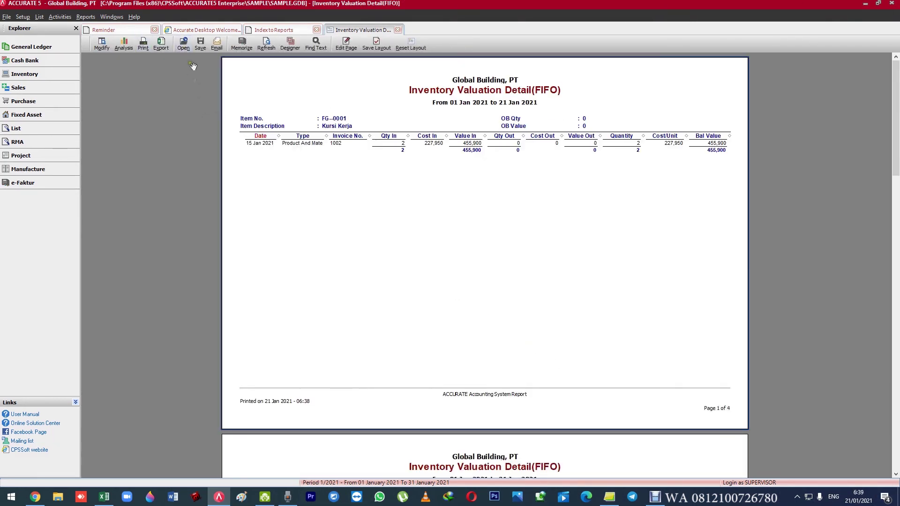
# Check the memorize options for the inventory valuation report, cancel without saving, and view the list of memorized reports.
pyautogui.click(242, 45)
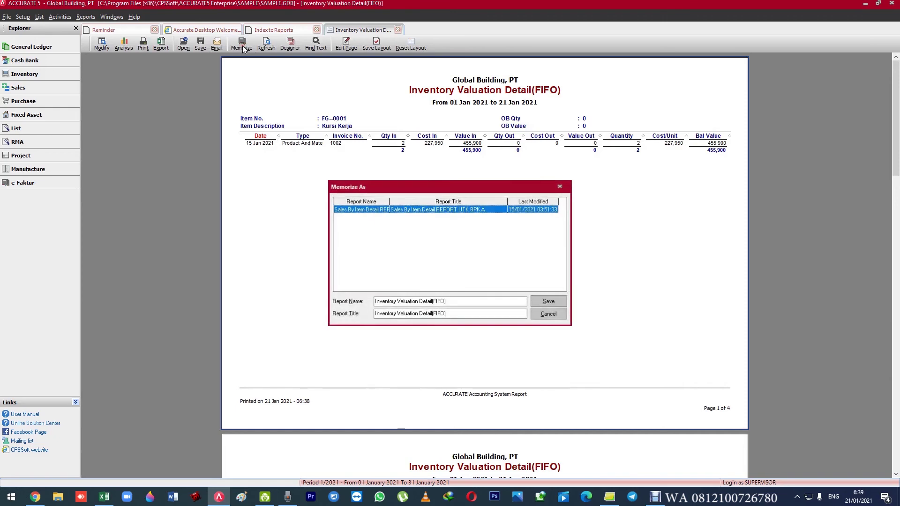
pyautogui.click(547, 302)
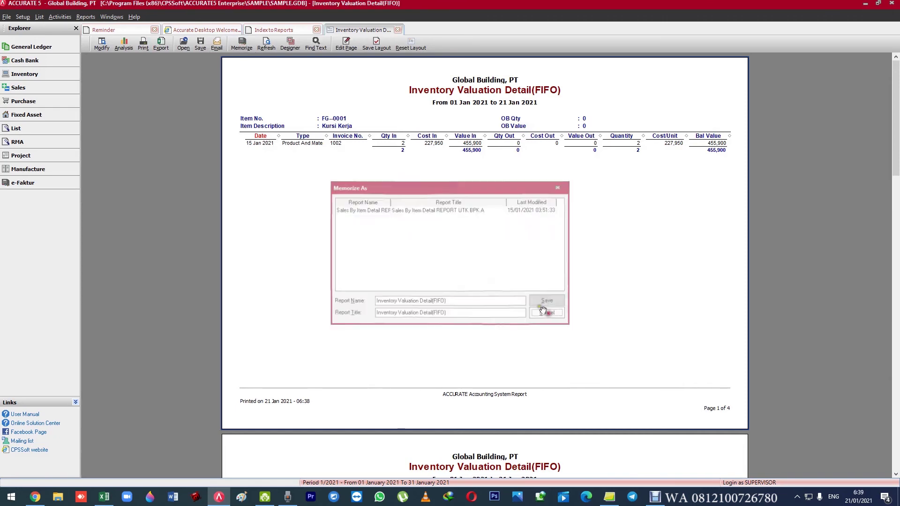
pyautogui.click(273, 29)
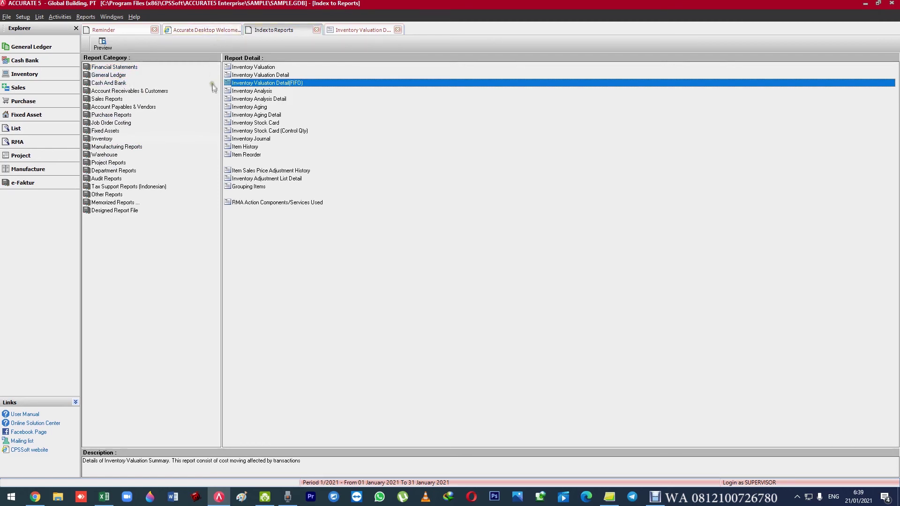
pyautogui.click(313, 227)
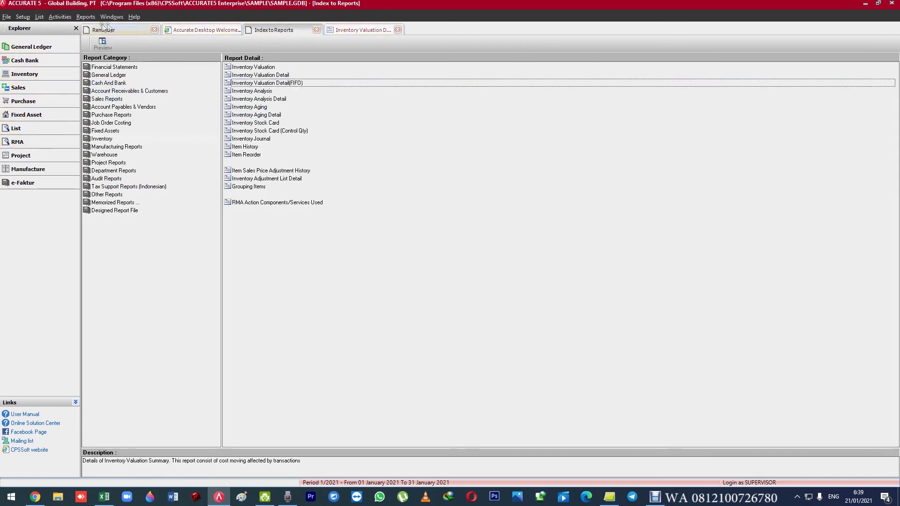
pyautogui.click(87, 17)
pyautogui.click(102, 71)
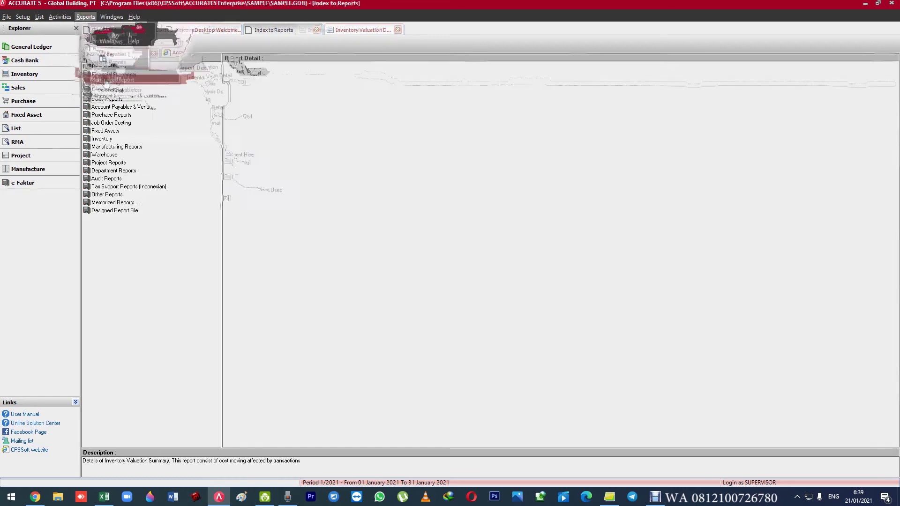
pyautogui.click(267, 66)
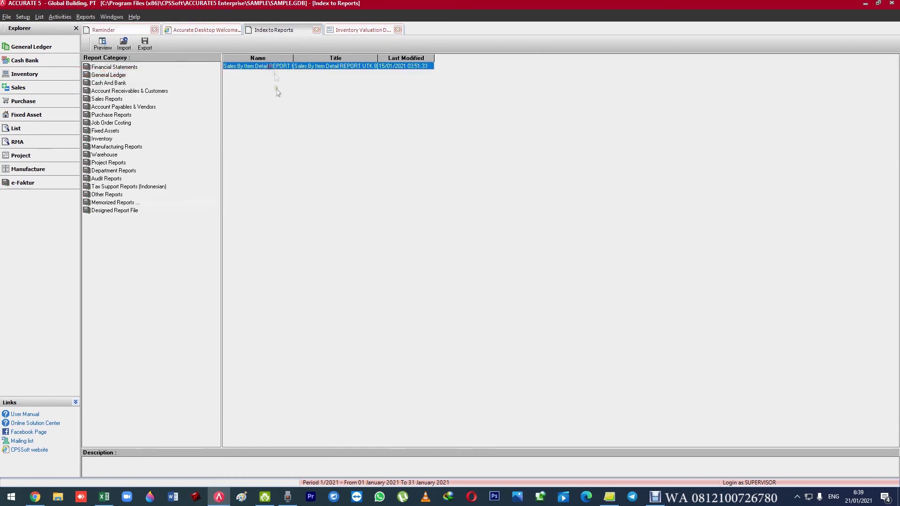
# Edit the SUPERVISOR user's privileges to allow the memorized report Sales By Item Detail REPORT UTK BPK A.
pyautogui.click(22, 17)
pyautogui.click(39, 47)
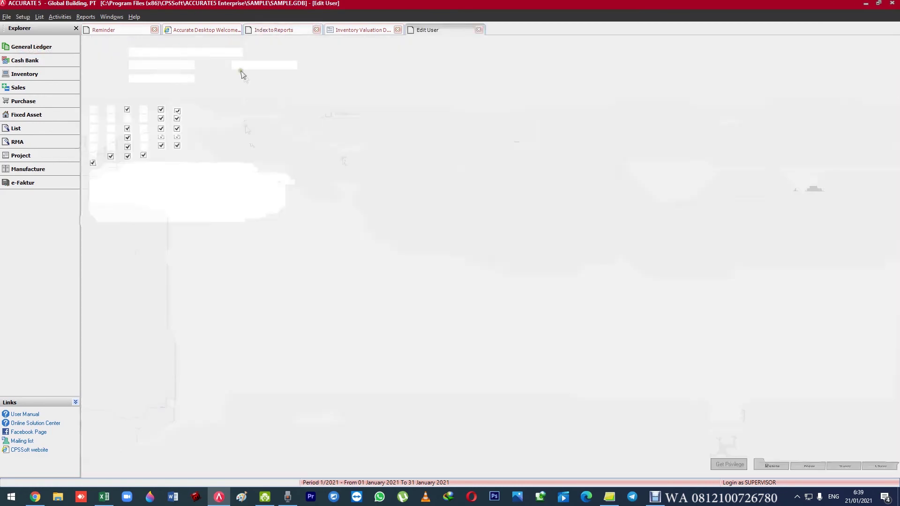
pyautogui.click(236, 42)
pyautogui.click(238, 43)
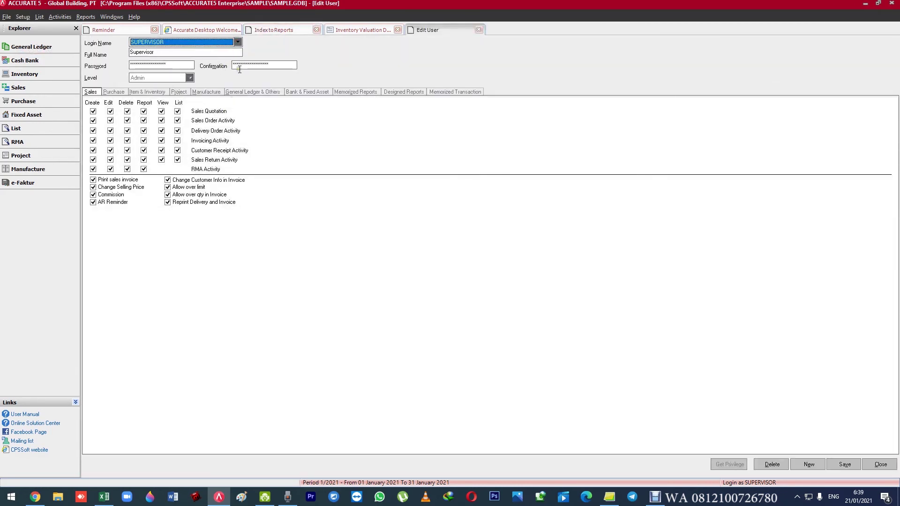
pyautogui.click(176, 41)
pyautogui.click(151, 53)
pyautogui.click(357, 93)
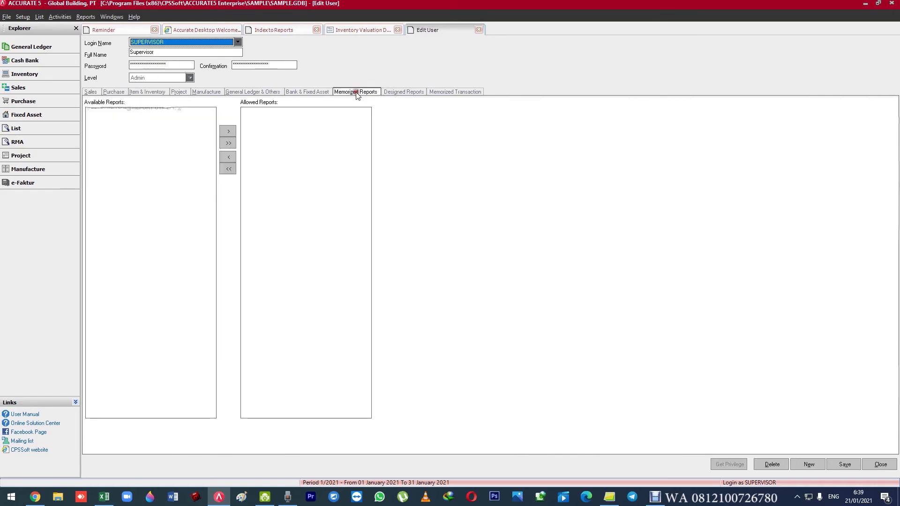
pyautogui.click(226, 131)
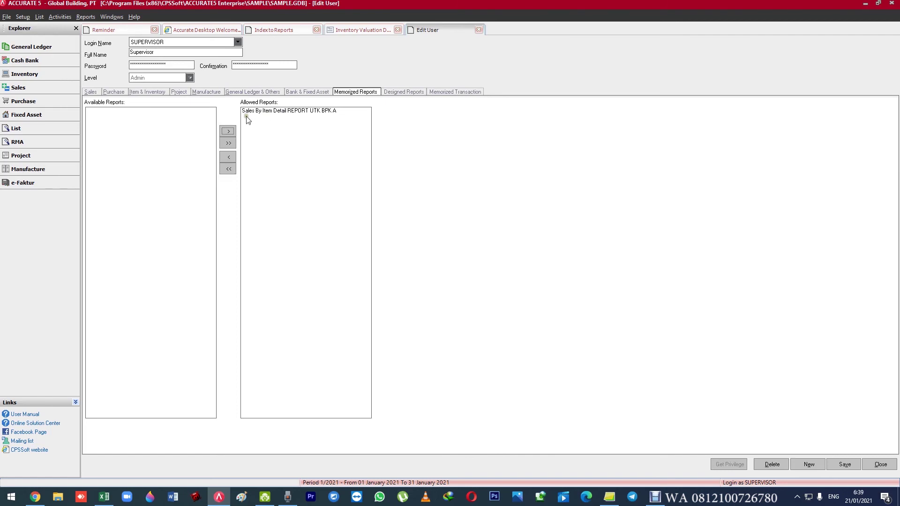
# Select the allowed memorized report for SUPERVISOR, and close the Edit User form and the report index.
pyautogui.click(251, 112)
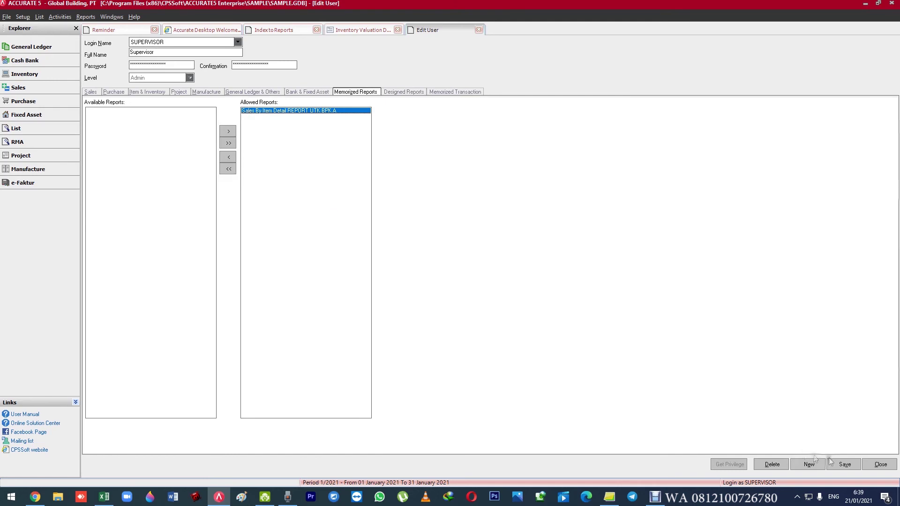
pyautogui.click(867, 463)
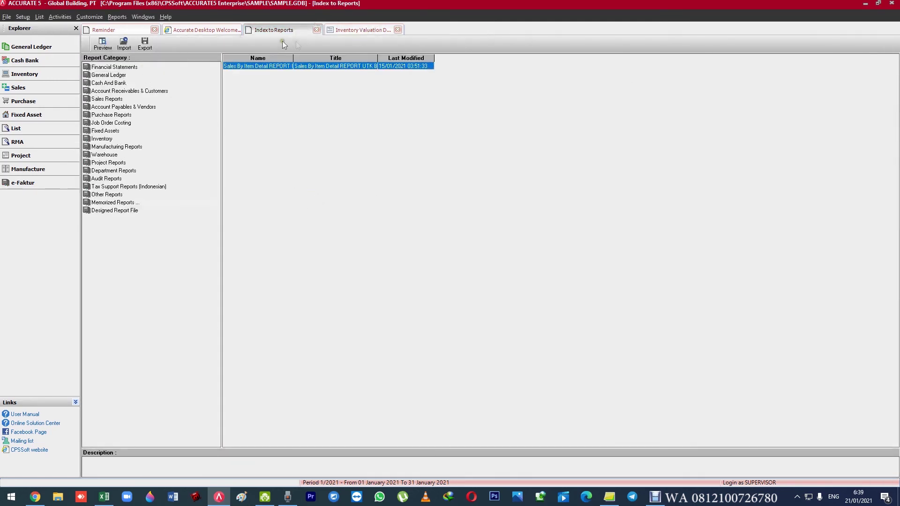
pyautogui.click(317, 29)
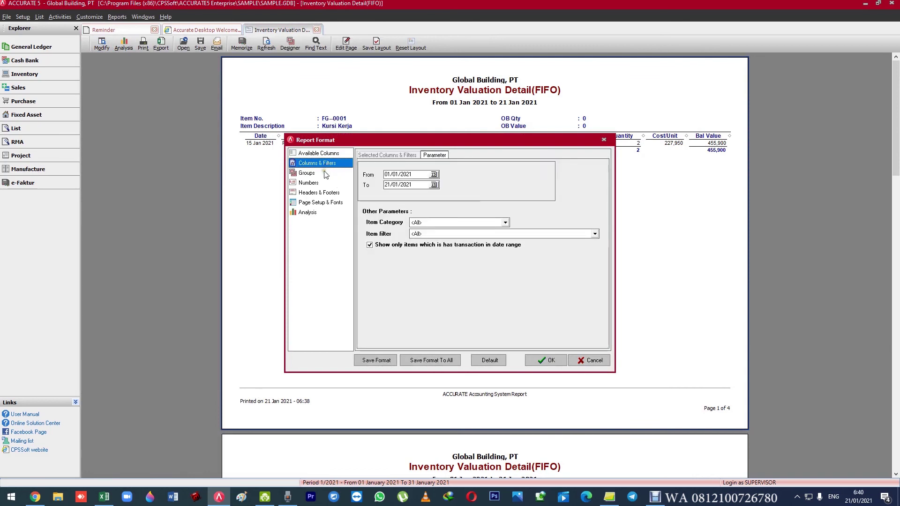
# Review the inventory valuation report's format settings from groups through analysis and available columns, cancel without applying, and close the report.
pyautogui.press('Down')
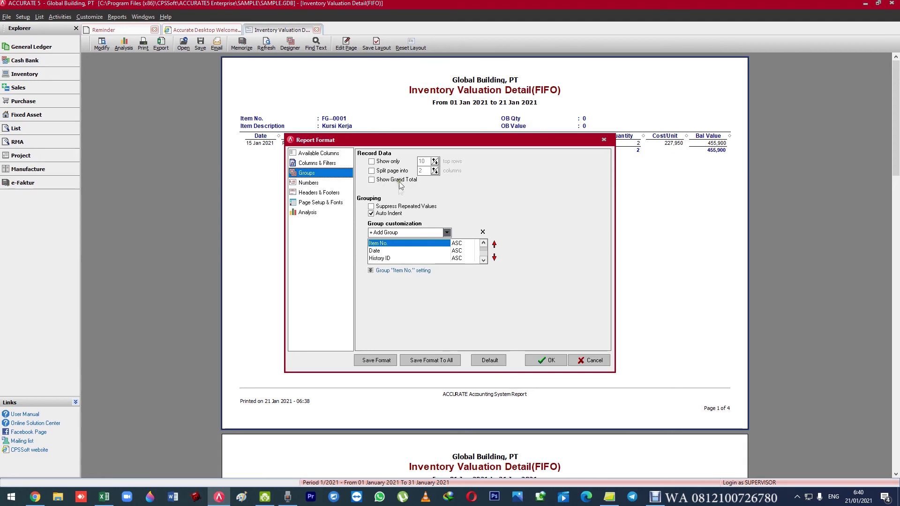
pyautogui.click(371, 180)
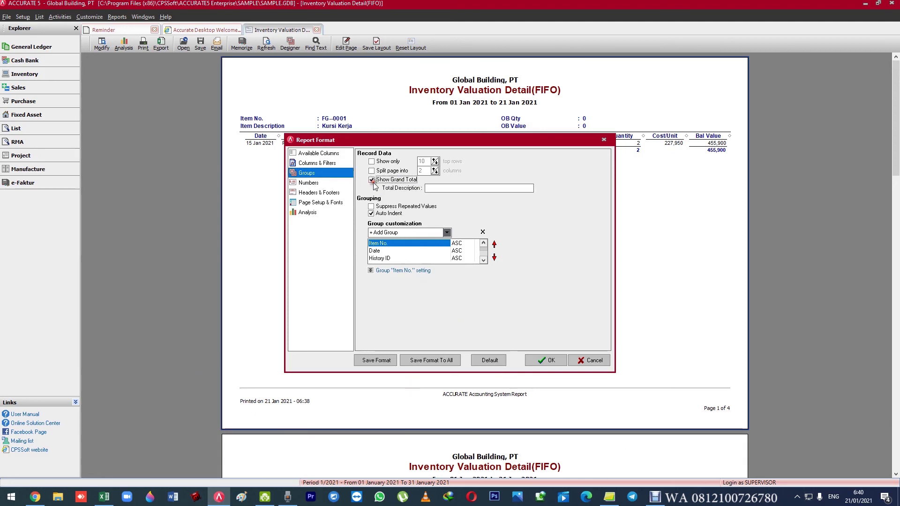
pyautogui.click(328, 183)
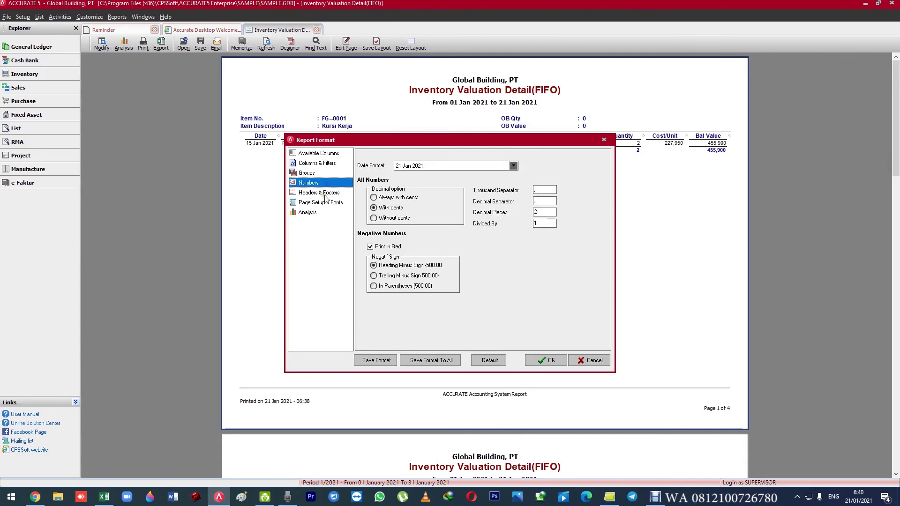
pyautogui.click(332, 192)
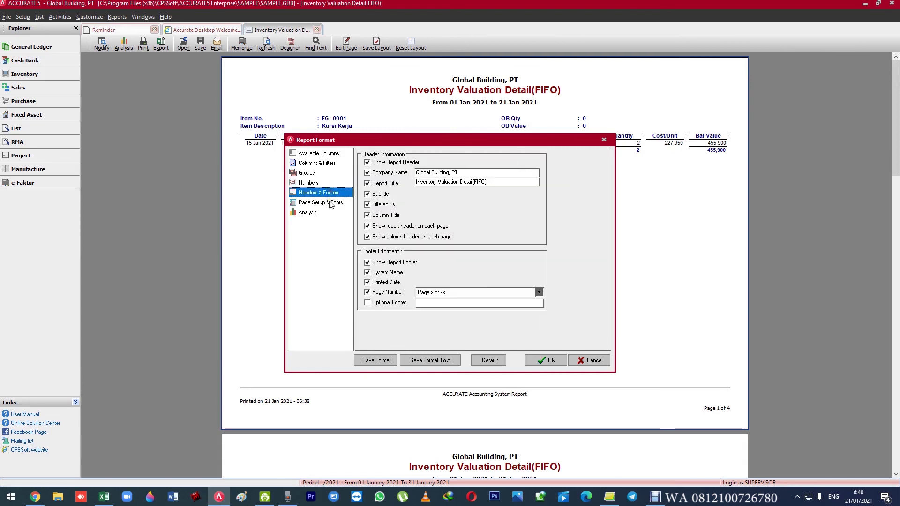
pyautogui.click(330, 204)
pyautogui.click(328, 212)
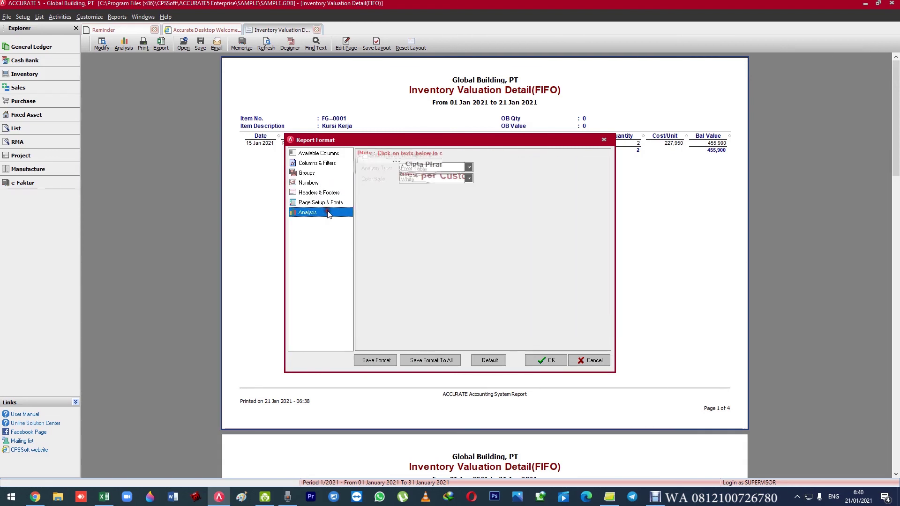
pyautogui.click(318, 153)
pyautogui.moveTo(356, 145); pyautogui.dragTo(305, 79)
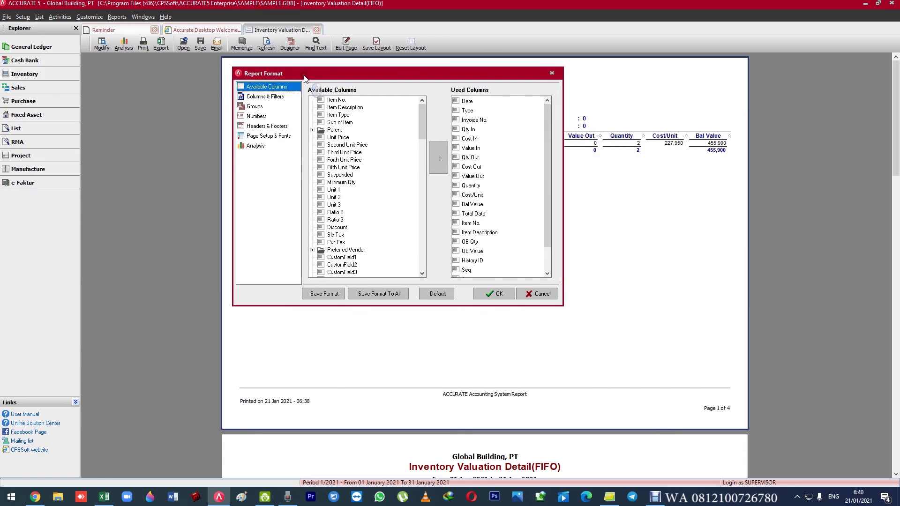
pyautogui.click(538, 293)
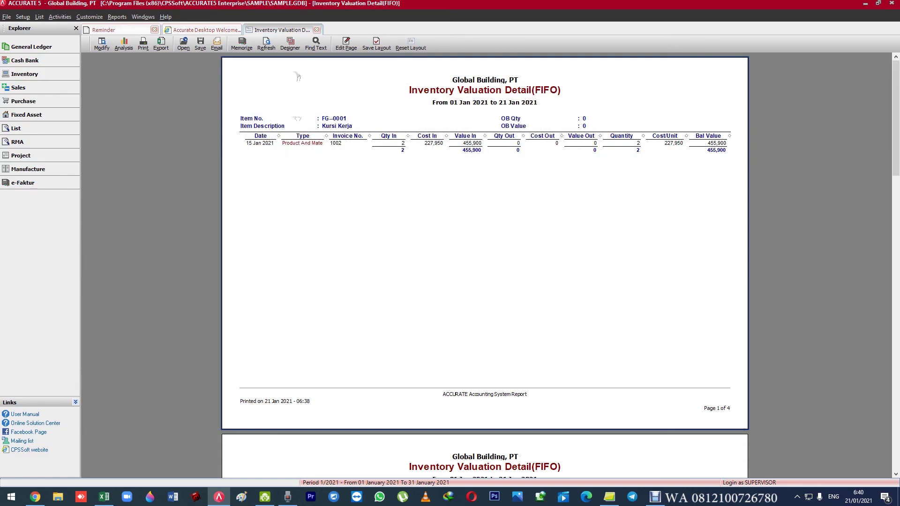
pyautogui.click(316, 30)
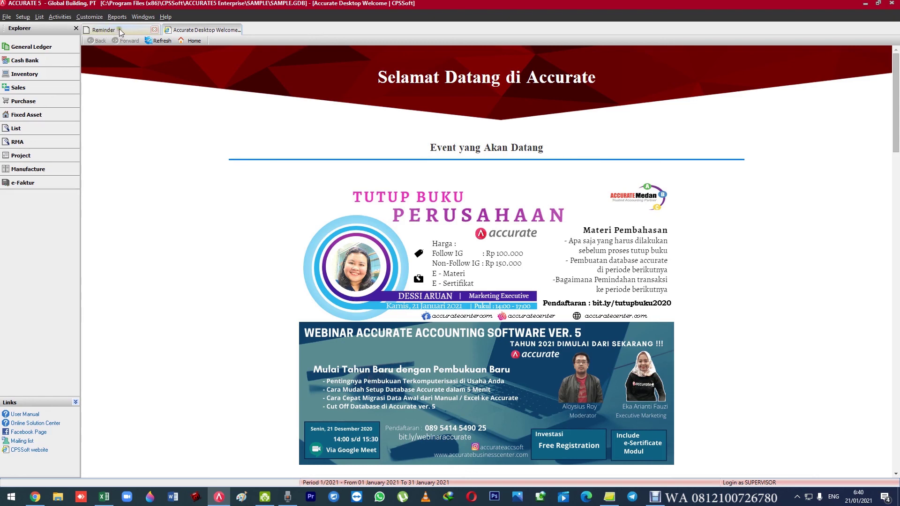
# Open the report index, view the format settings of Balance Sheet (Standard), and cancel without generating the report.
pyautogui.click(116, 18)
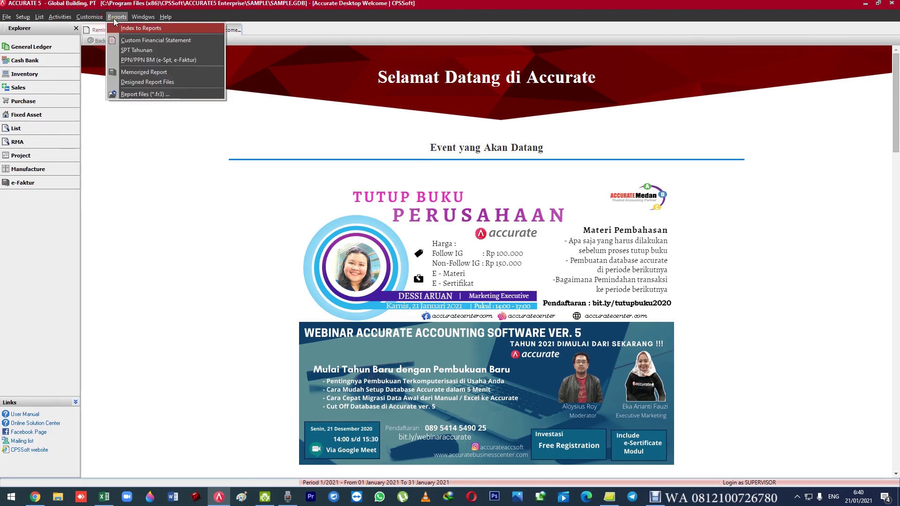
pyautogui.click(114, 25)
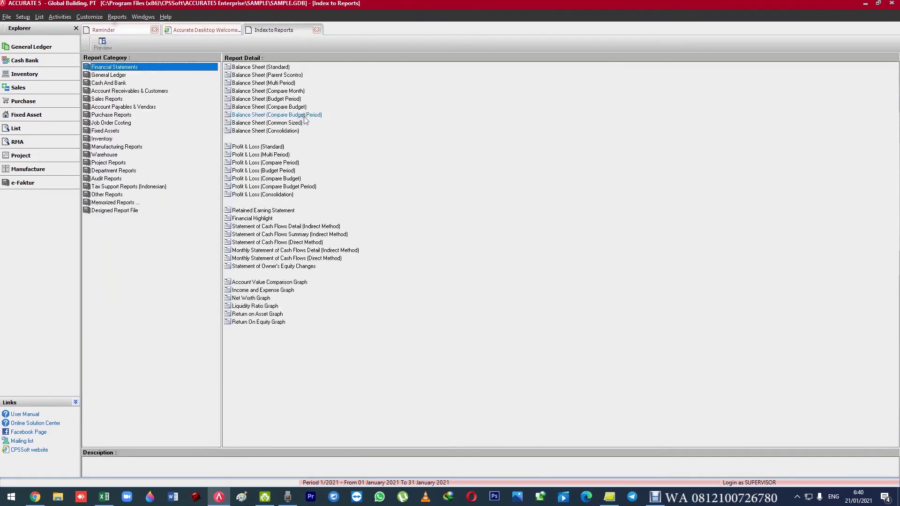
pyautogui.click(239, 67)
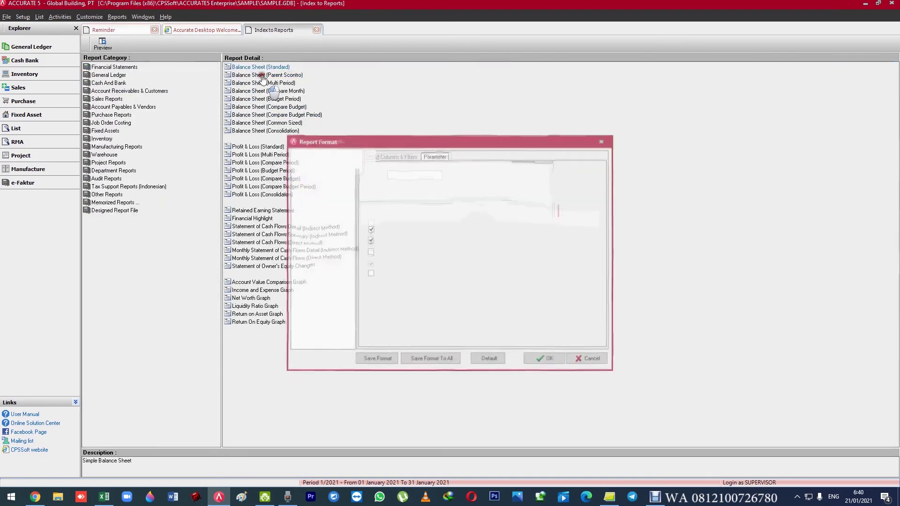
pyautogui.press('Return')
pyautogui.click(590, 361)
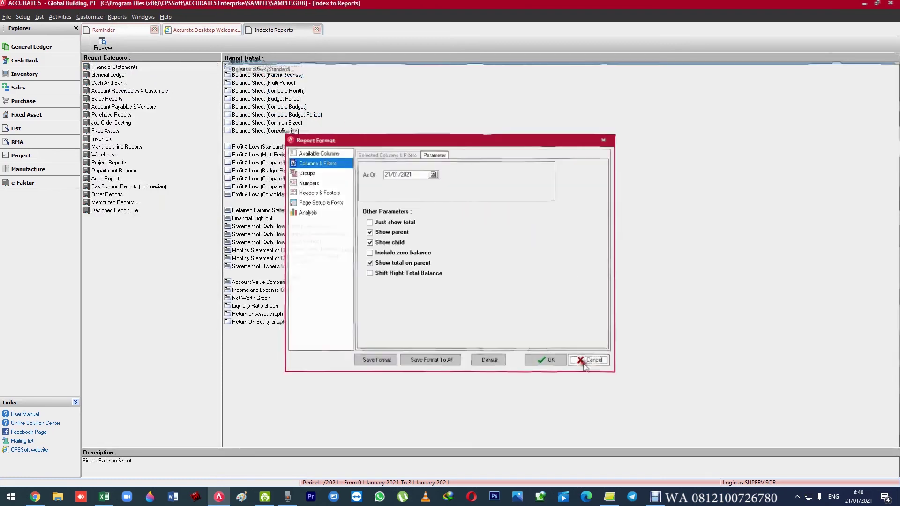
# Generate the Sales By Item Detail report from the sales reports with its default parameters.
pyautogui.click(115, 99)
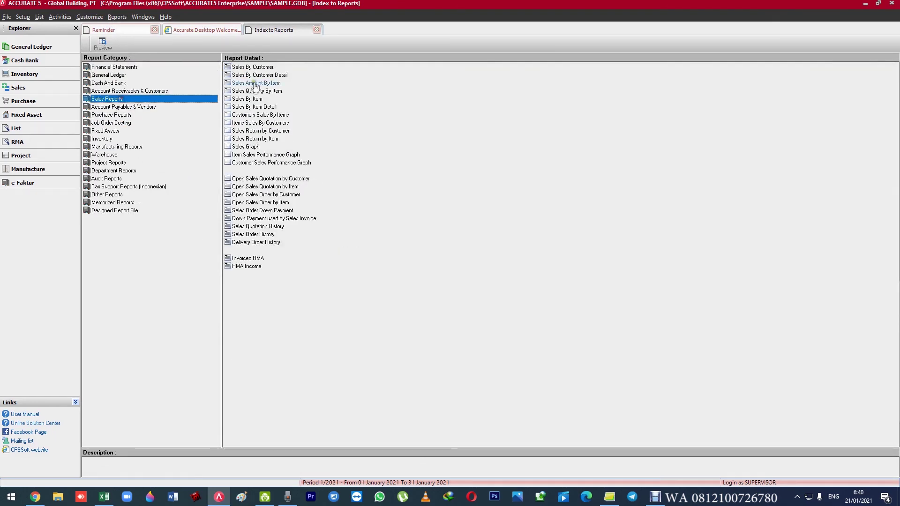
pyautogui.click(269, 107)
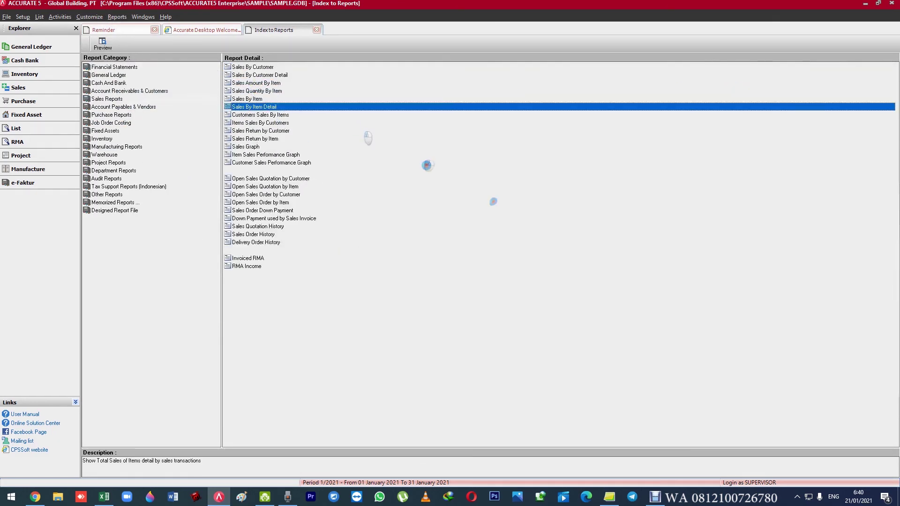
pyautogui.doubleClick(538, 309)
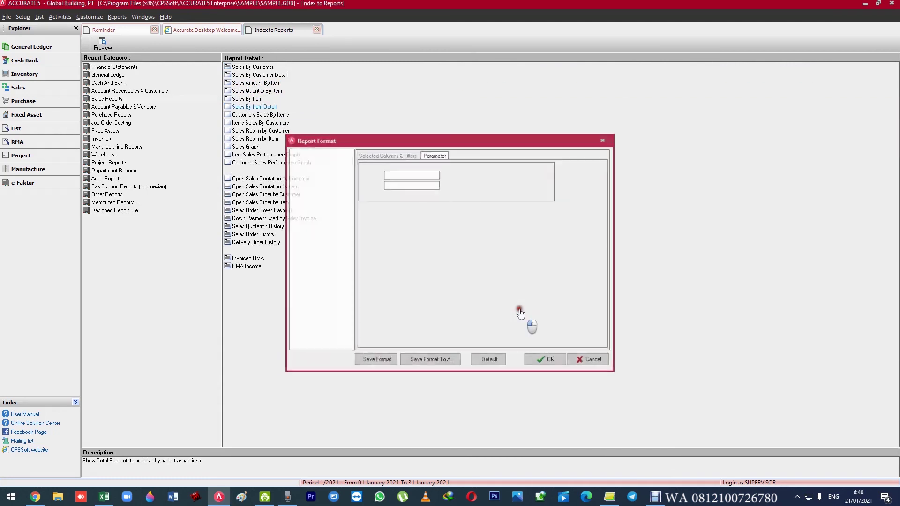
pyautogui.click(544, 362)
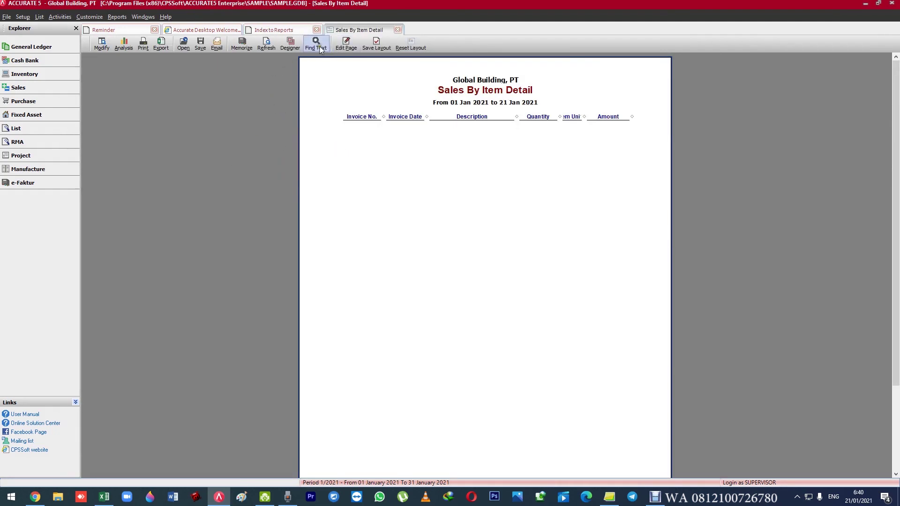
# Examine the Sales By Item Detail report in the page editor and the designer, including its data page, and close the report.
pyautogui.click(344, 47)
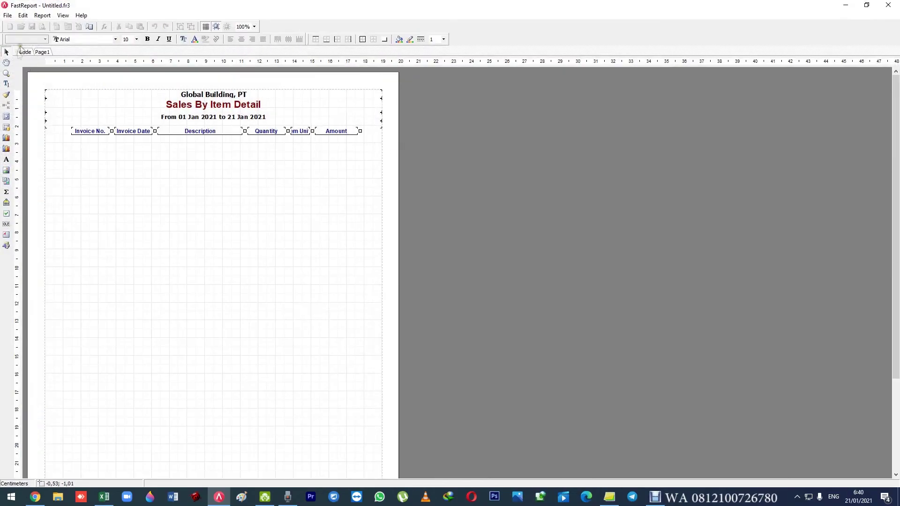
pyautogui.click(888, 5)
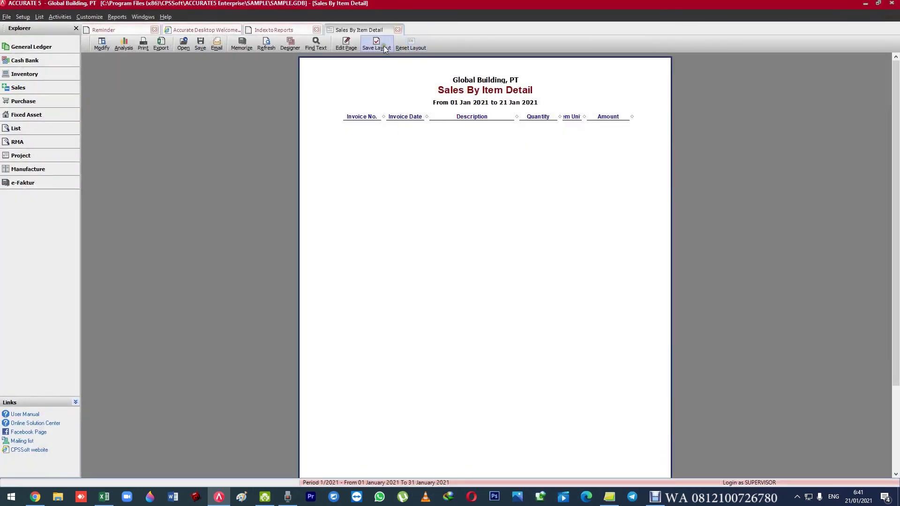
pyautogui.click(286, 45)
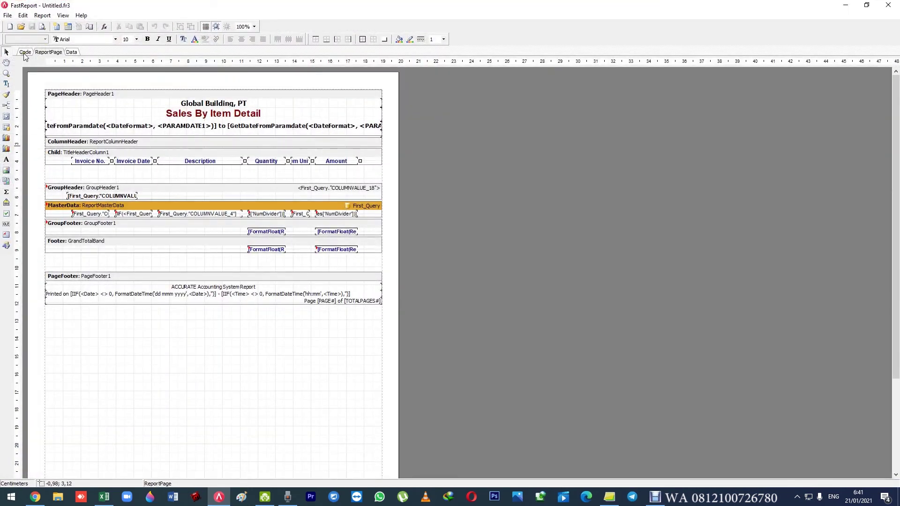
pyautogui.click(25, 52)
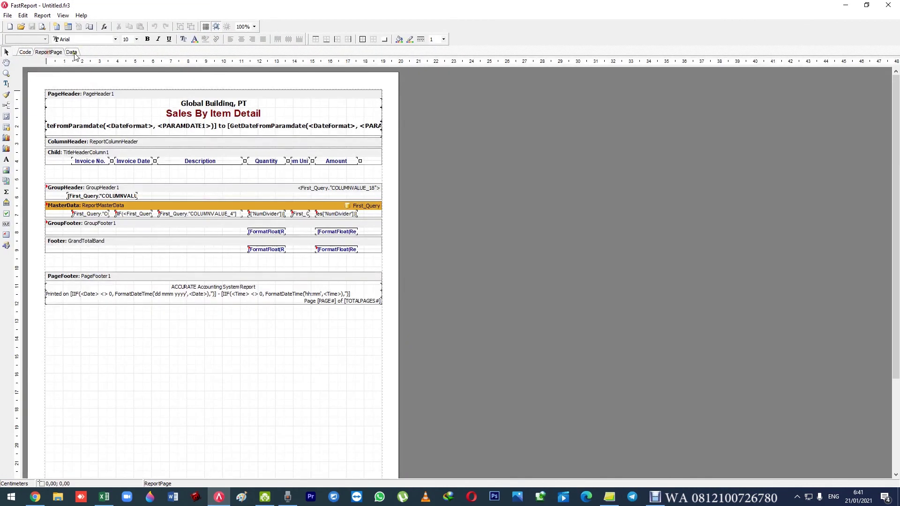
pyautogui.click(71, 52)
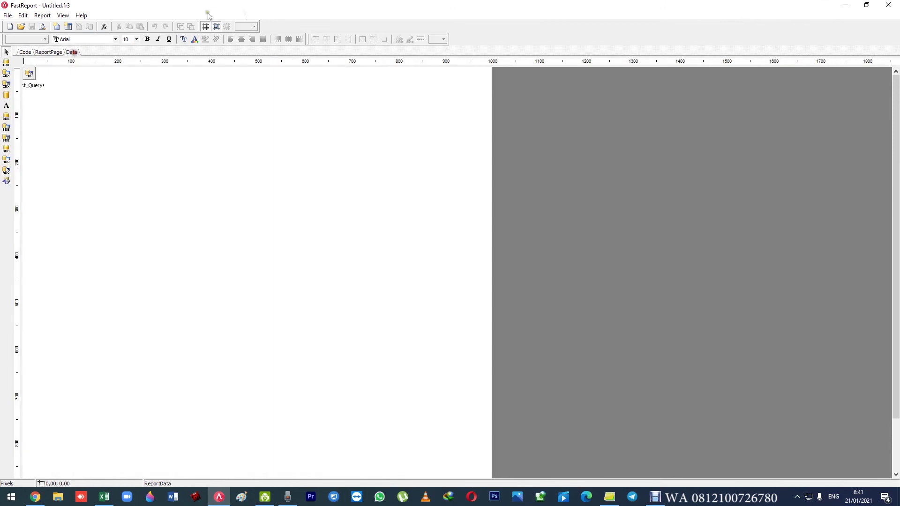
pyautogui.click(888, 5)
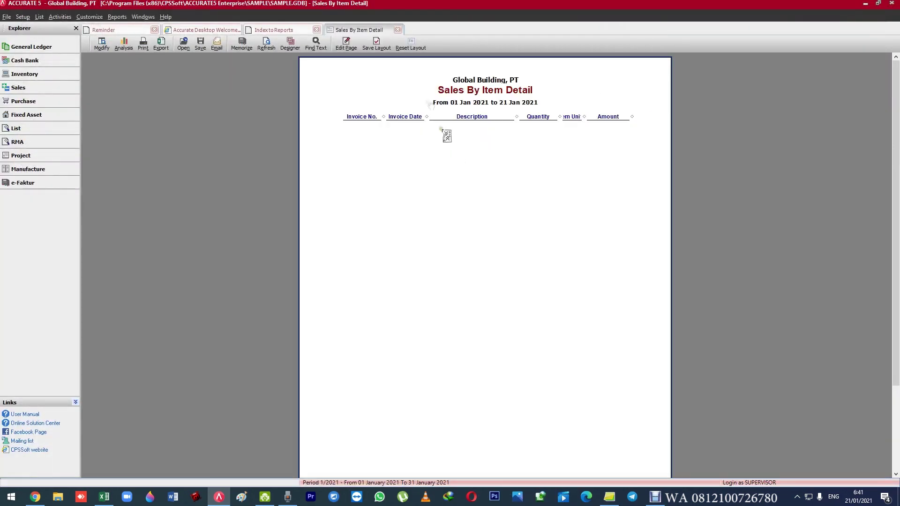
pyautogui.click(397, 30)
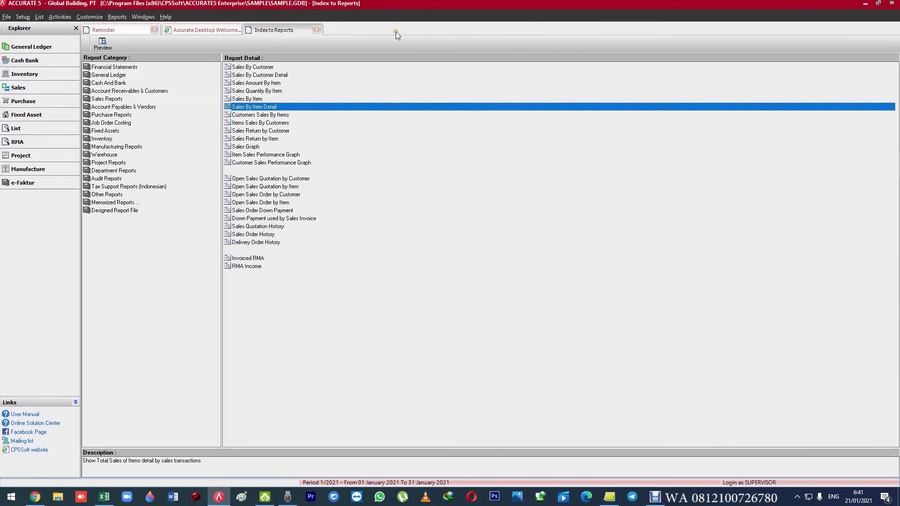